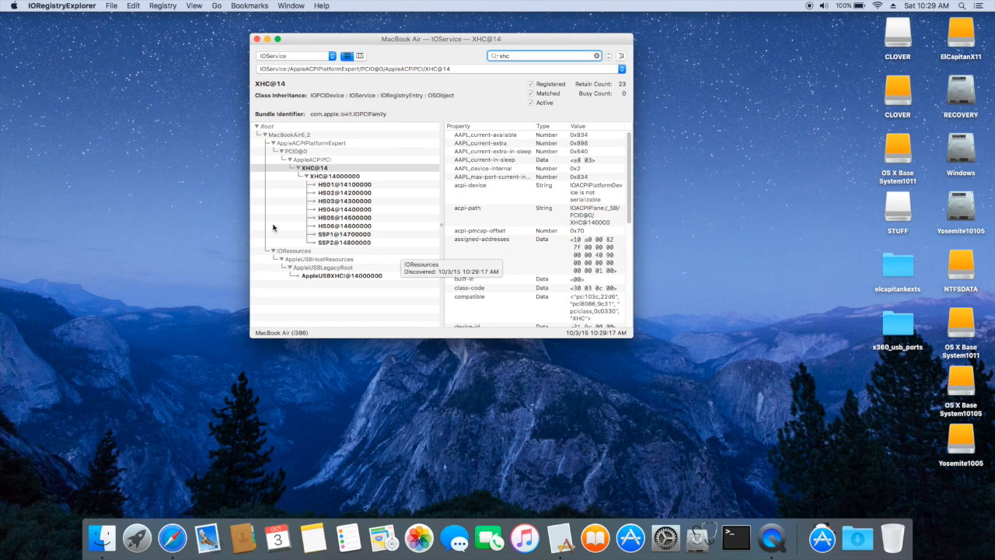
Show the HS01@14100000 port's properties in the registry tree and open MaciASL to load the DSDT
click(340, 184)
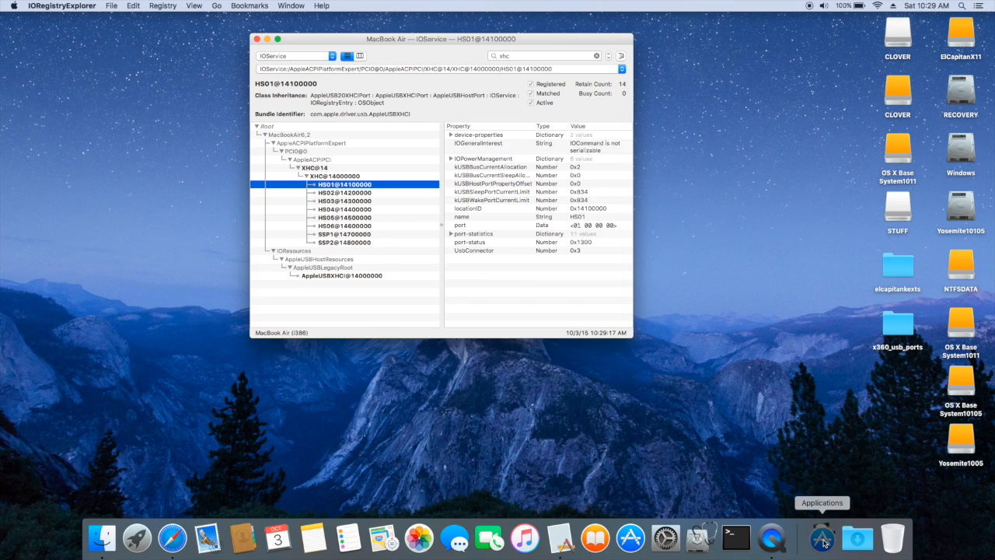
click(822, 538)
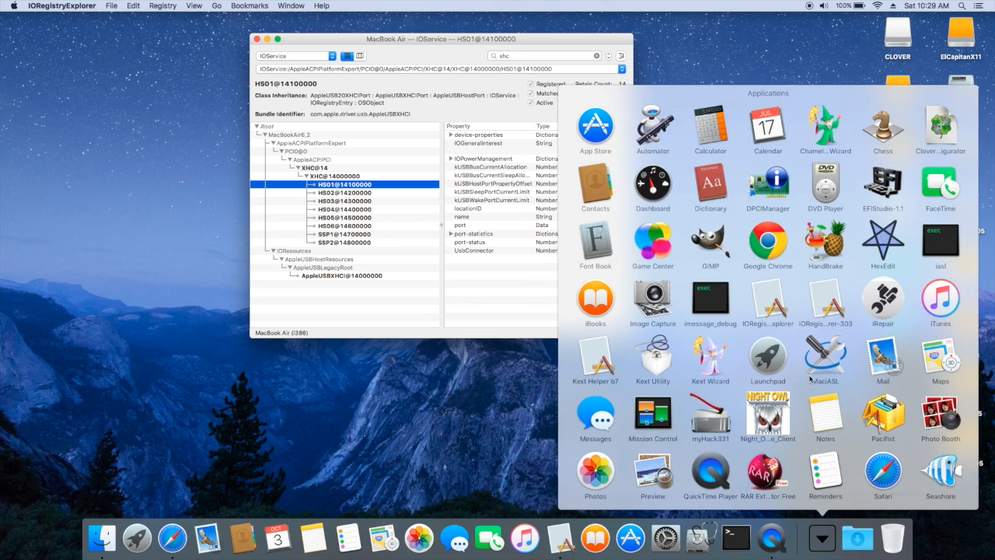
click(823, 363)
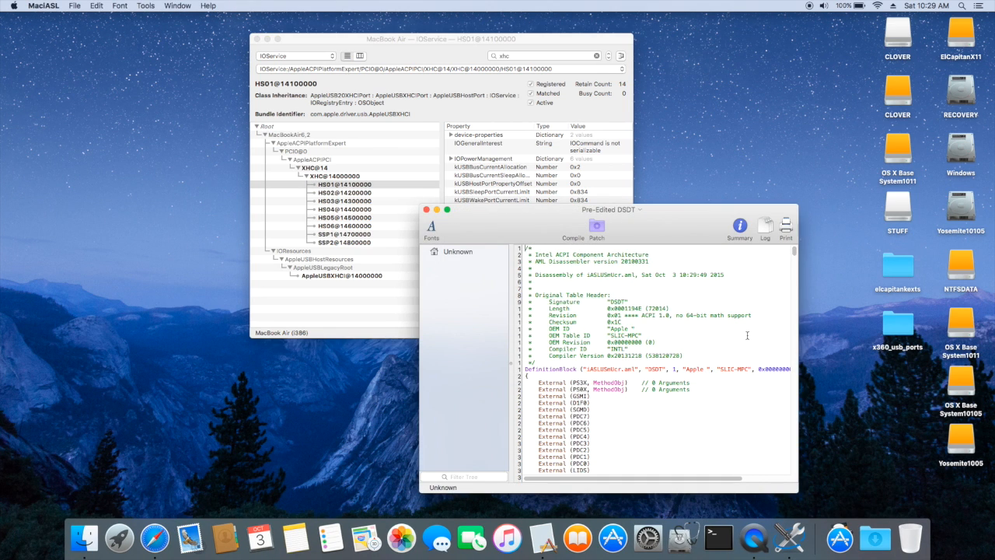
Search the DSDT for "xhc" up to the Device XHC definition and move the DSDT window higher on the desktop
key(super+f)
text(xhc)
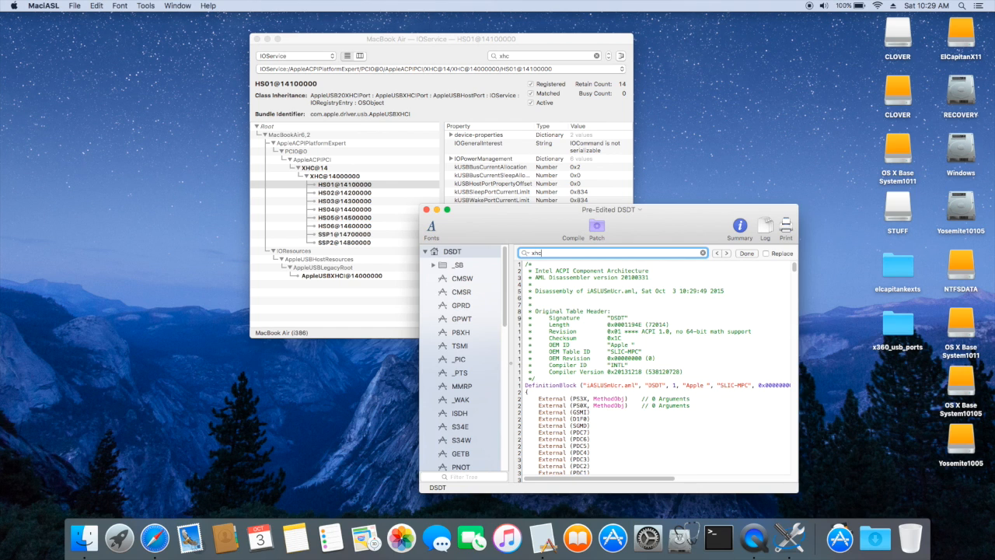
key(Return)
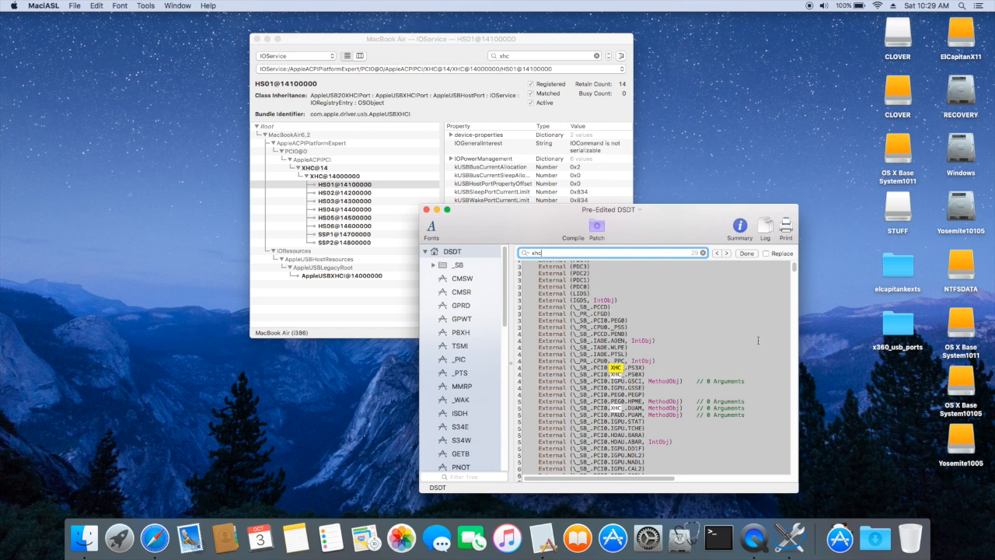
key(Return)
key(Return)
key(Return)
drag(551, 224, 566, 115)
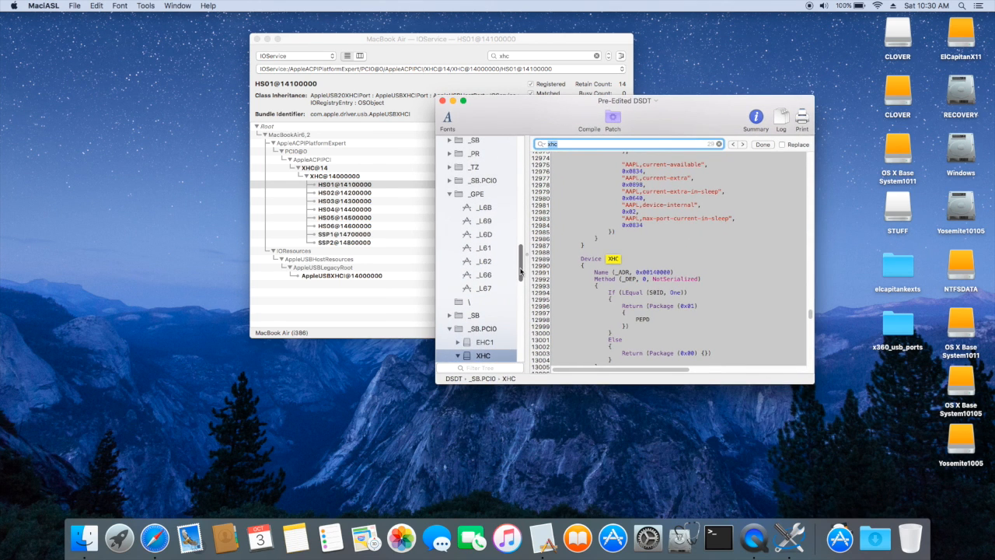
Expand RHUB under XHC in the DSDT tree, enlarge the window and tree pane, and show the HS01 device definition
scroll(521, 288, down, 5)
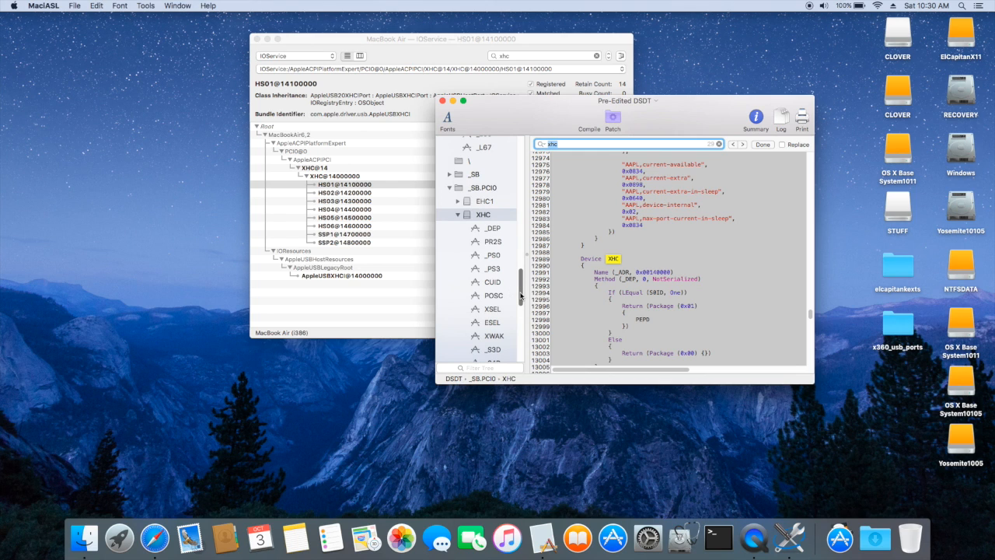
scroll(521, 292, down, 3)
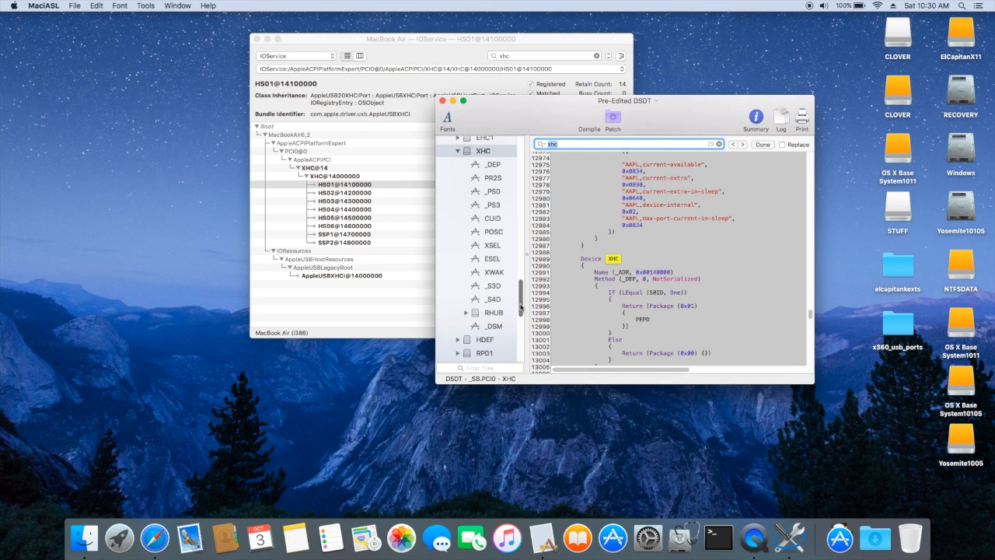
click(466, 313)
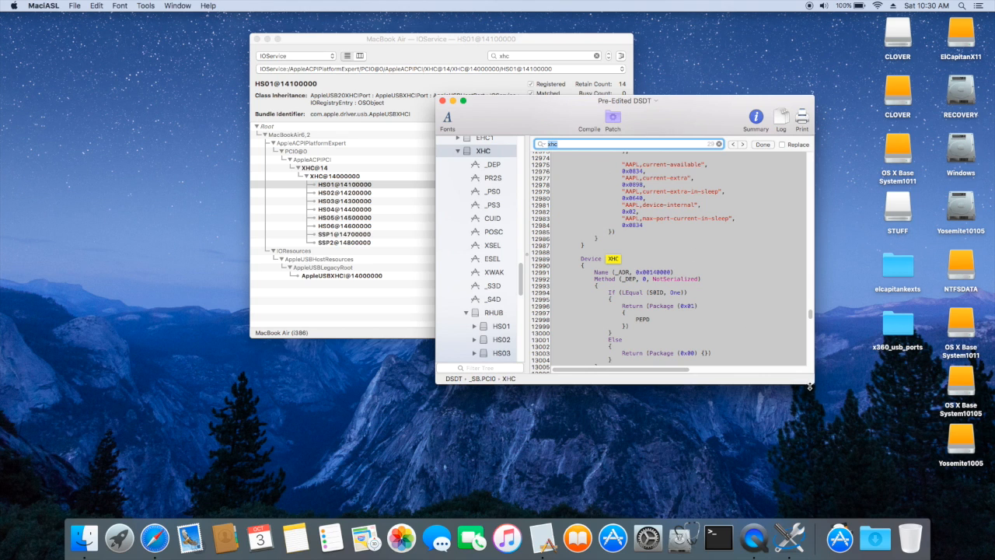
drag(814, 383, 884, 439)
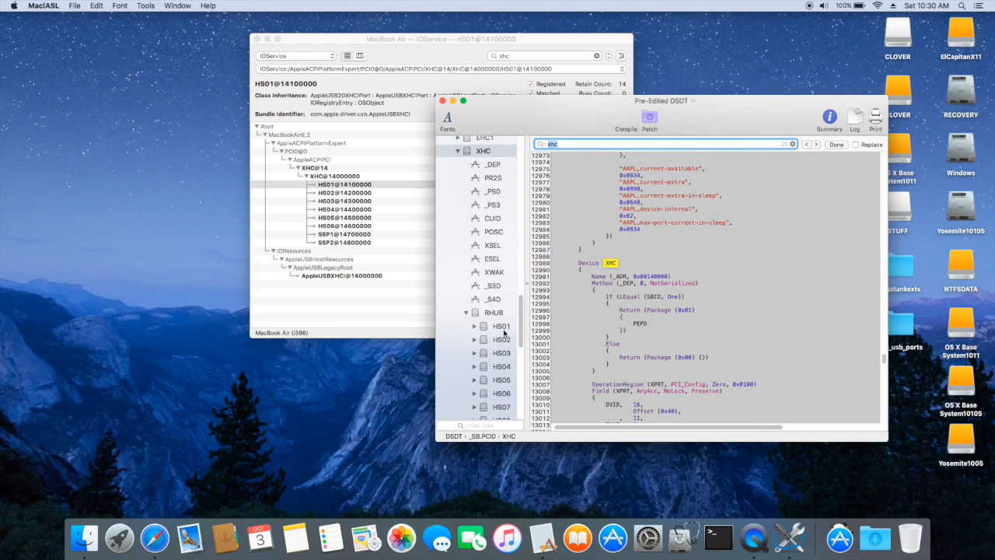
drag(528, 277, 538, 269)
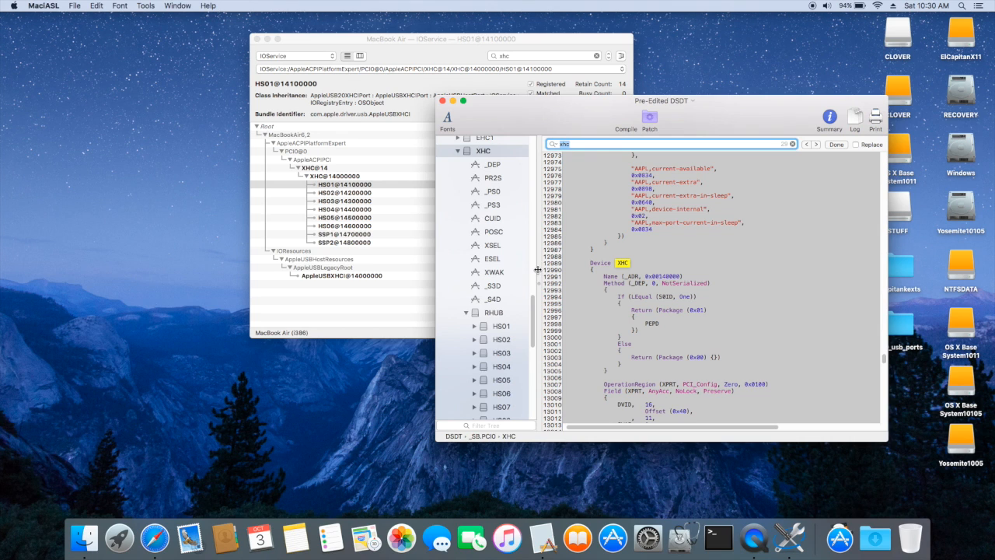
click(483, 327)
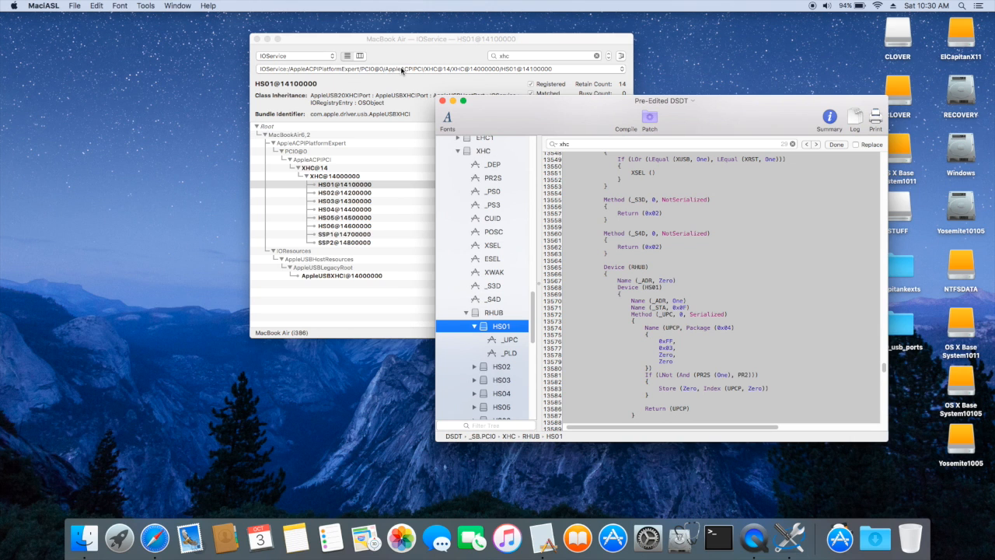
Place the registry window beside the DSDT and highlight the connector value 0x03 in HS01's UPCP package
drag(413, 44, 266, 43)
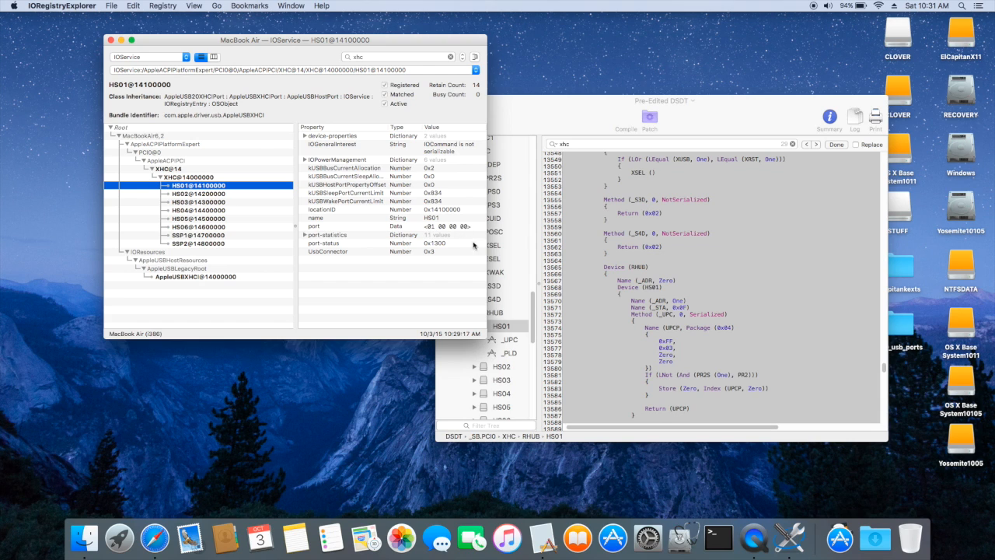
click(667, 347)
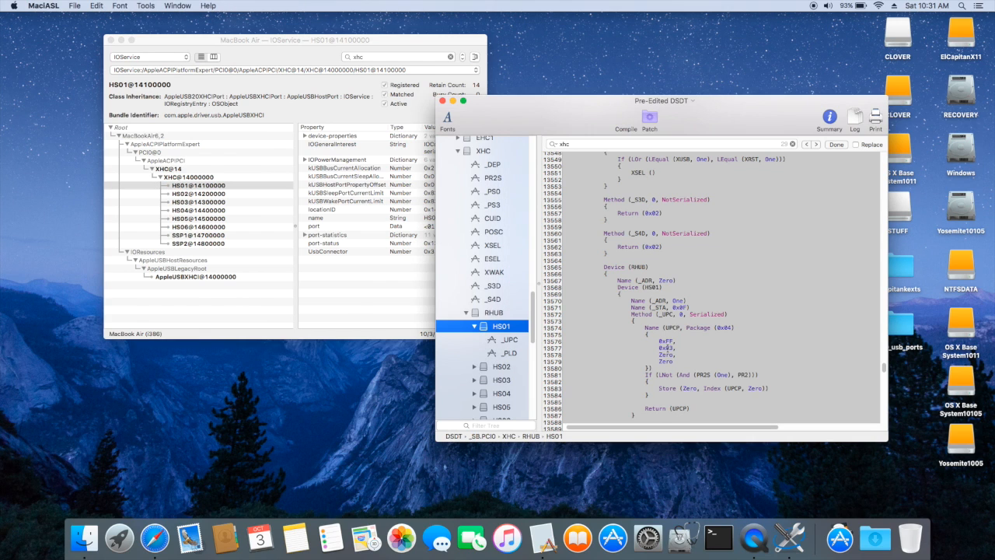
drag(659, 348, 677, 352)
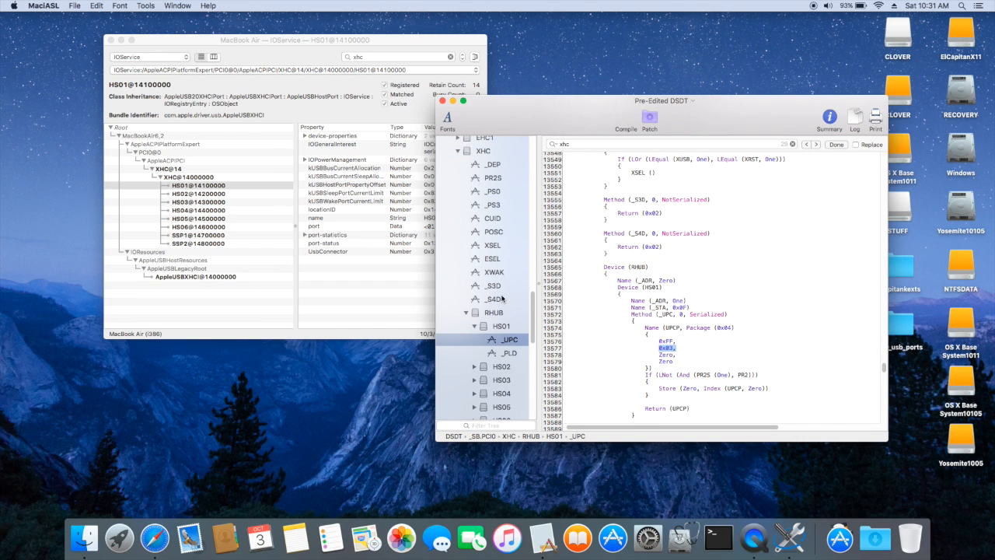
Compare the connector value in HS02's DSDT _UPC package with the UsbConnector property of HS02@14200000 in IORegistryExplorer
click(498, 368)
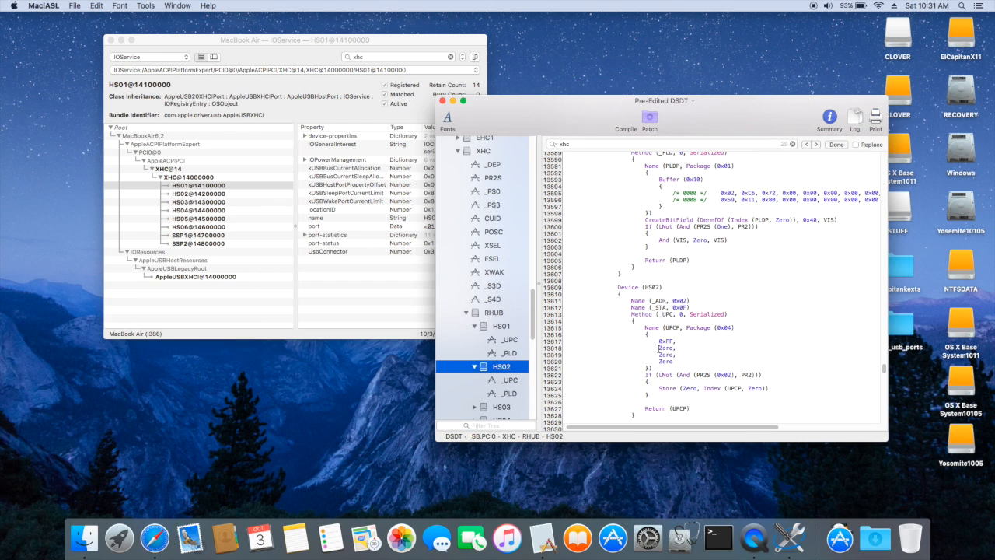
double_click(660, 348)
click(678, 353)
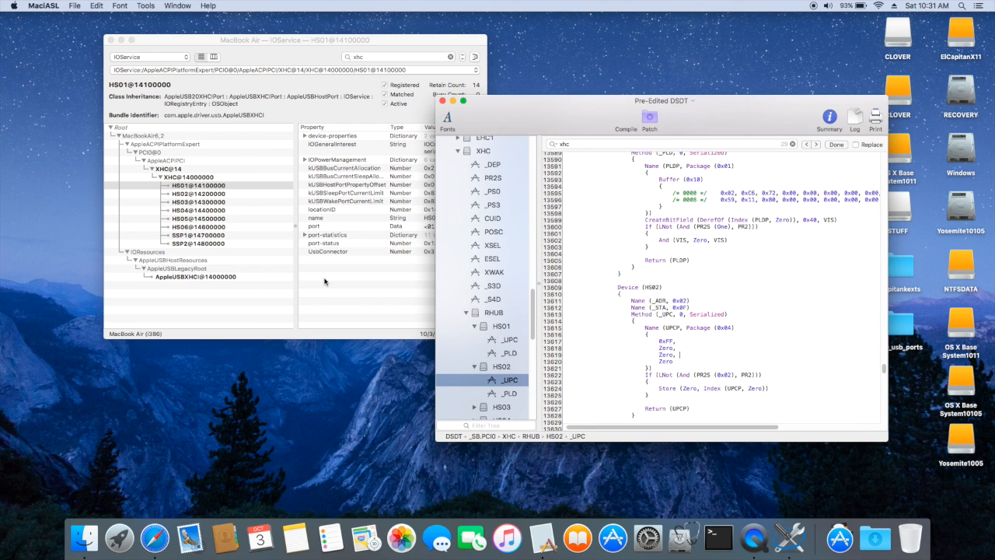
click(200, 195)
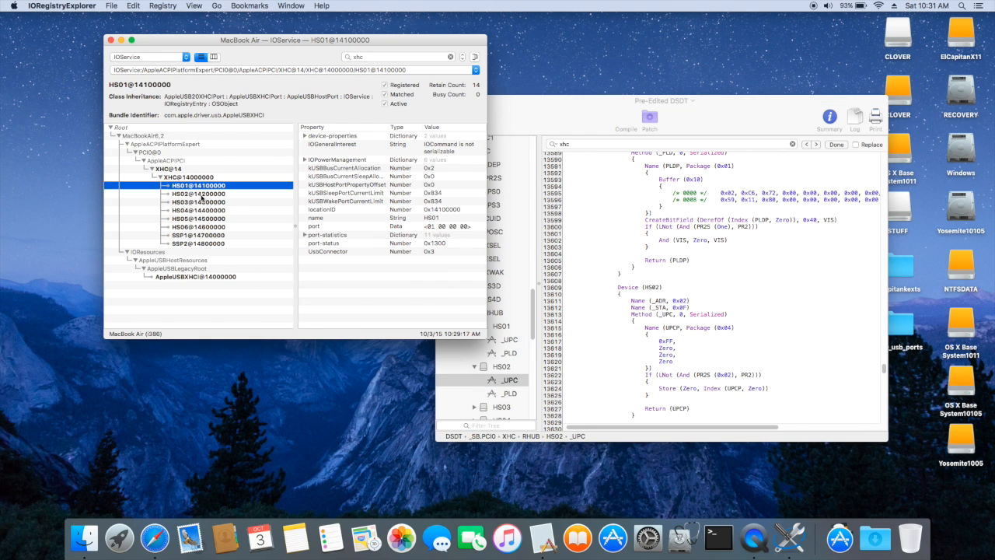
click(201, 196)
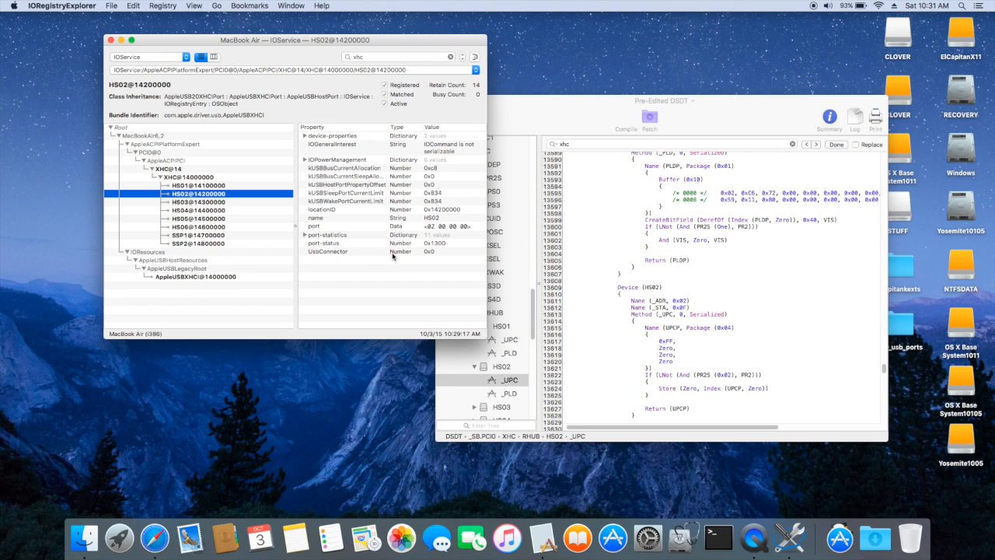
click(421, 251)
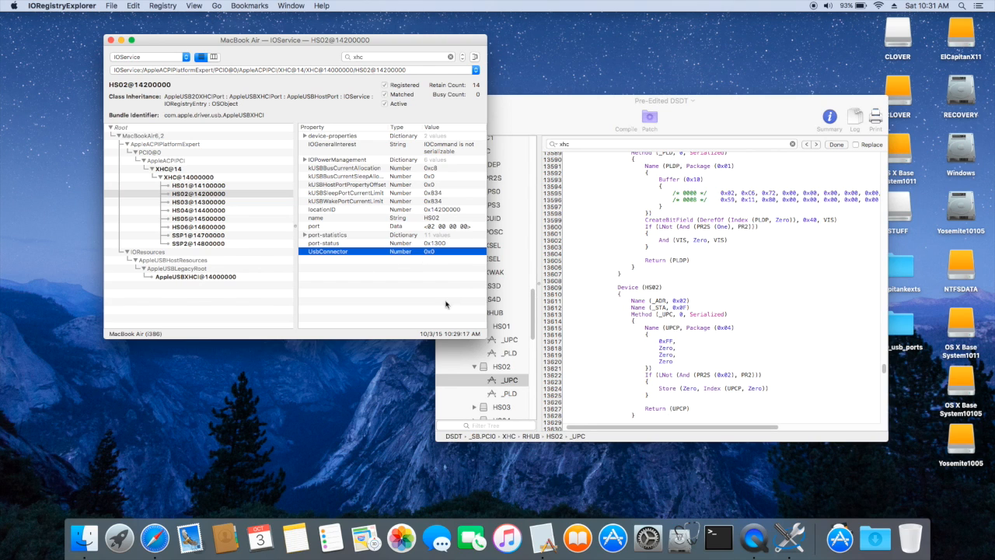
Compare the connector value in HS03's DSDT _UPC package with the UsbConnector property of HS03@14300000 in IORegistryExplorer
click(496, 402)
click(498, 405)
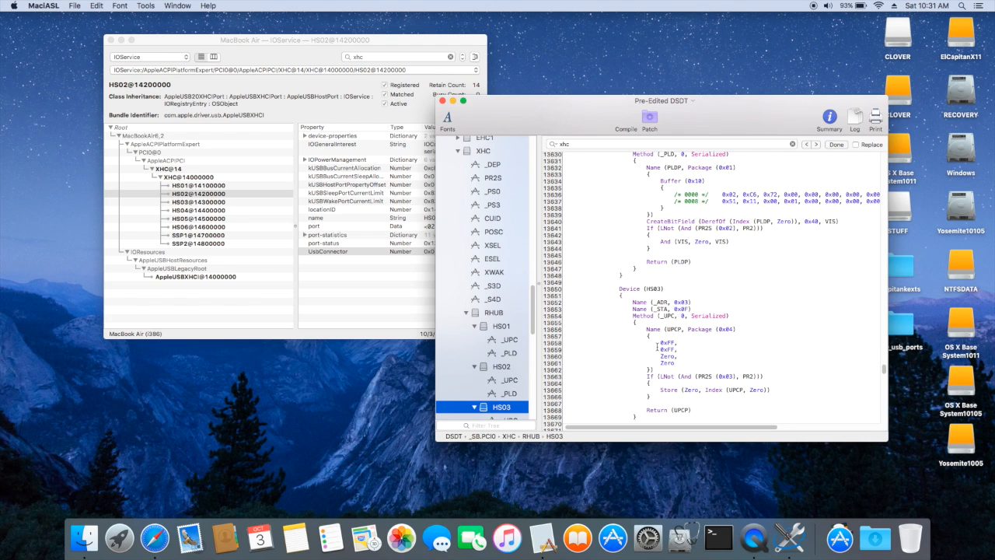
drag(662, 352, 679, 353)
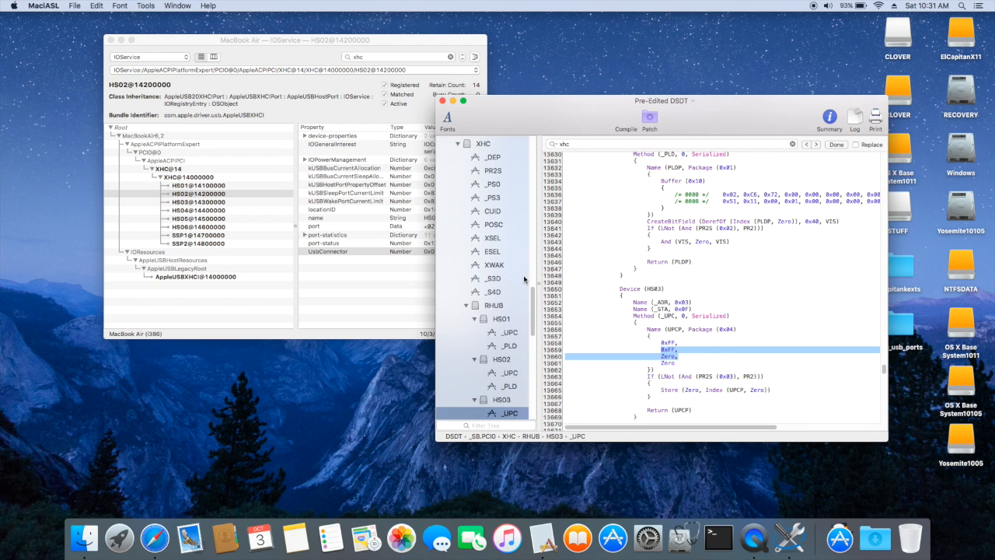
click(216, 205)
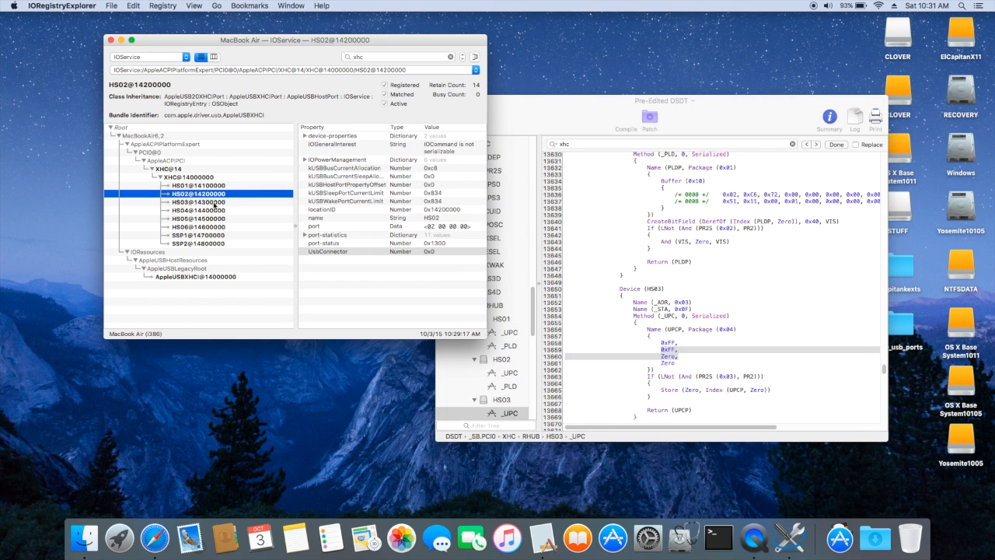
click(215, 204)
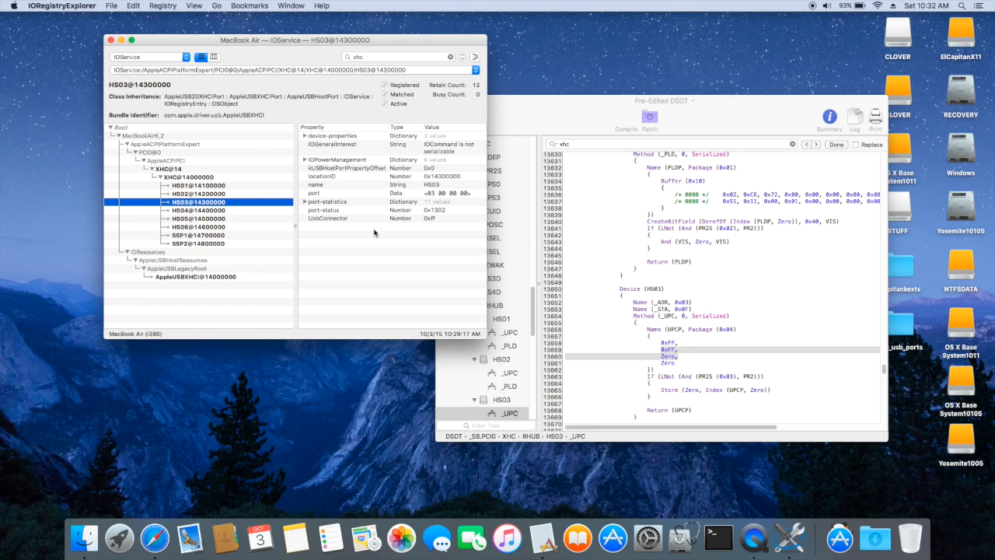
click(431, 221)
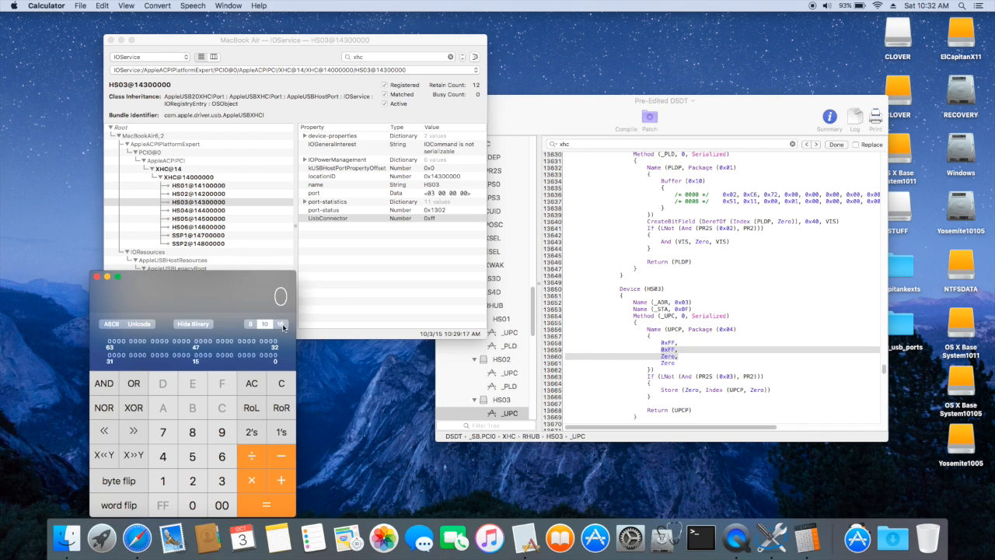
Convert hexadecimal FF to decimal in Calculator's programmer mode and close the calculator
click(282, 325)
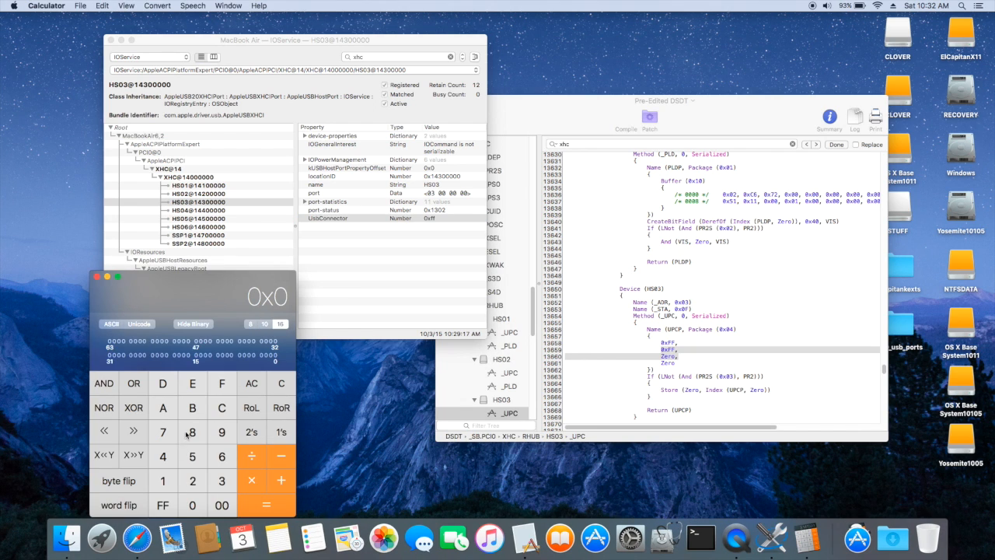
click(222, 384)
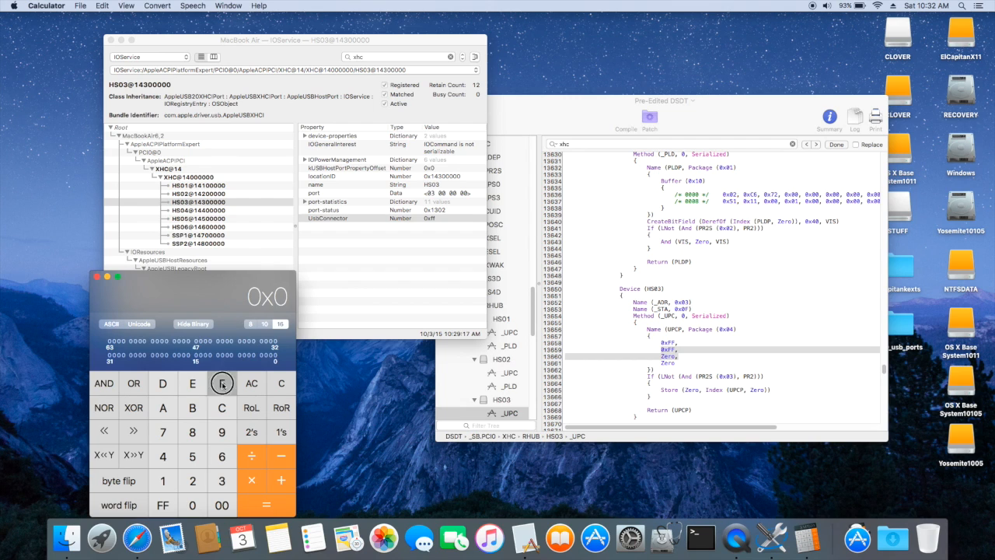
click(223, 384)
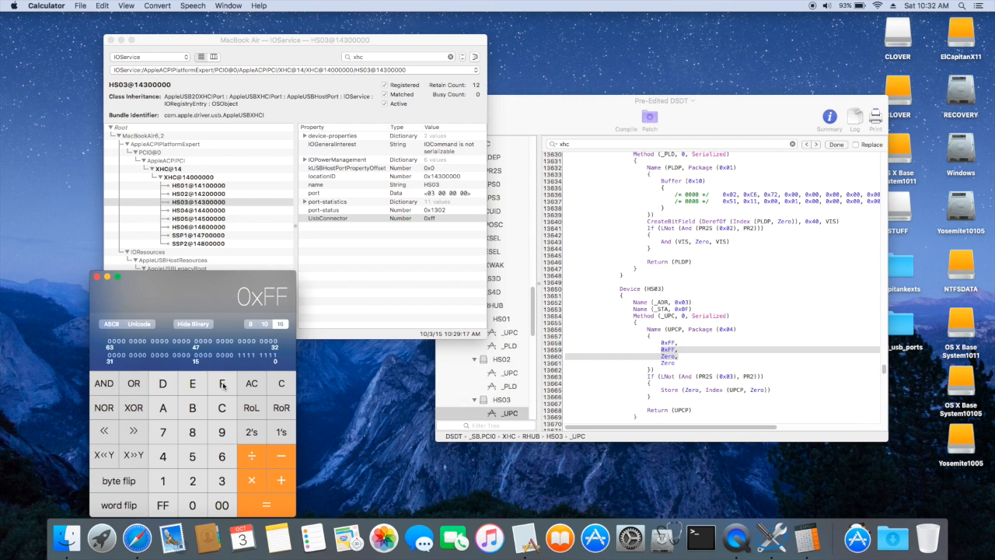
click(265, 324)
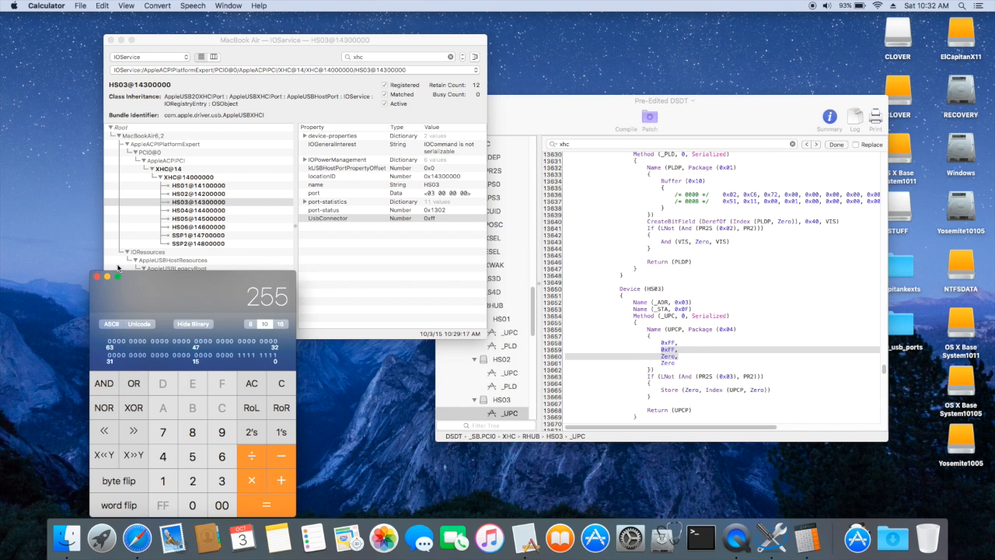
click(96, 277)
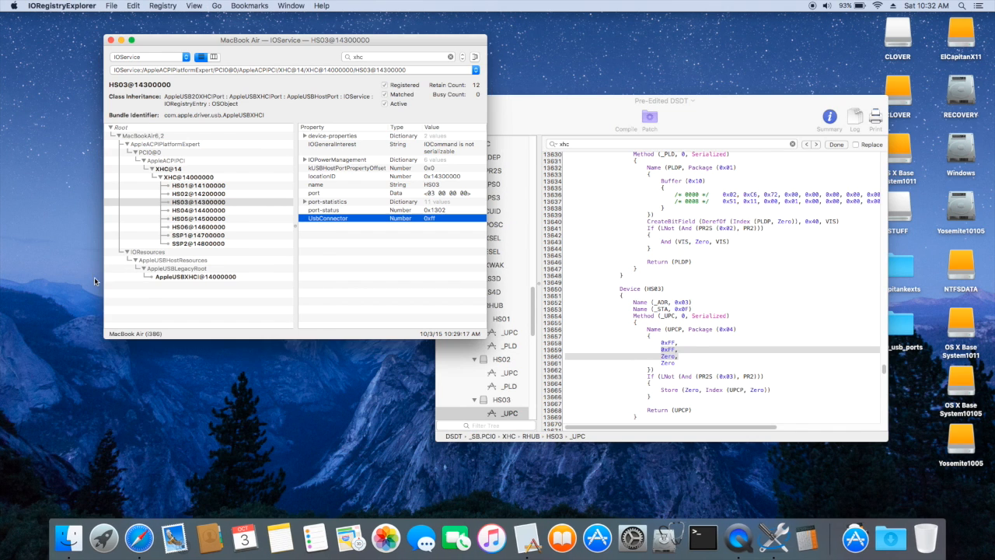
Inspect the HS04@14400000 properties in the registry and the HS04 and HS05 device definitions in the DSDT
click(230, 282)
click(216, 212)
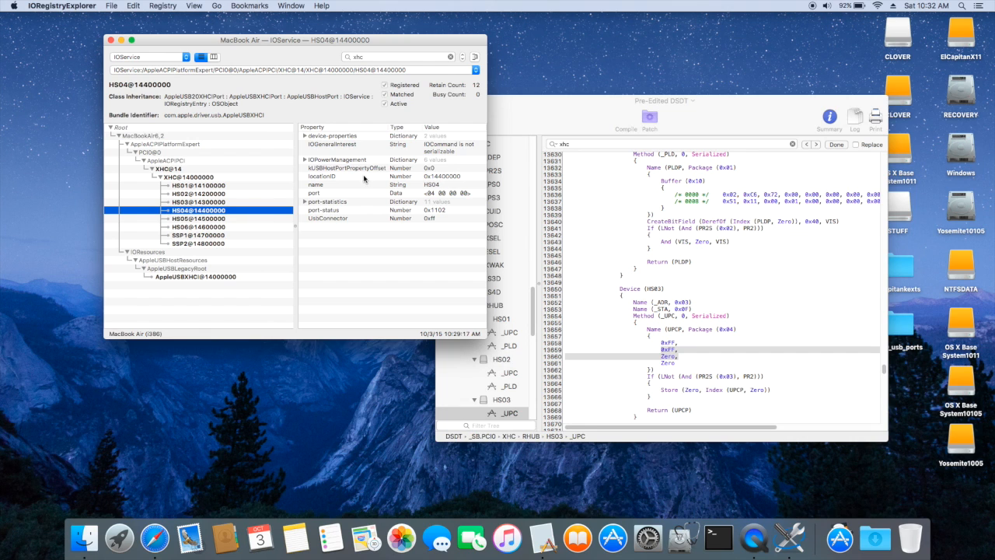
click(565, 125)
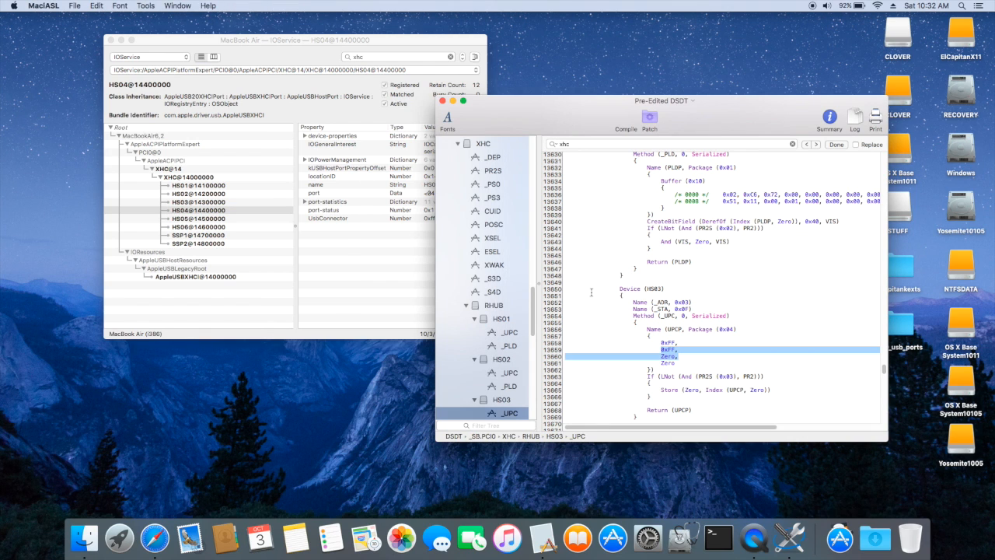
scroll(537, 356, down, 5)
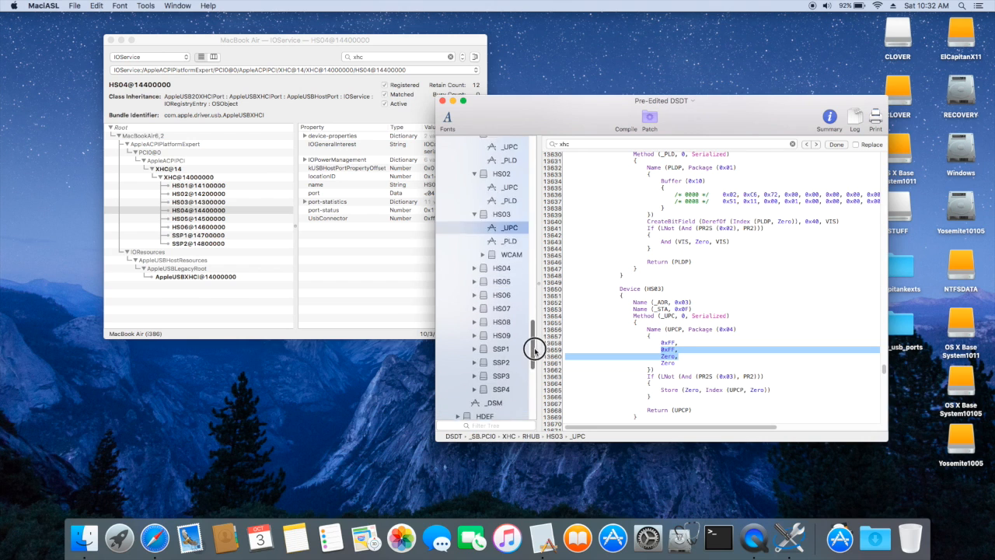
click(501, 224)
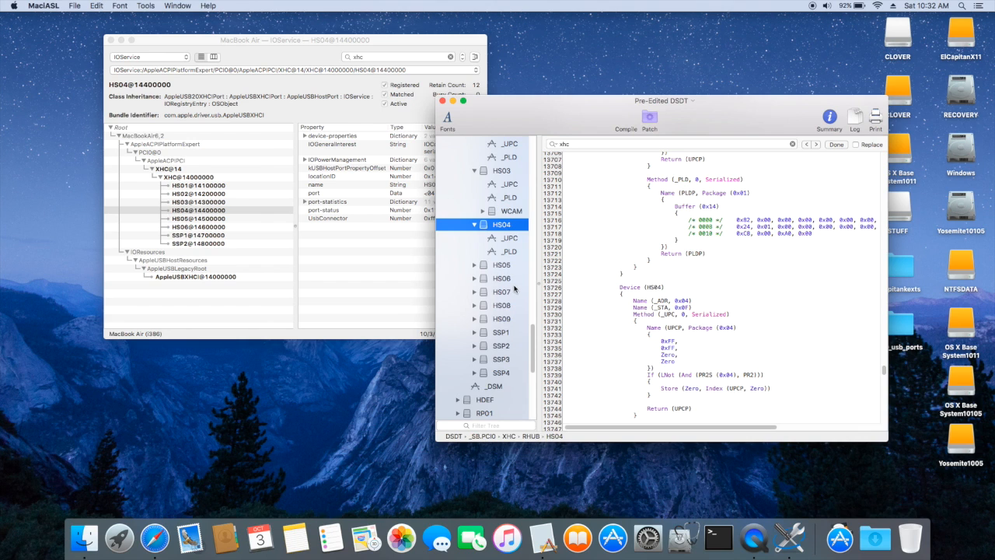
click(493, 270)
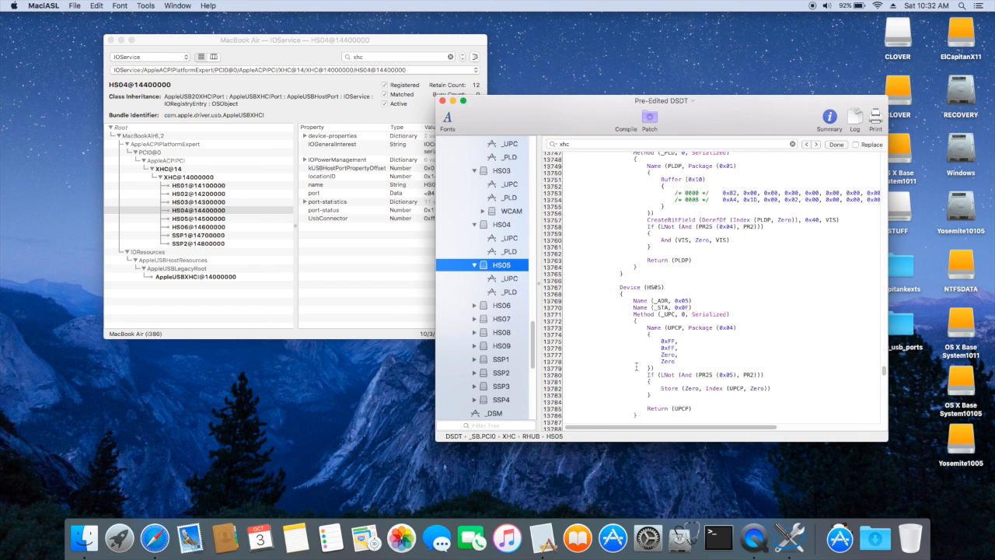
Check the connector values in the _UPC packages of HS05 and HS06 in the DSDT
drag(662, 347, 682, 348)
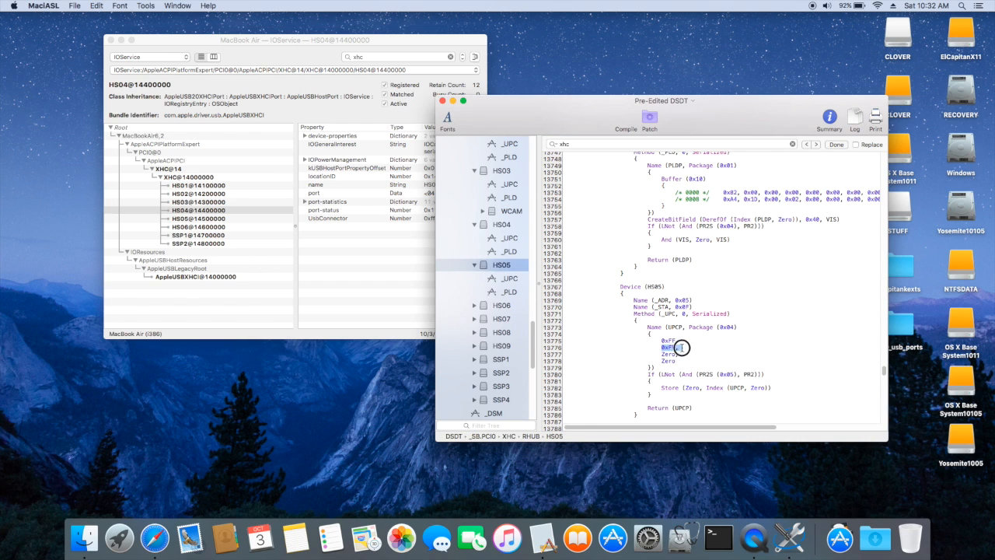
click(489, 305)
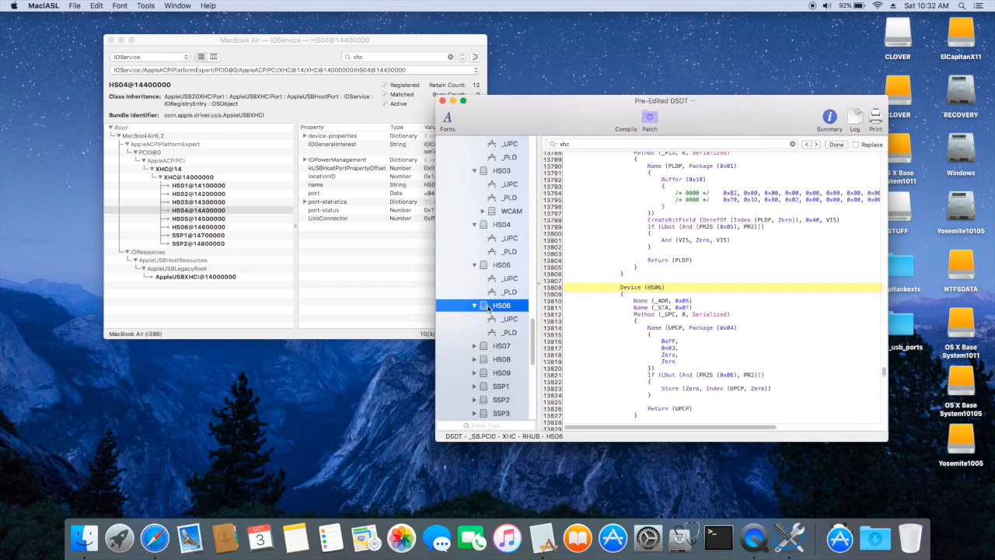
drag(663, 348, 678, 349)
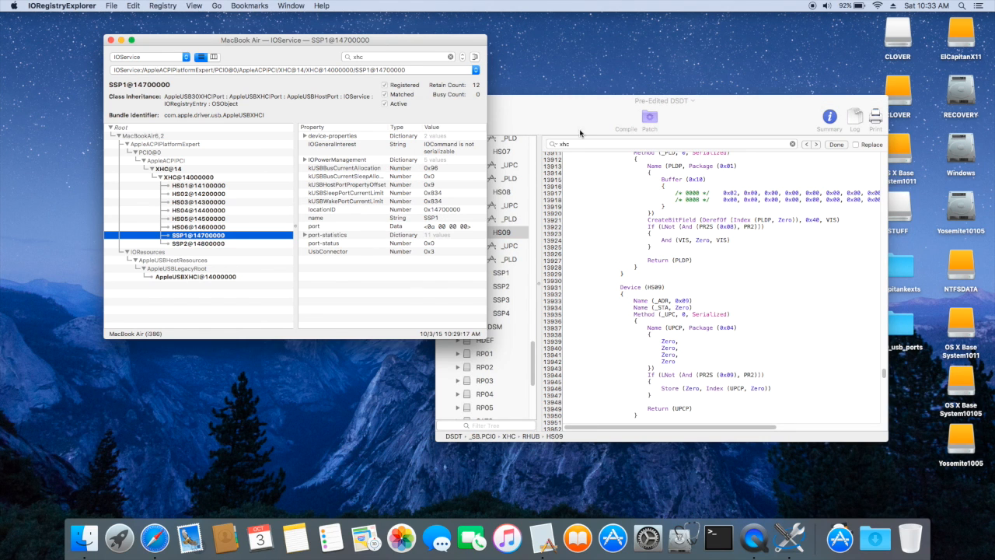
Compare the connector value in SSP1's DSDT _UPC package with the UsbConnector and port properties of SSP1@14700000 in IORegistryExplorer
click(584, 114)
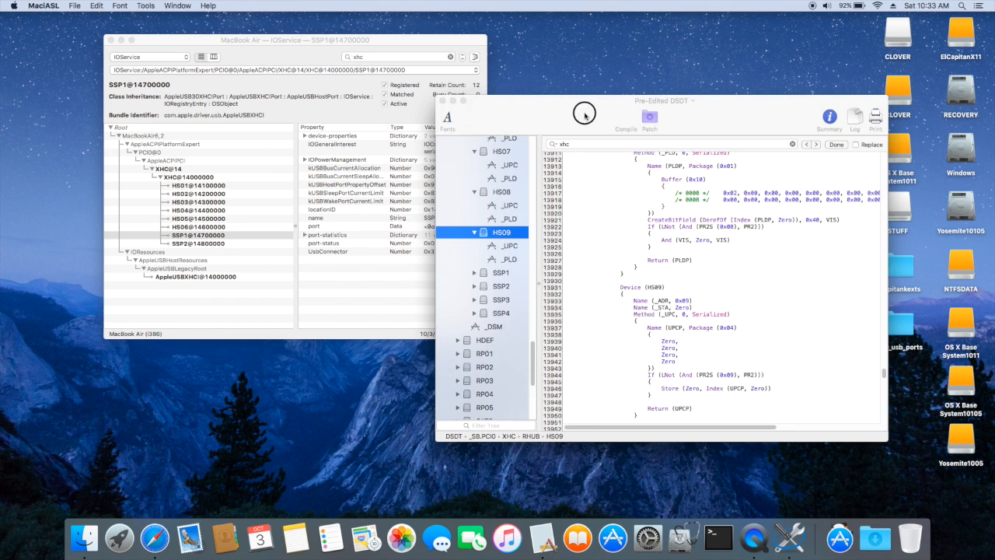
click(495, 274)
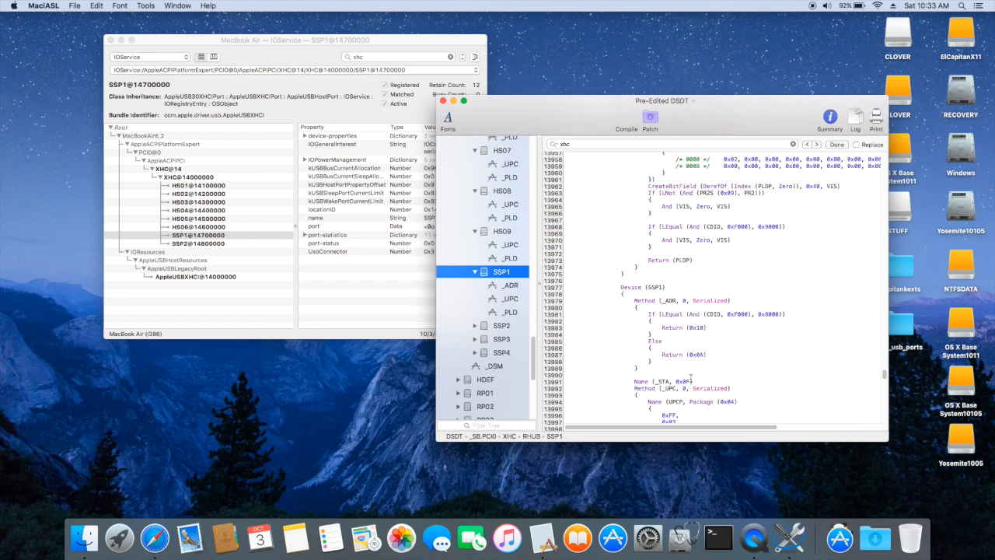
scroll(697, 385, down, 2)
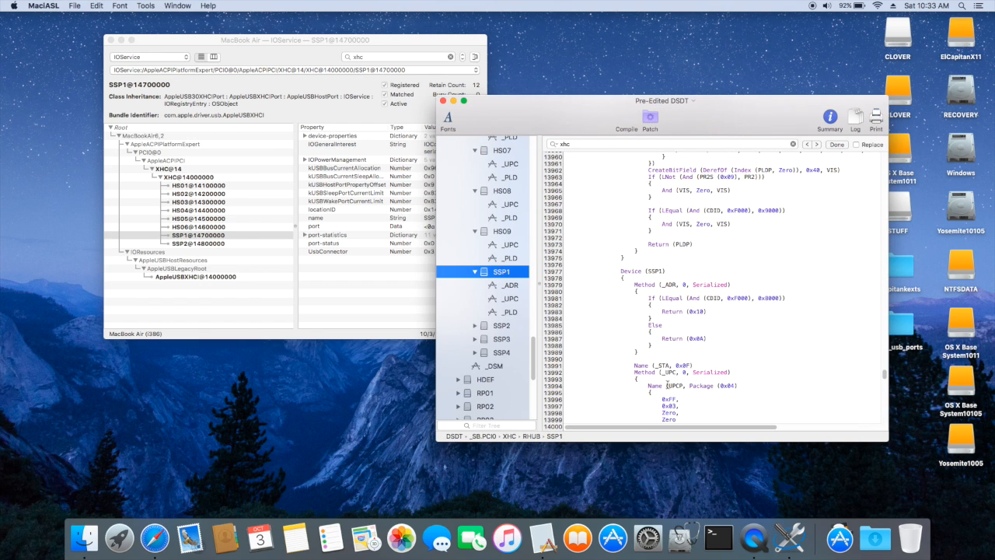
drag(663, 405, 681, 404)
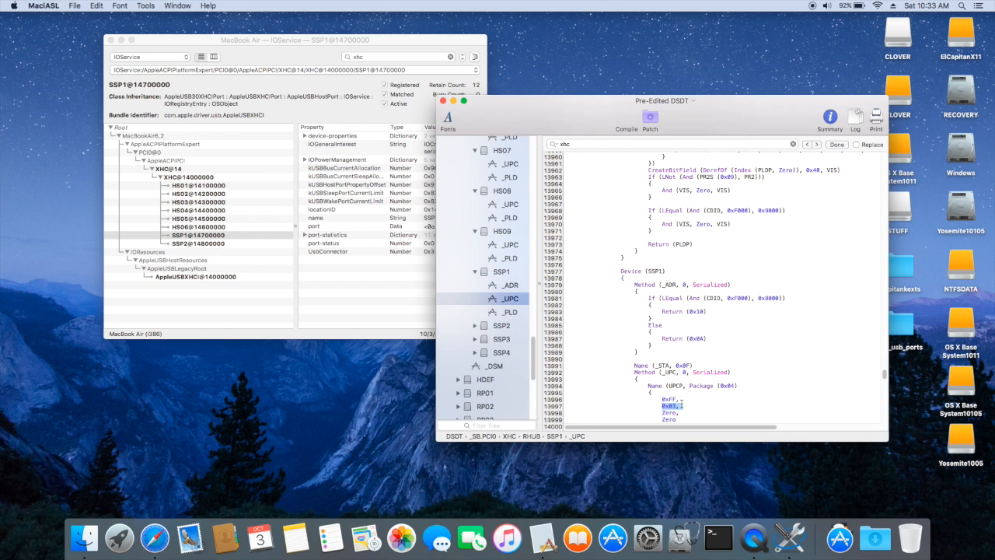
click(381, 302)
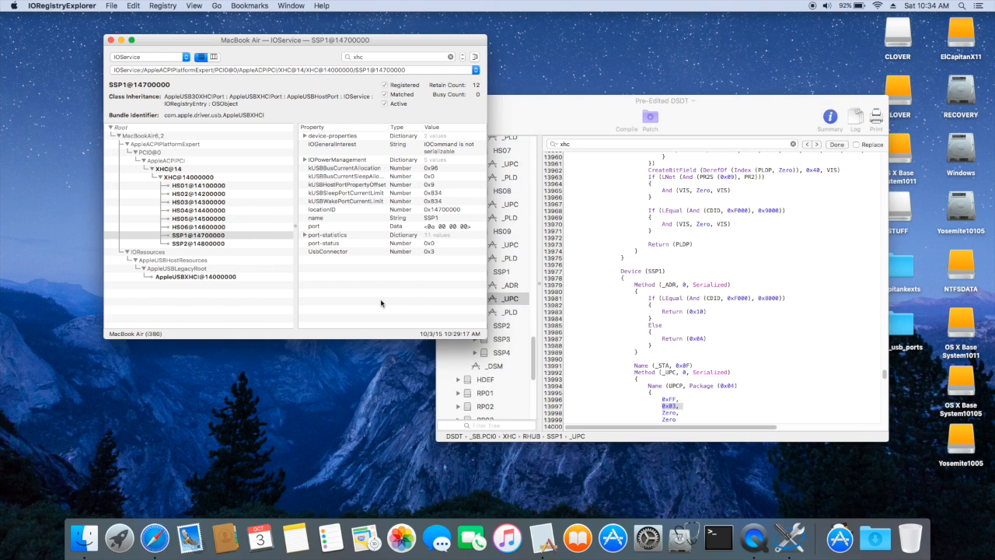
click(424, 252)
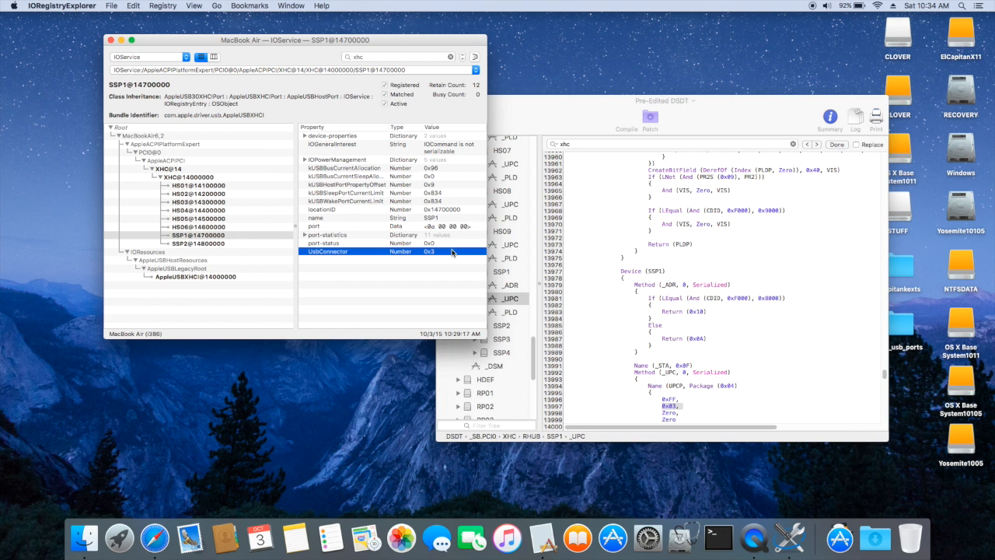
click(438, 226)
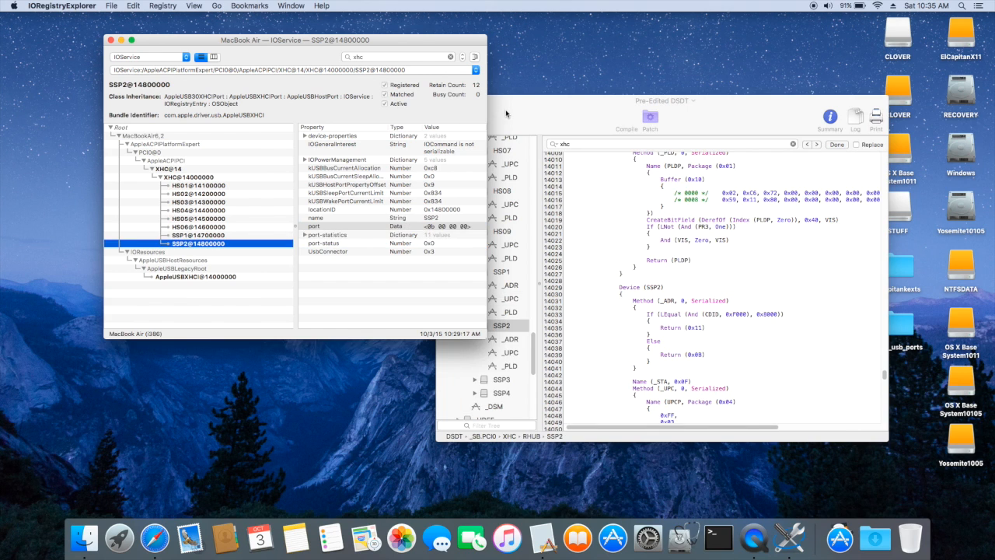
Move the DSDT window clear of the desktop folders and open the elcapitankexts folder in Finder
click(506, 115)
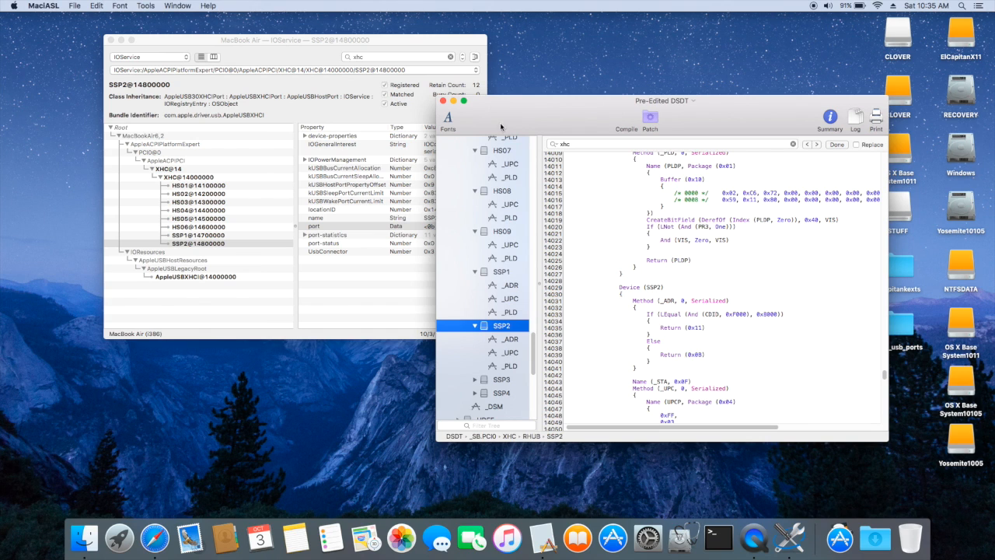
drag(531, 124, 272, 143)
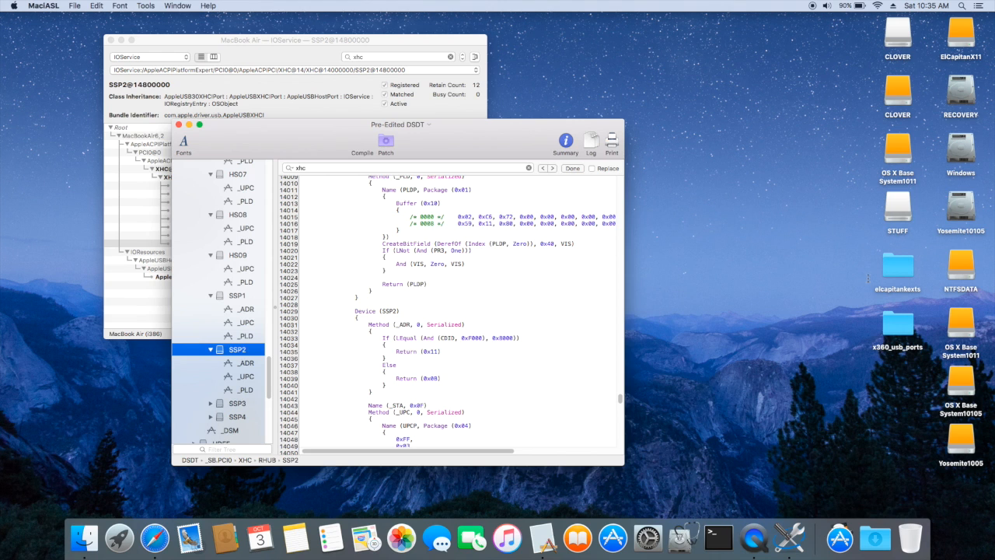
click(898, 275)
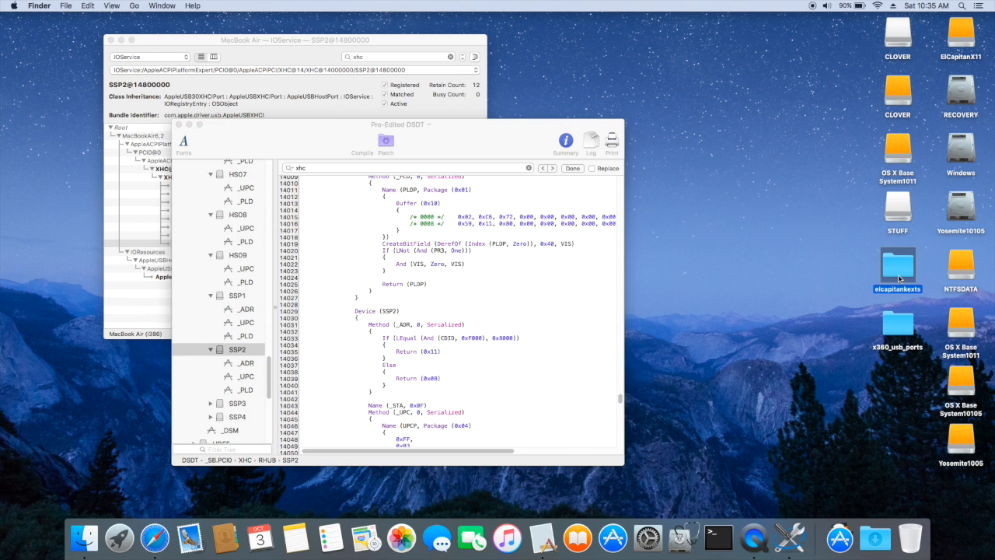
double_click(899, 274)
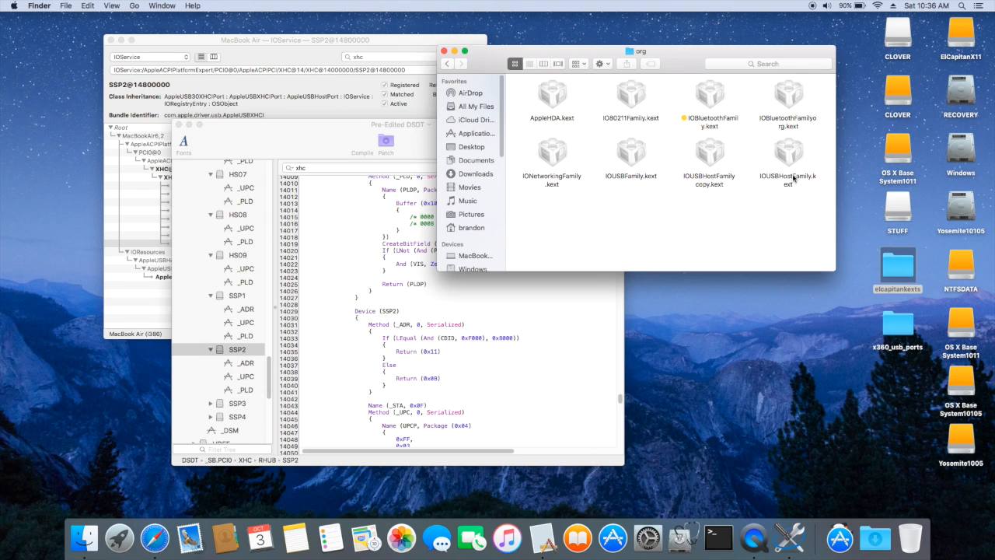
Open the PlugIns folder inside the package contents of IOUSBHostFamily copy.kext in the org folder
click(794, 177)
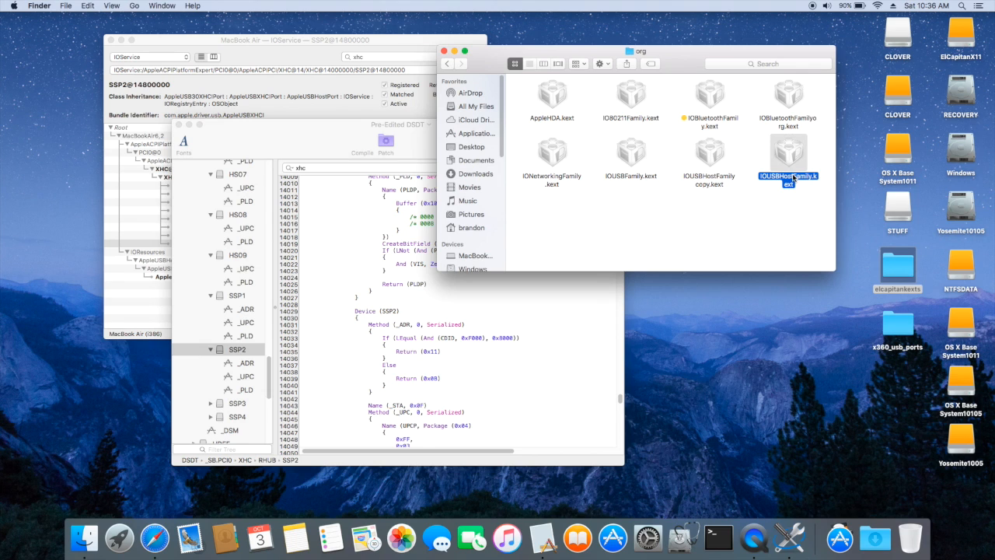
click(715, 179)
right_click(713, 176)
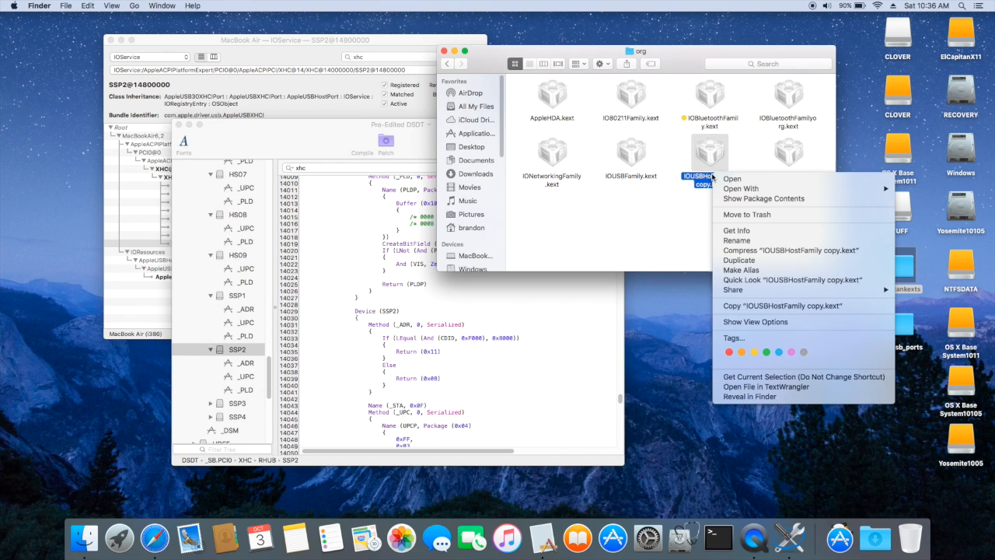
click(733, 200)
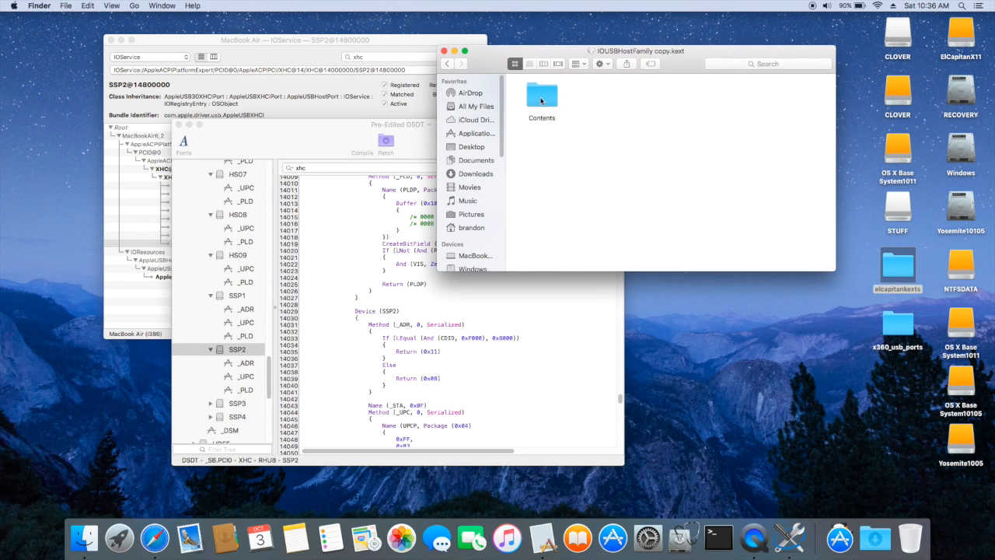
click(541, 101)
double_click(541, 100)
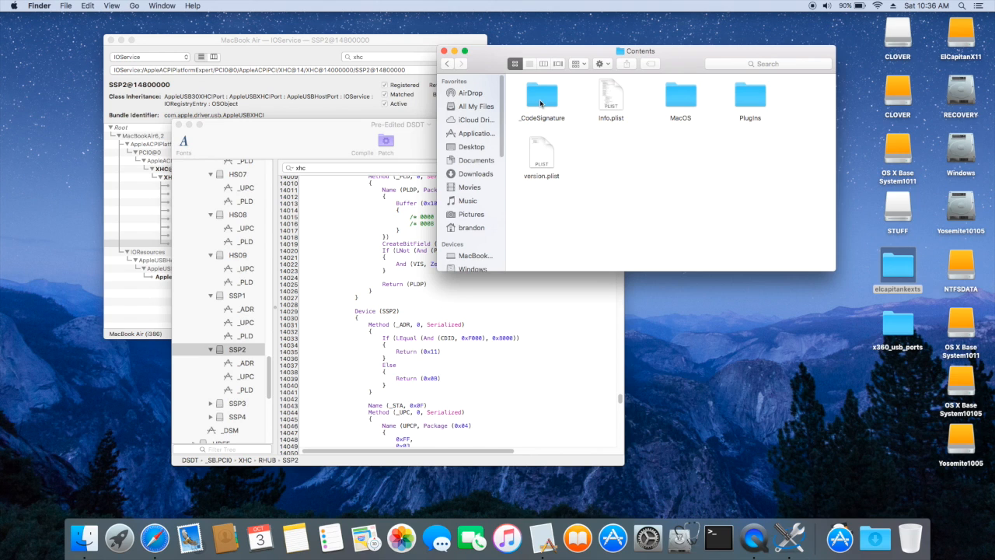
double_click(744, 101)
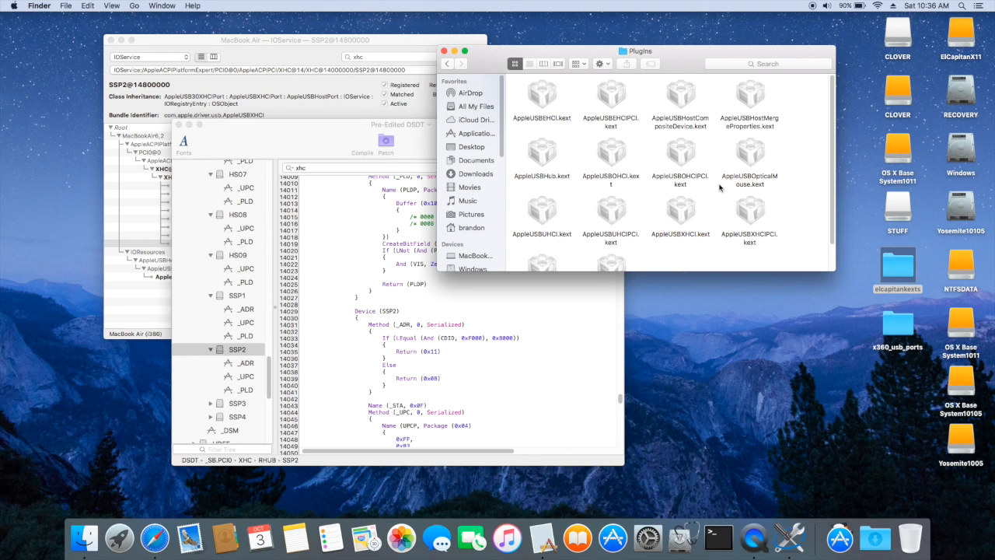
scroll(714, 249, down, 3)
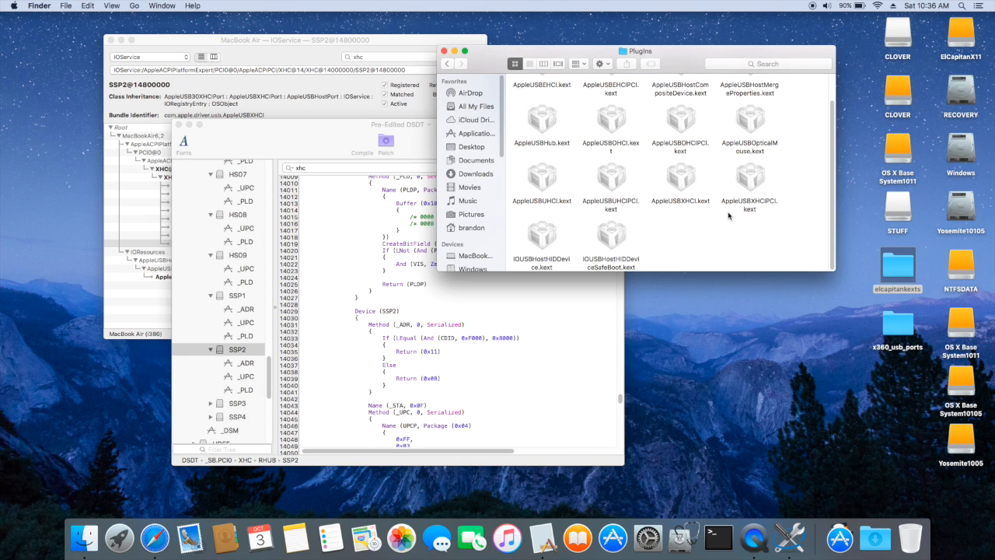
Open Info.plist from the package contents of AppleUSBXHCIPCI.kext
click(751, 179)
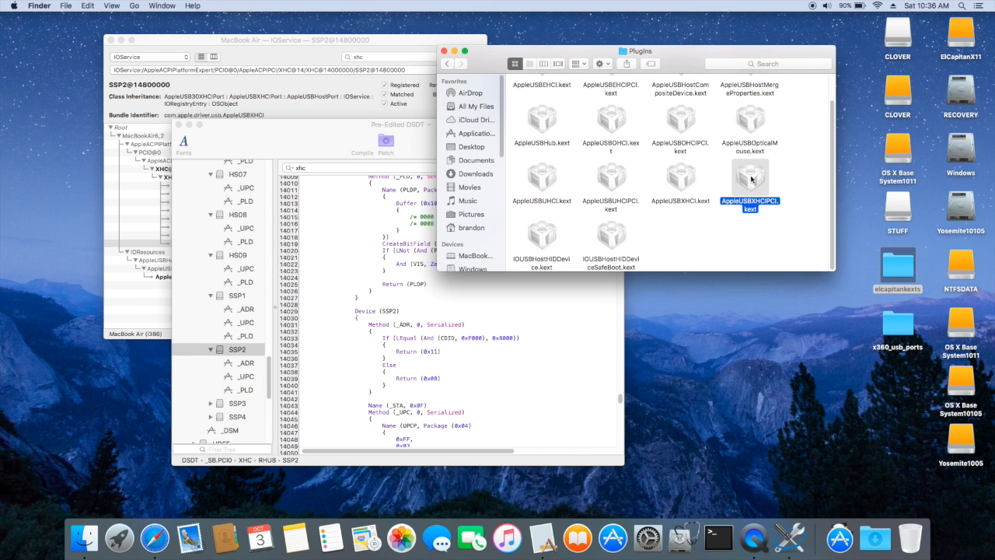
right_click(752, 179)
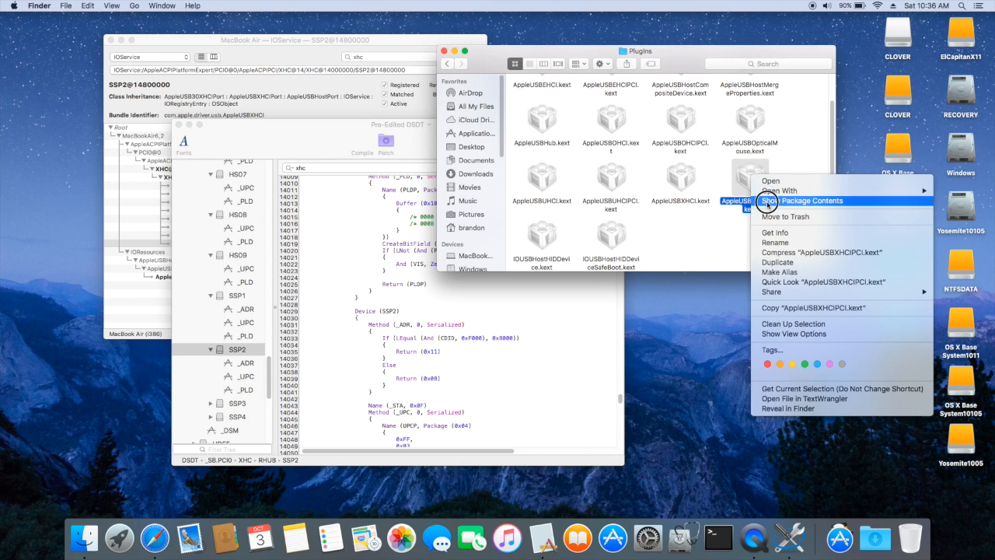
click(770, 201)
double_click(552, 103)
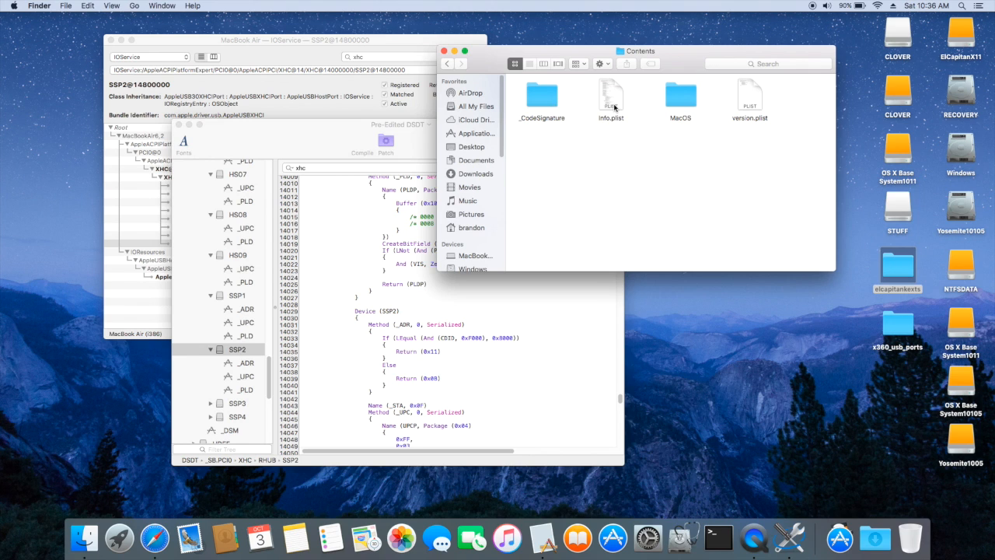
double_click(615, 107)
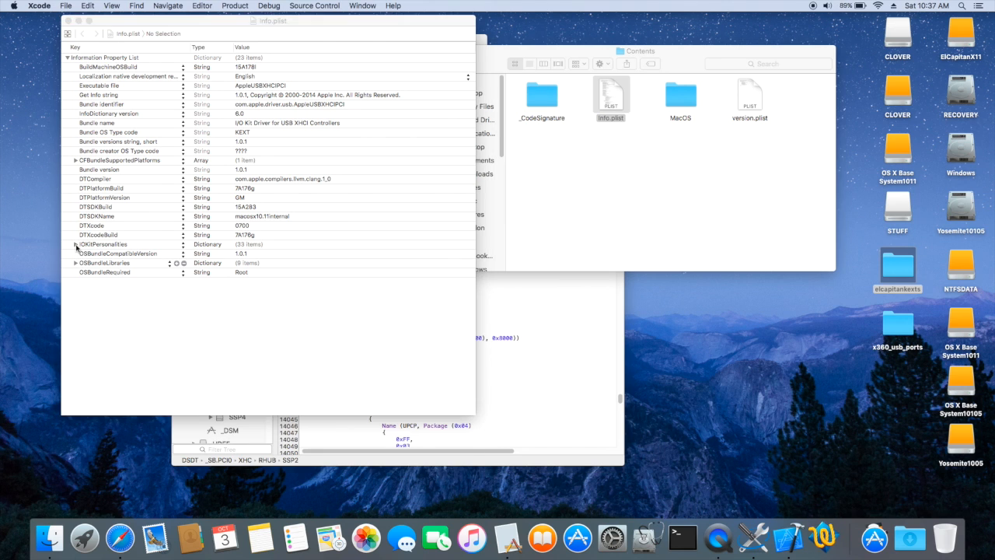
Expand IOKitPersonalities, its MacBookAir6,2-XHC1 entry and that entry's IOProviderMergeProperties dictionary in Info.plist
click(75, 244)
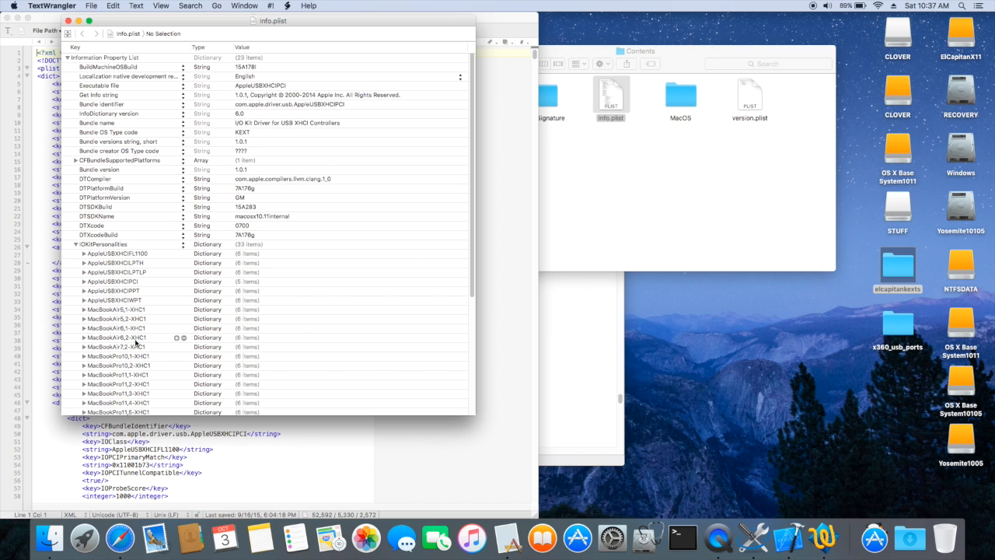
click(84, 339)
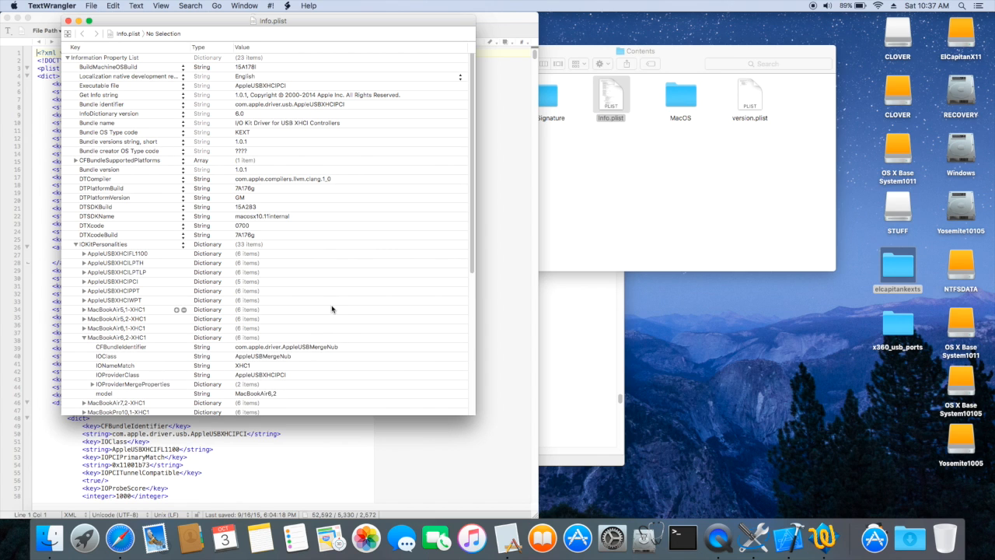
scroll(332, 310, down, 10)
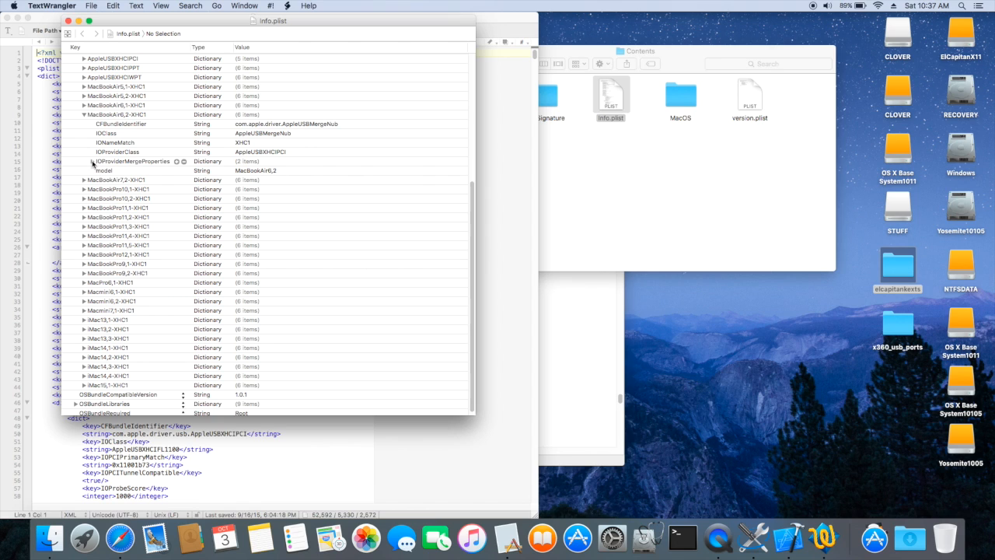
click(92, 162)
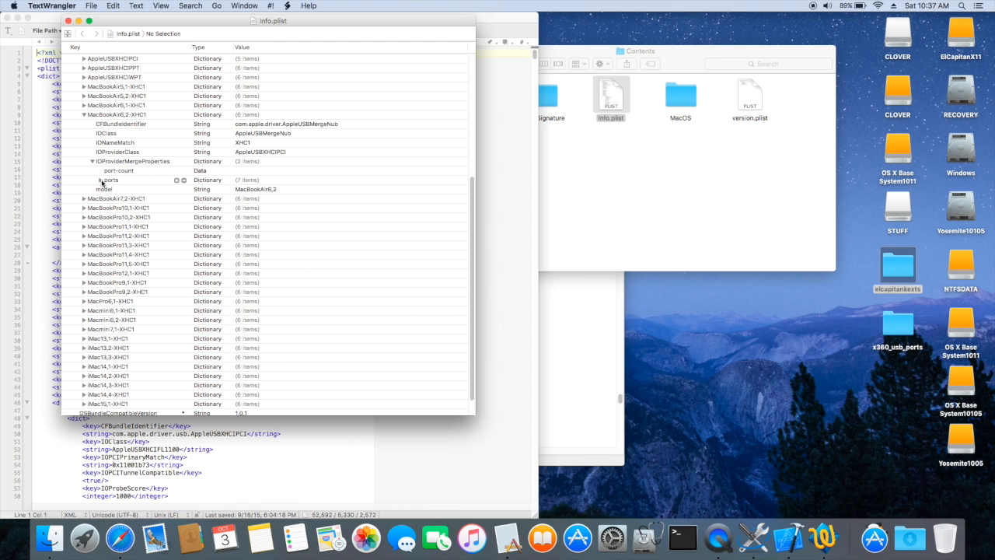
Show the raw keys and values to inspect port-count, and expand the ports dictionary under MacBookAir6,2-XHC1
right_click(247, 172)
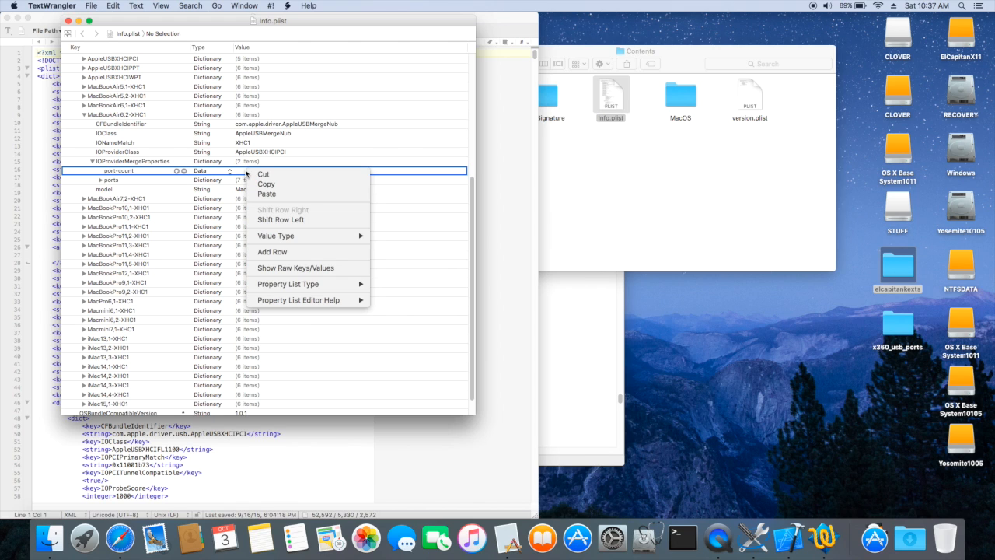
click(283, 269)
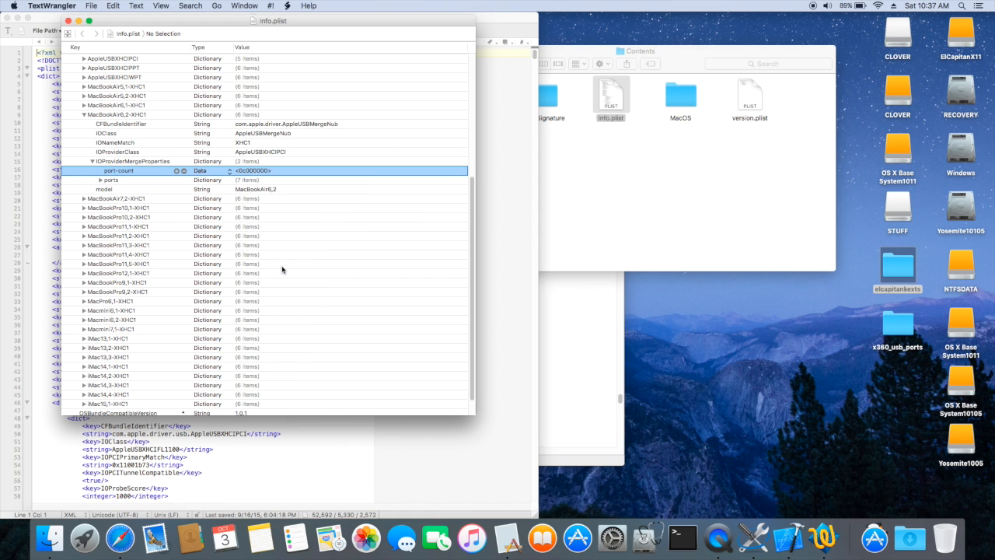
click(100, 181)
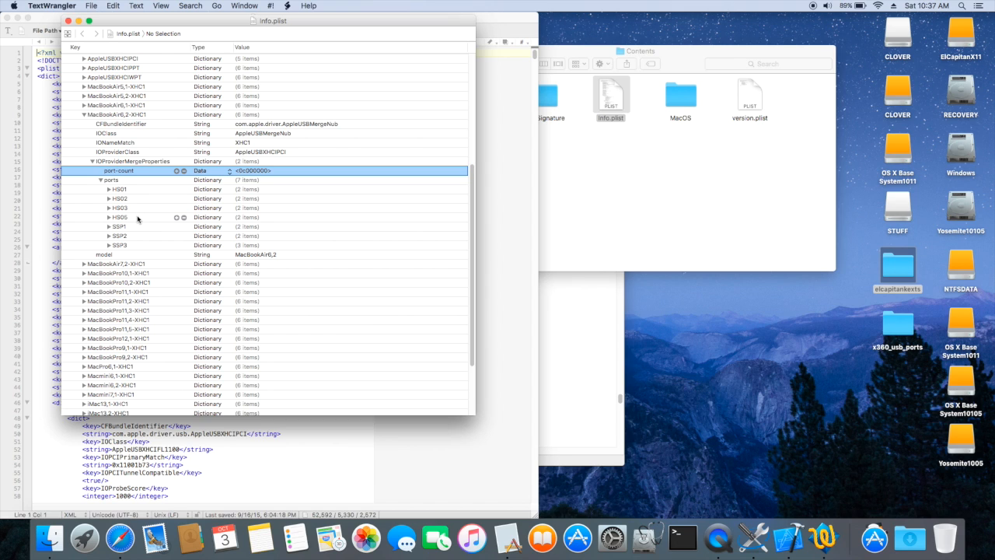
click(137, 219)
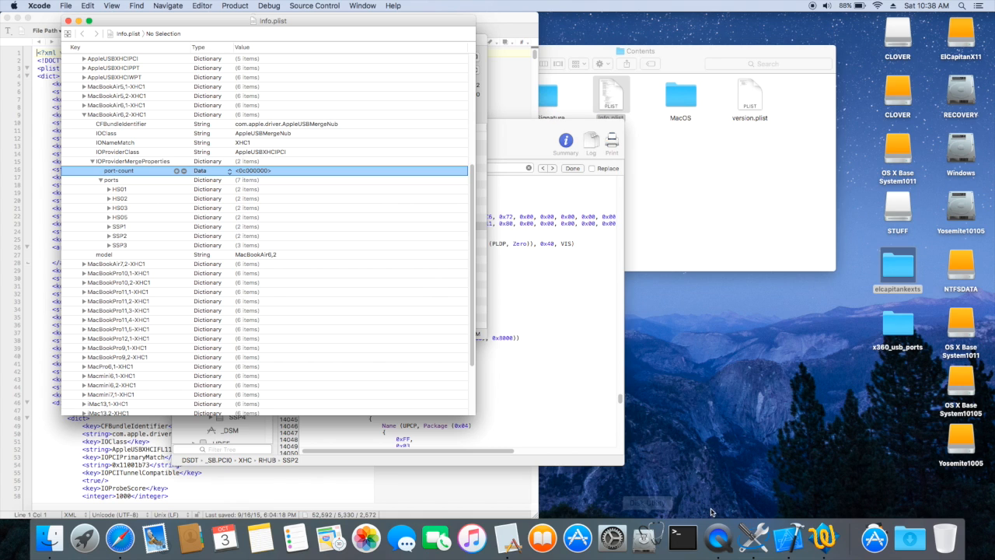
Switch to MaciASL to locate XHC in the DSDT tree, and expand the HS01 and HS02 port entries in Info.plist
click(754, 536)
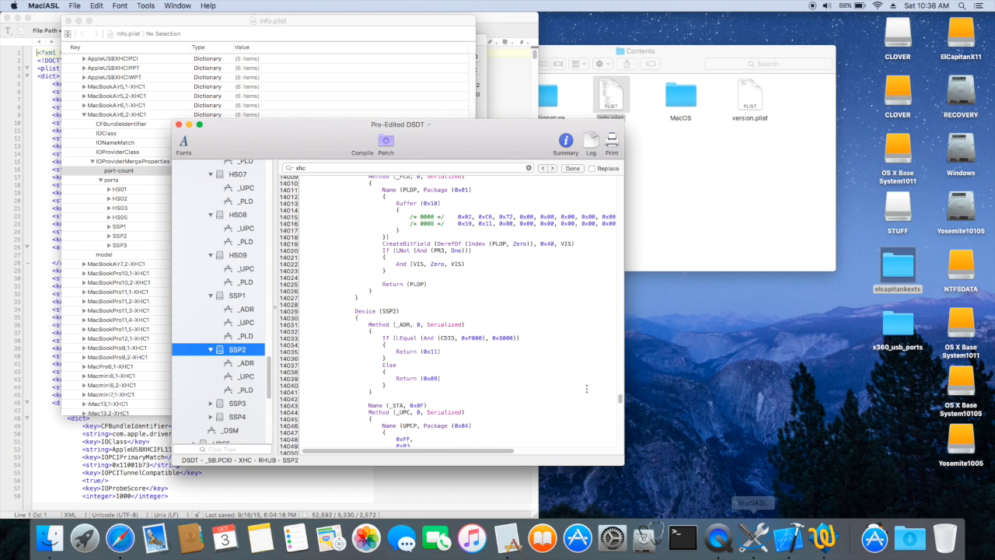
drag(271, 377, 271, 291)
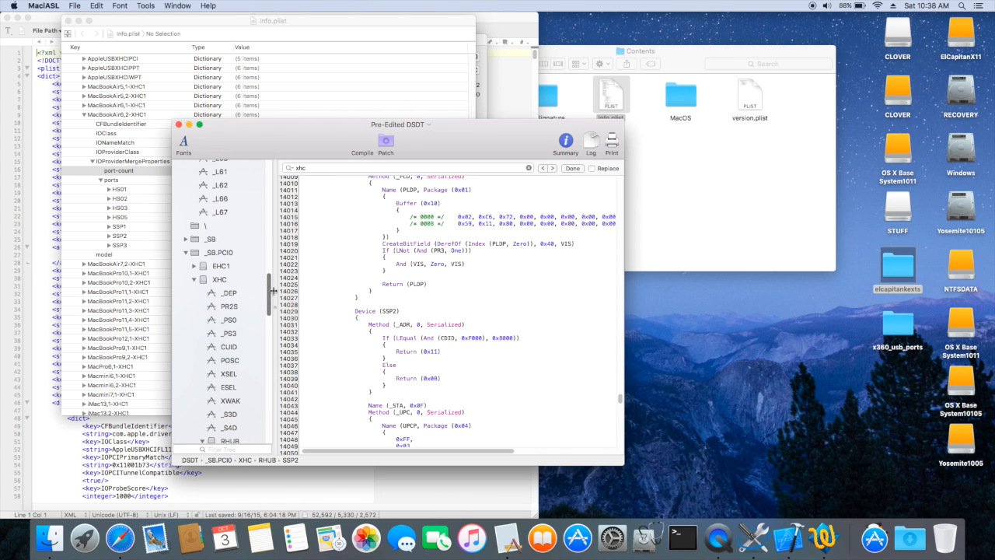
click(141, 193)
click(140, 189)
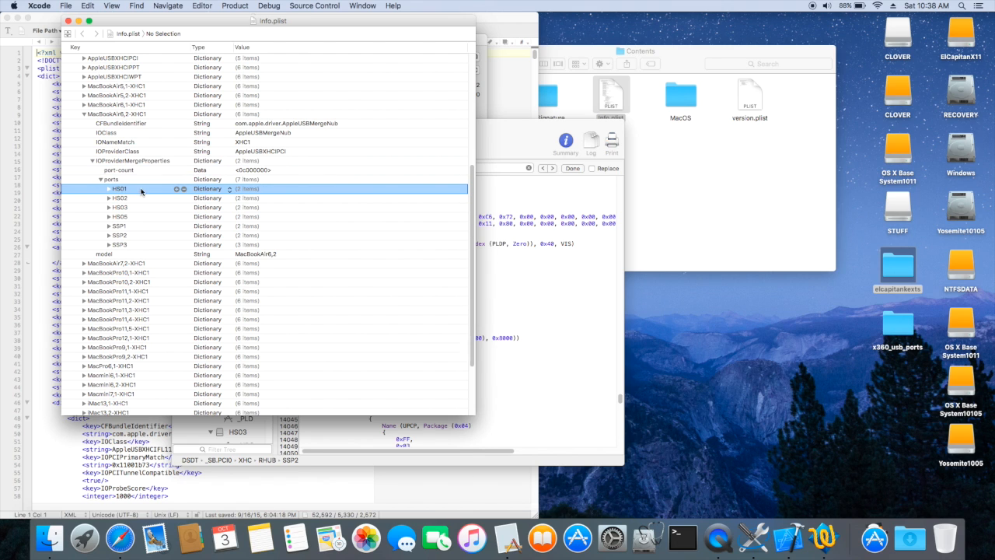
click(141, 198)
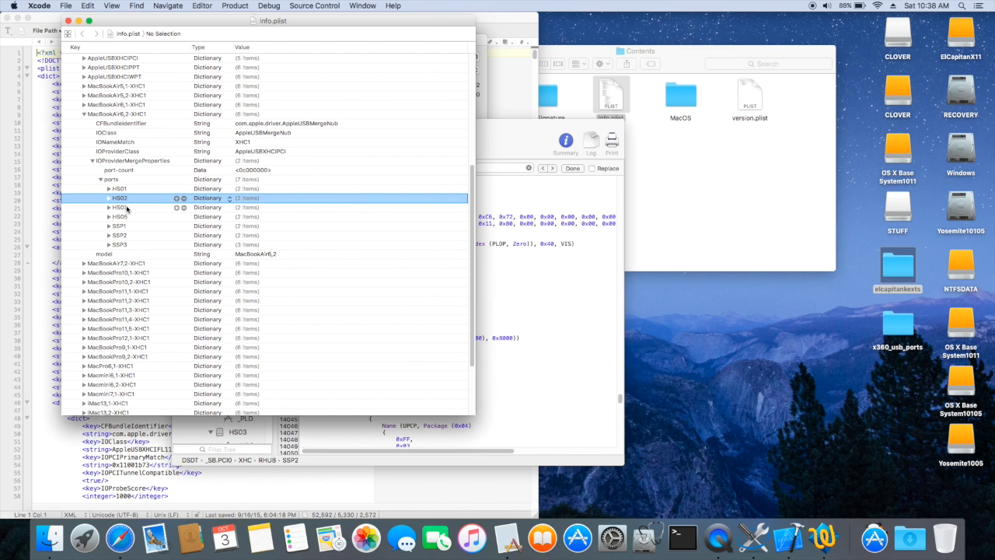
click(109, 199)
click(108, 189)
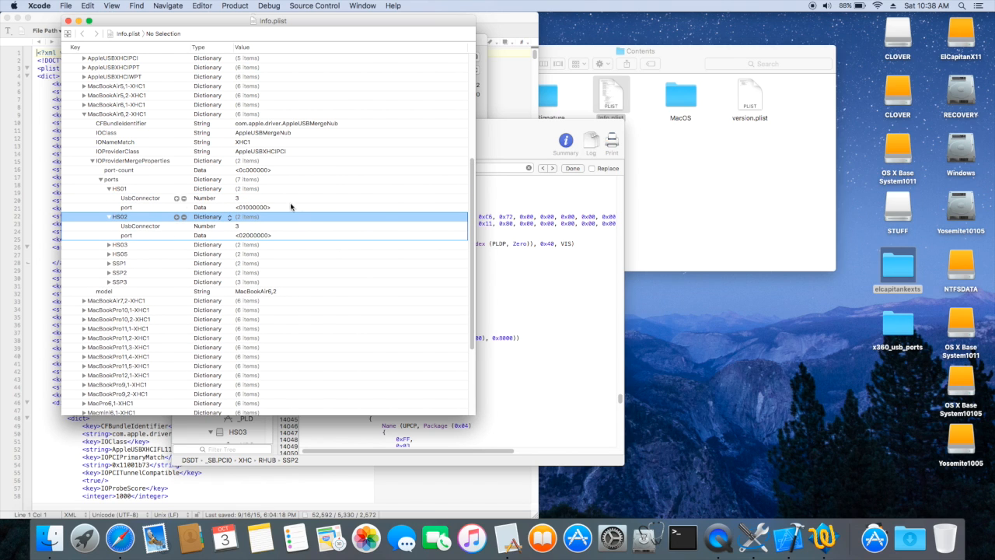
Place the DSDT window beside Info.plist and compare HS01's connector value in its _UPC package with the HS01 entry in Info.plist
drag(506, 122, 723, 109)
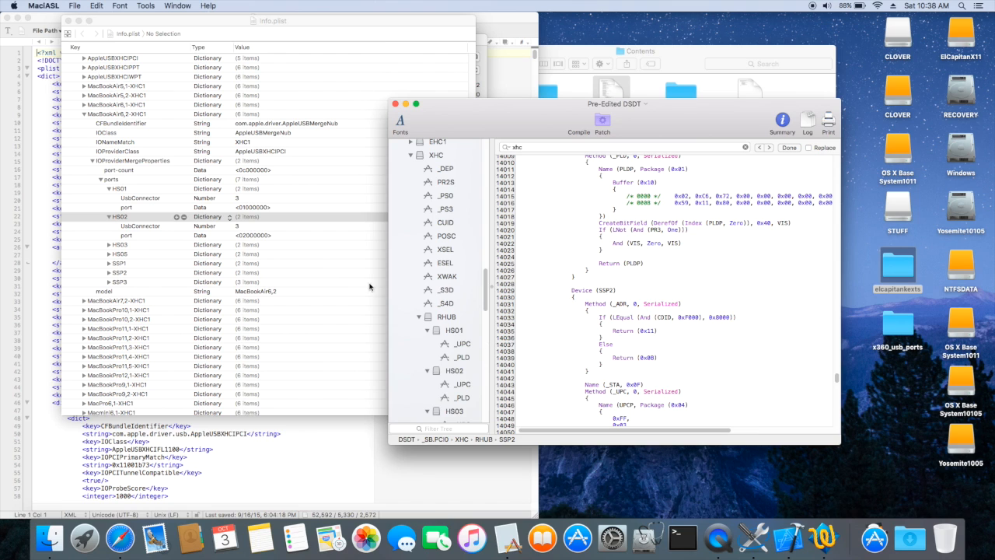
click(215, 190)
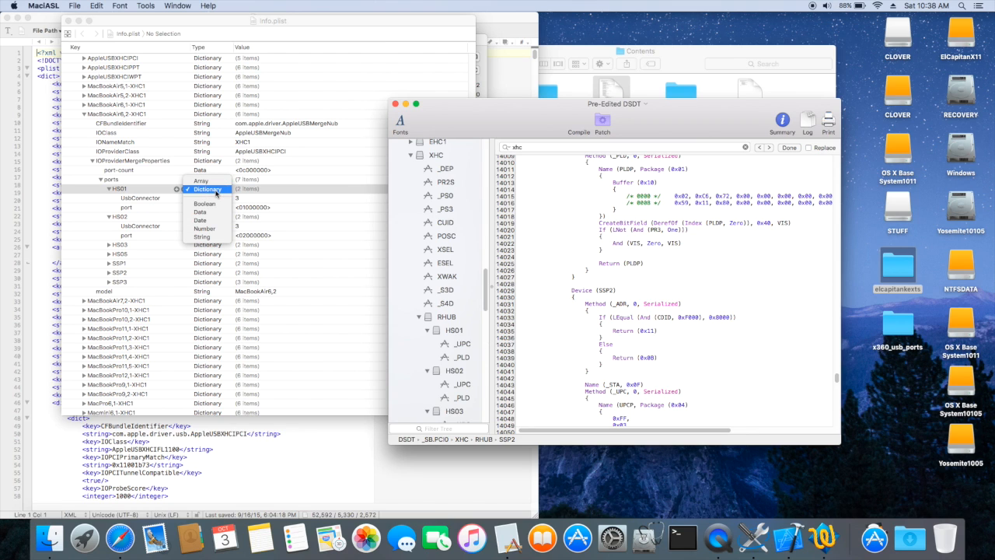
click(133, 190)
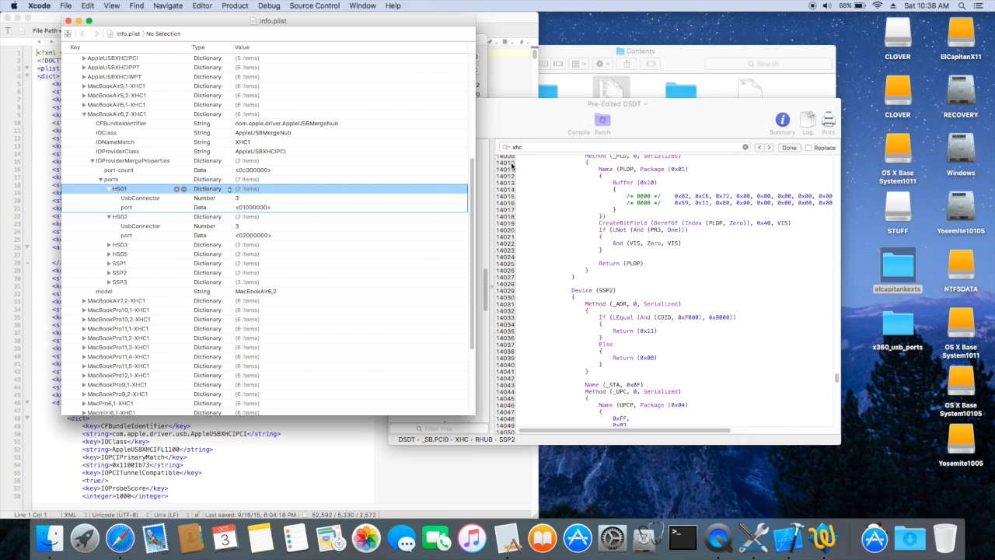
click(547, 116)
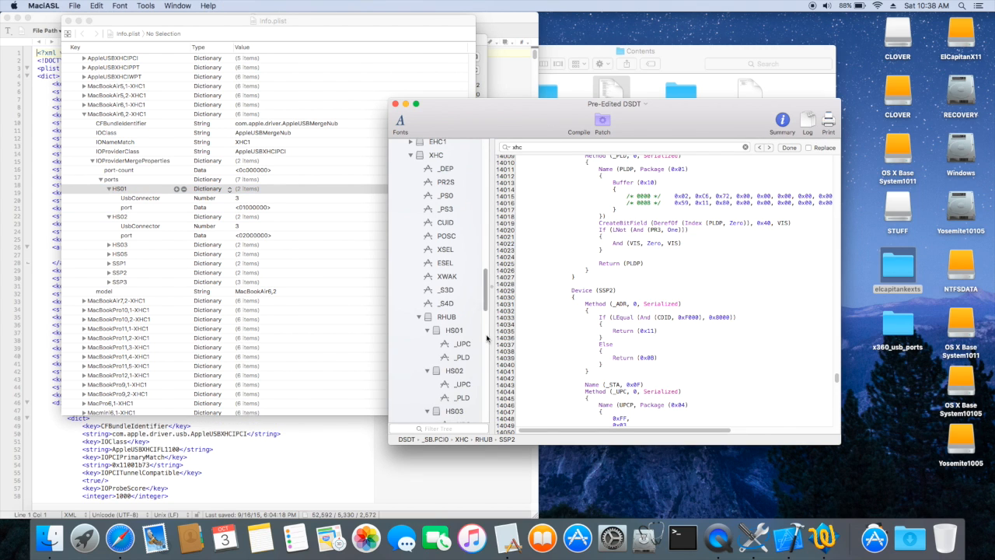
click(454, 331)
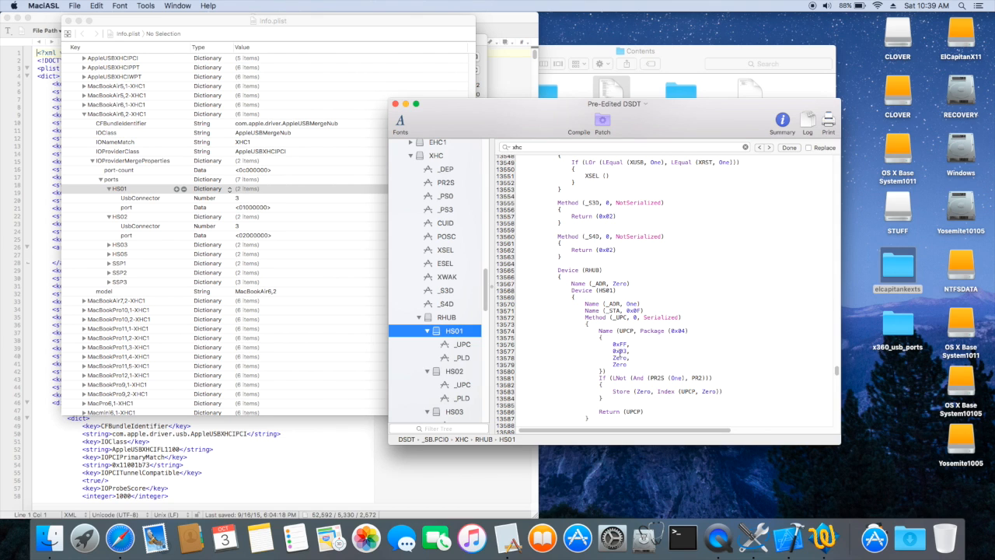
drag(613, 351, 629, 352)
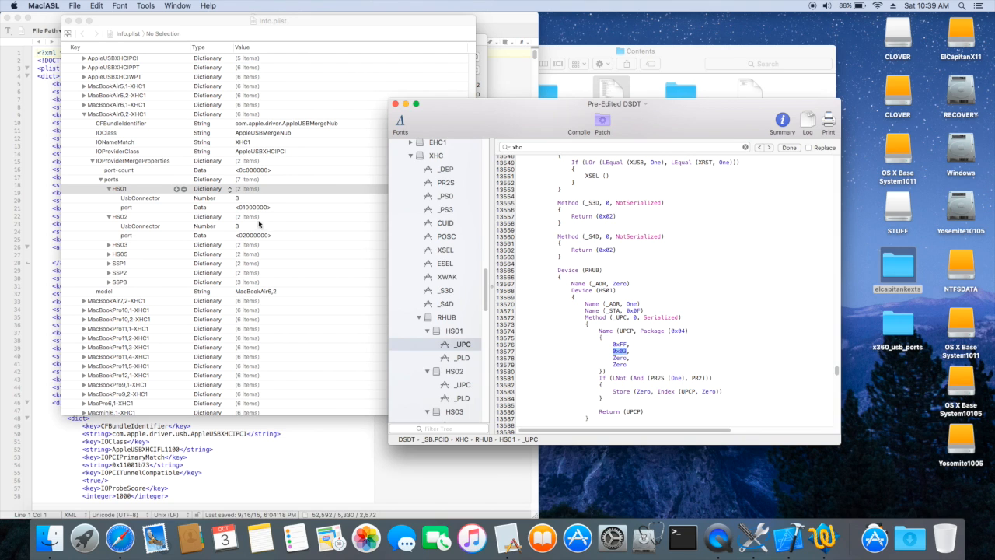
Examine the connector value in the HS02 device's _UPC package in the DSDT against the HS02 entry in Info.plist
click(150, 218)
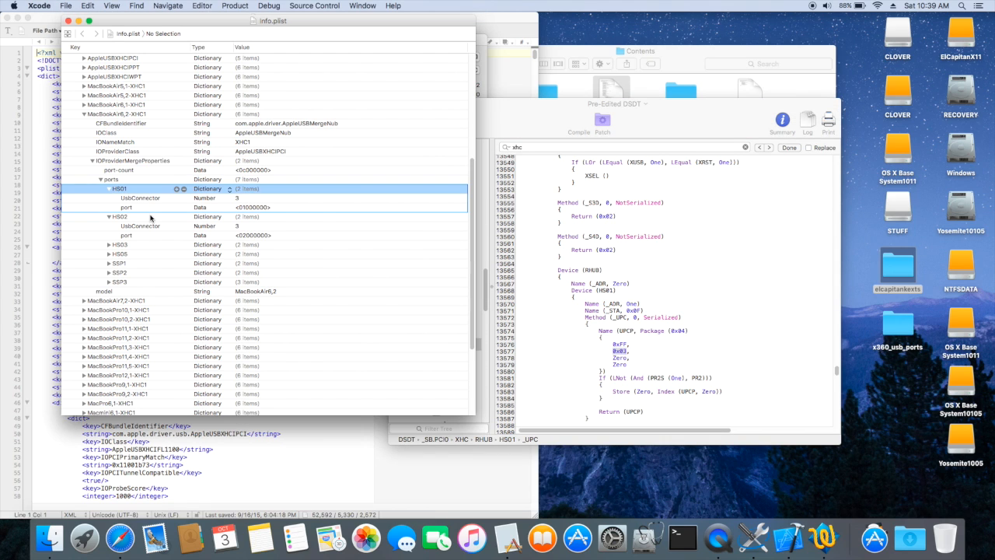
click(150, 219)
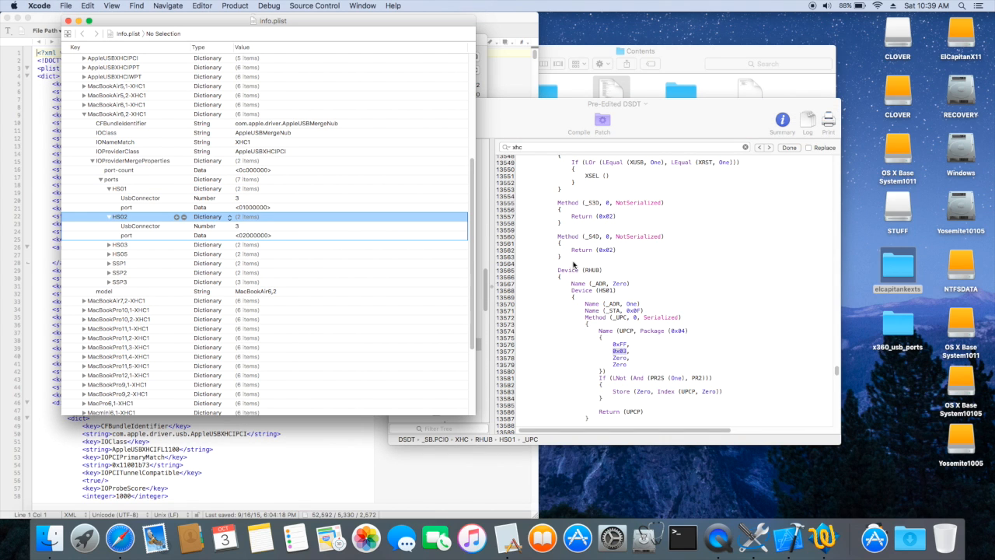
click(560, 128)
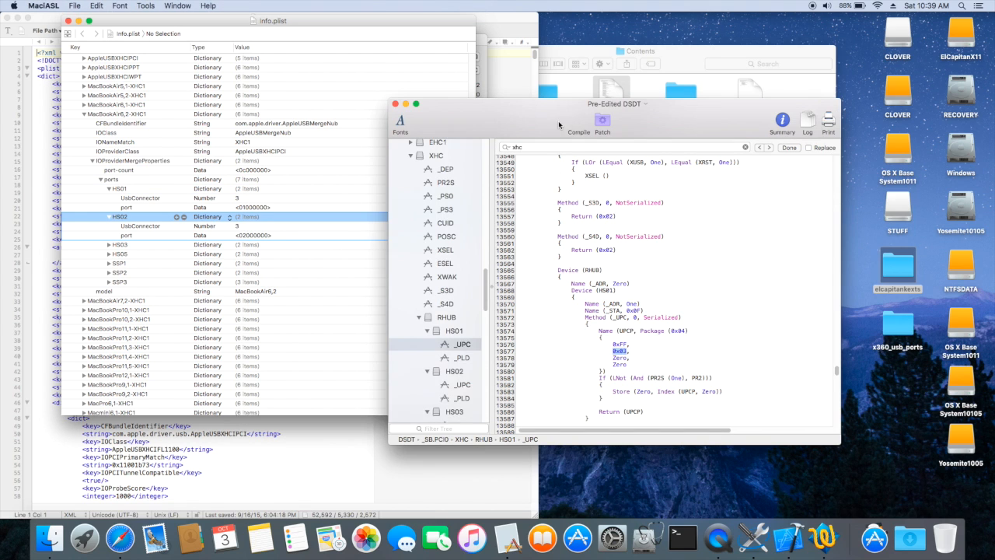
click(451, 373)
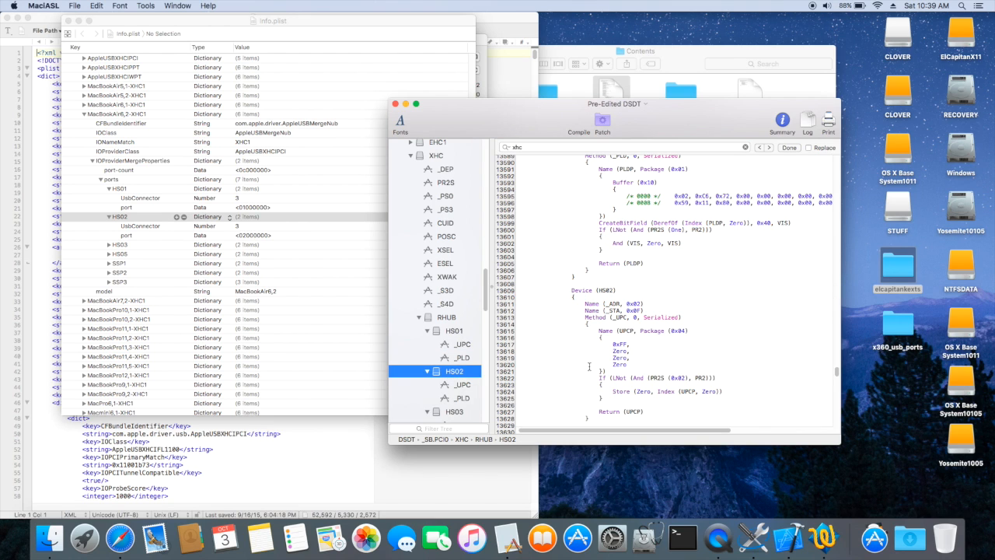
drag(613, 350, 632, 352)
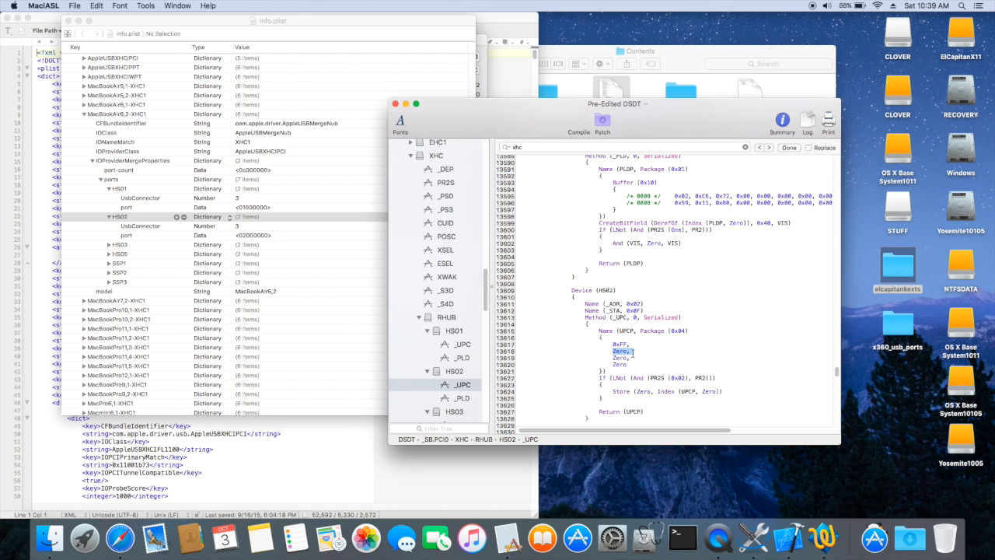
Set HS02's UsbConnector to 0 in the MacBookAir6,2-XHC1 ports dictionary of Info.plist
click(240, 227)
click(240, 226)
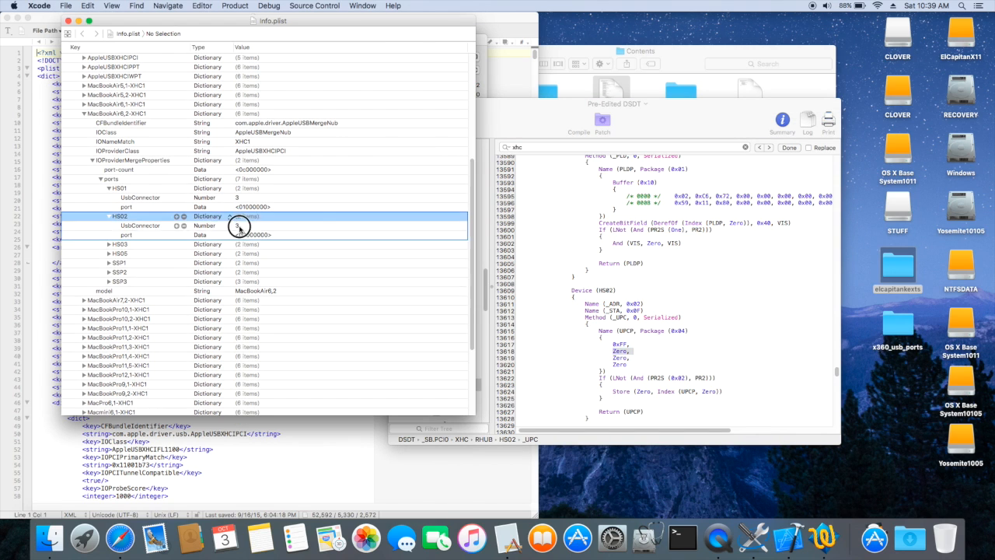
click(239, 226)
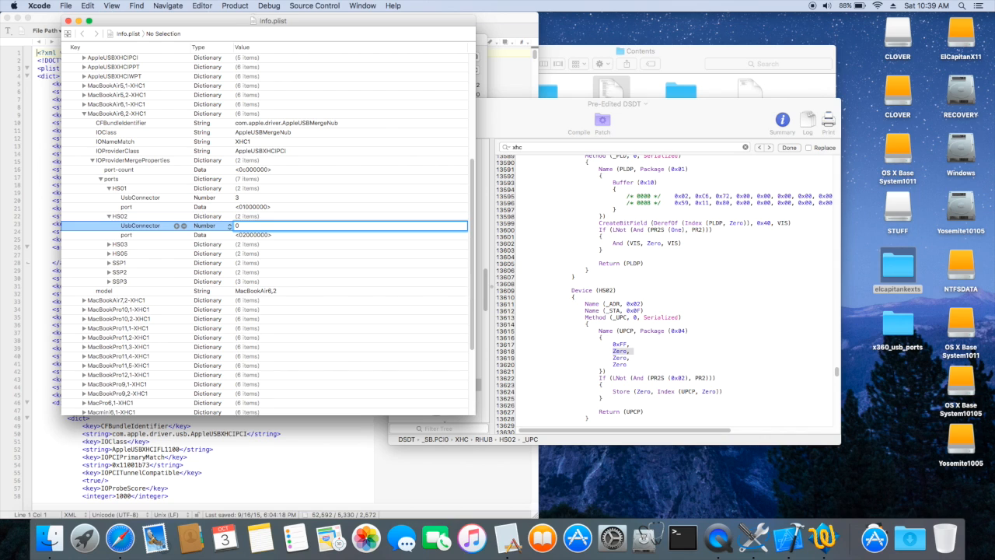
key(Return)
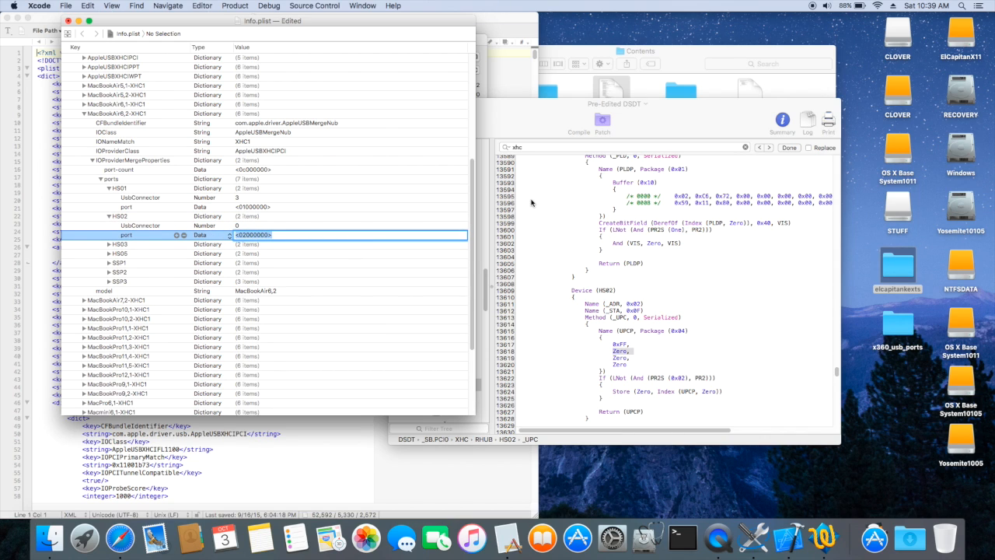
Expand the HS03 port in Info.plist and compare its UsbConnector with the HS03 device's _UPC package in the DSDT
click(118, 245)
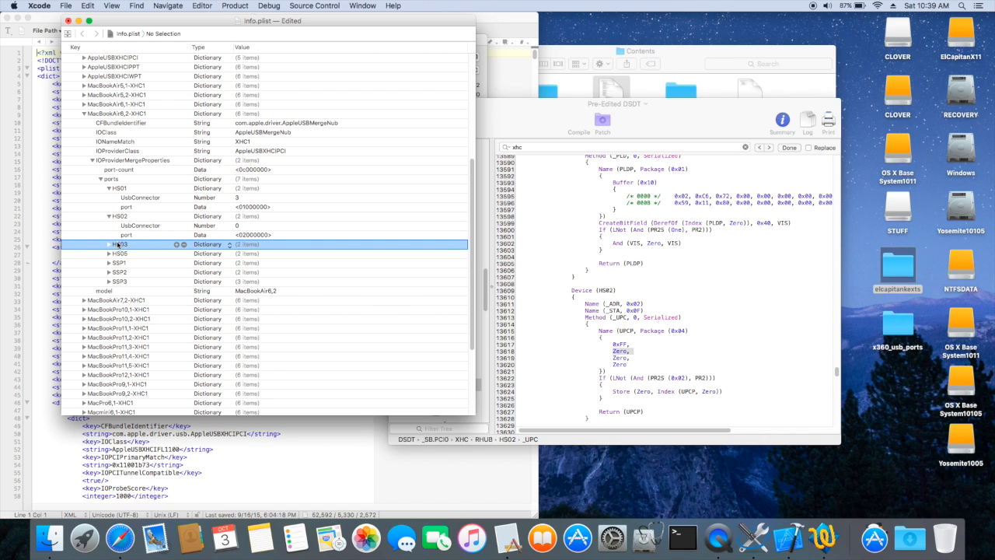
click(110, 244)
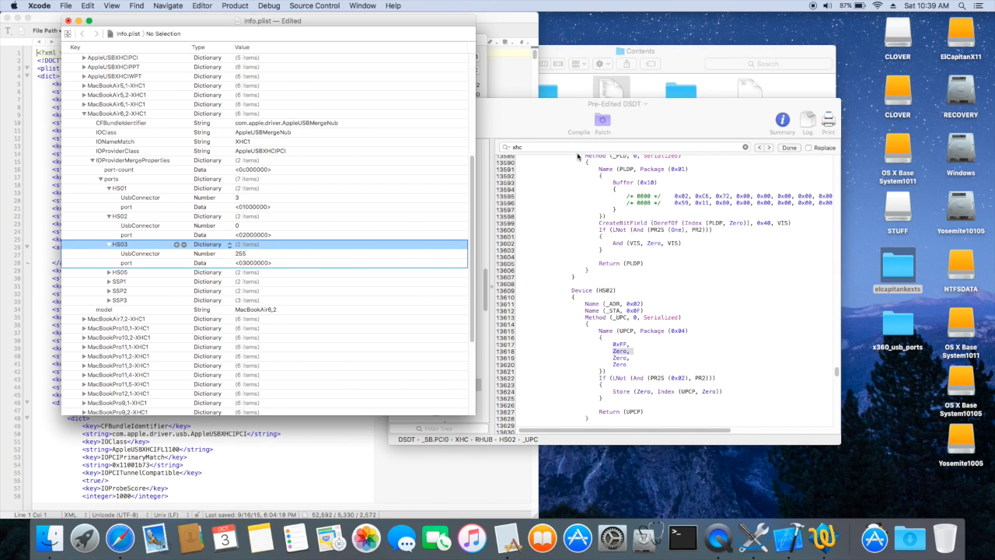
click(561, 125)
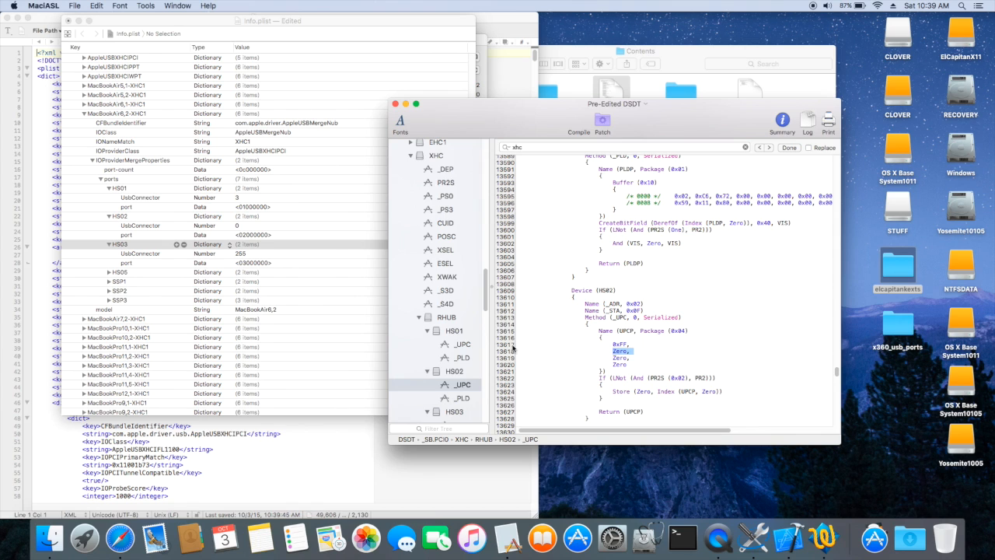
scroll(487, 304, down, 4)
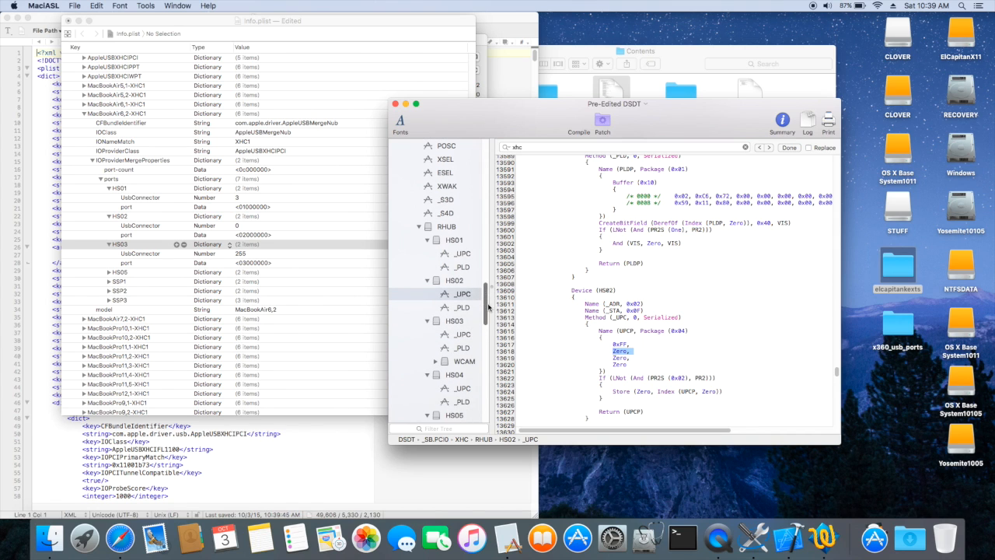
click(464, 321)
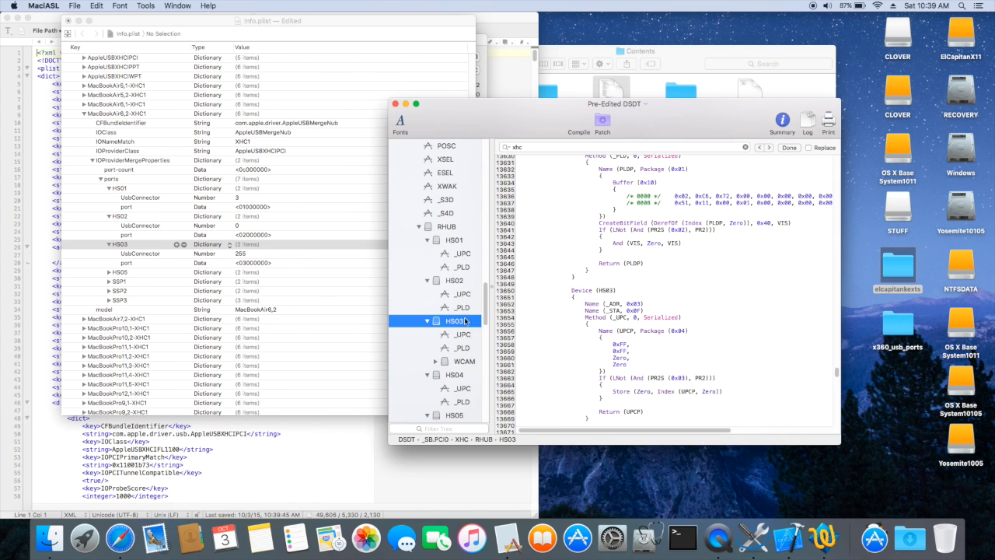
triple_click(602, 359)
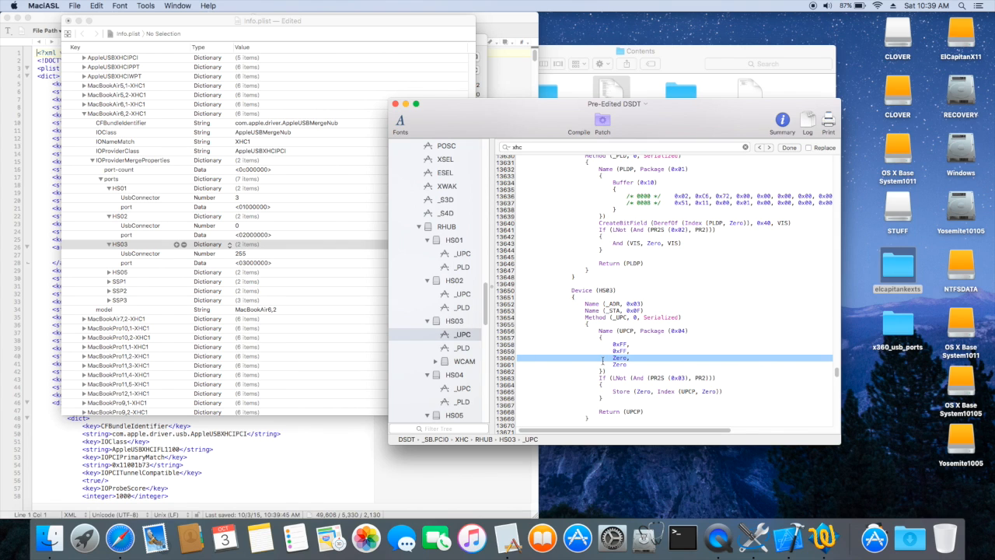
Check the HS04 device in the DSDT, then duplicate the HS03 port entry in Info.plist and rename the copy HS04
click(455, 378)
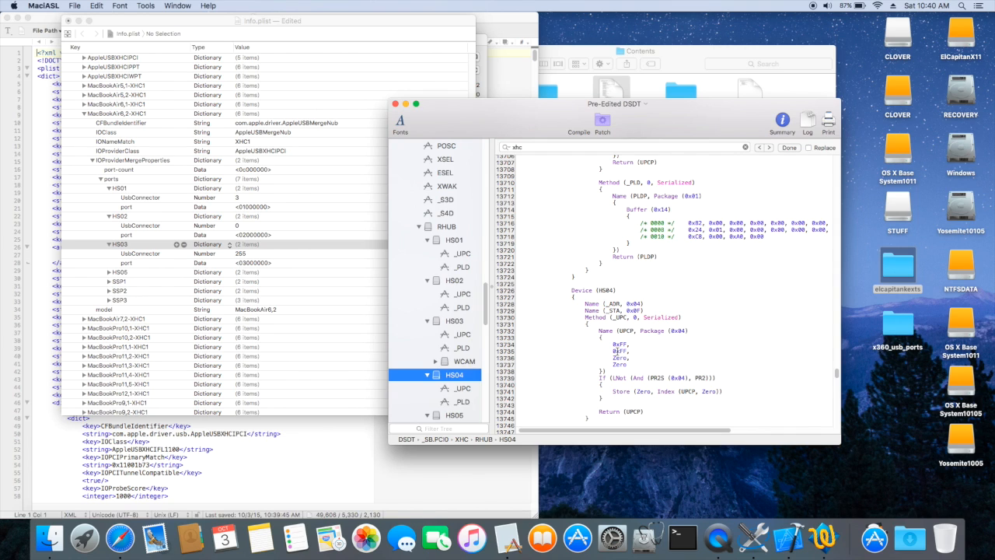
click(134, 246)
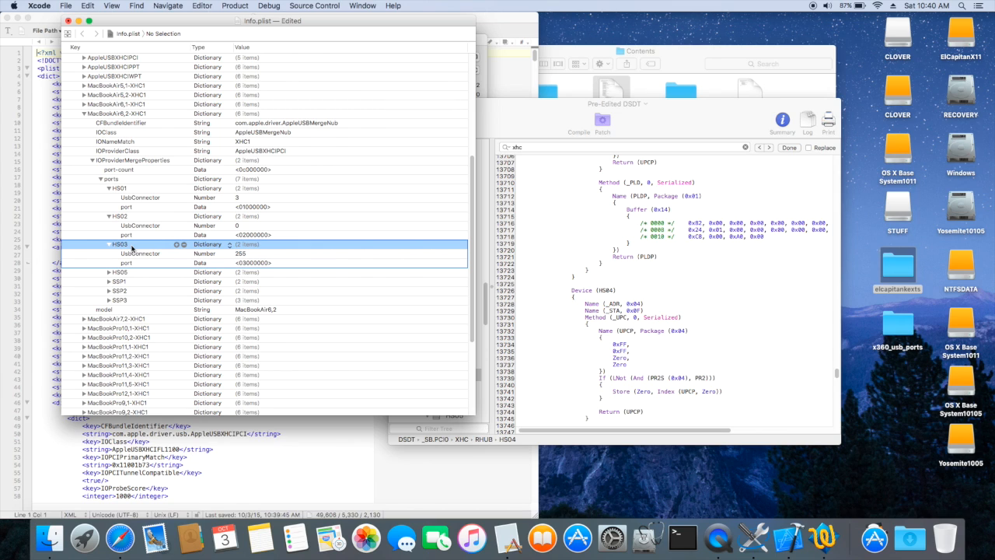
click(109, 245)
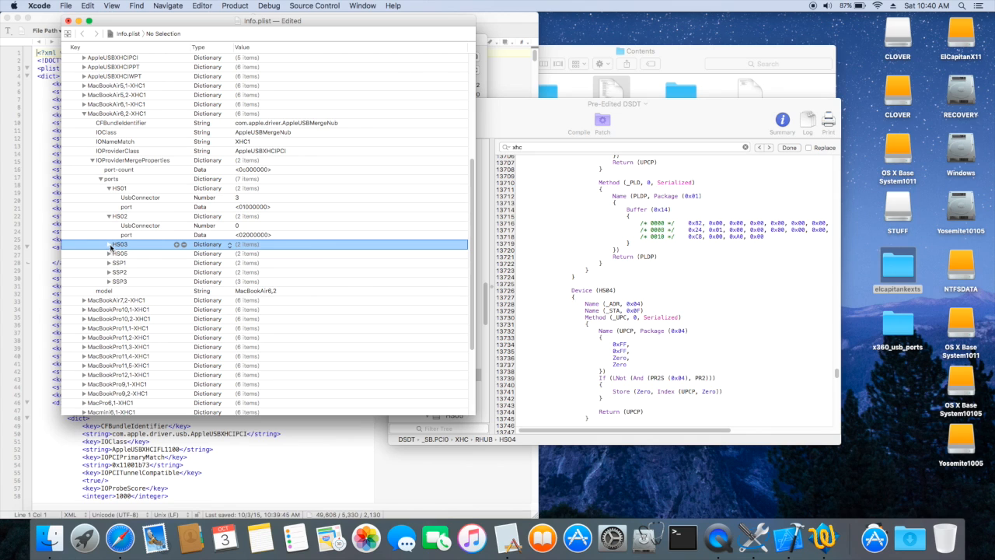
key(super+d)
click(133, 254)
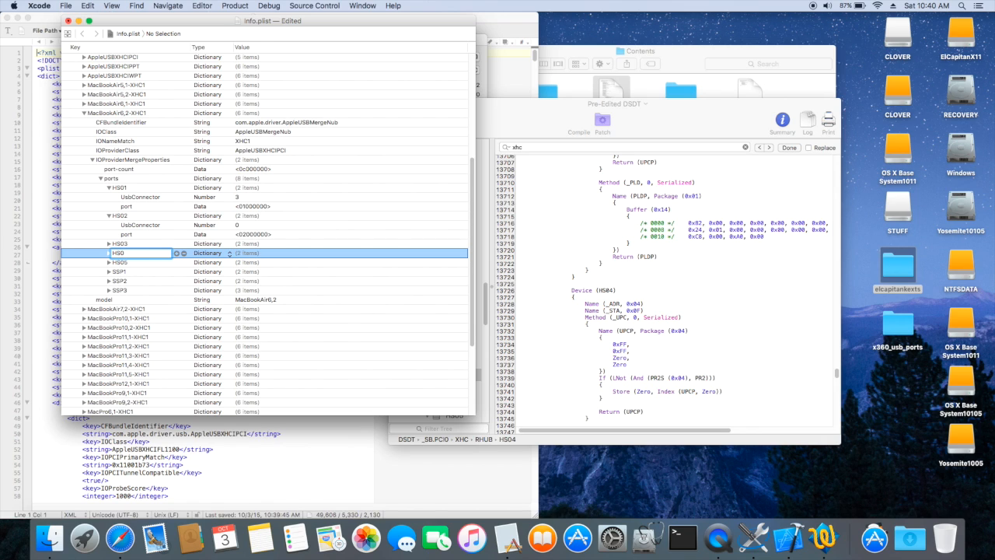
click(228, 253)
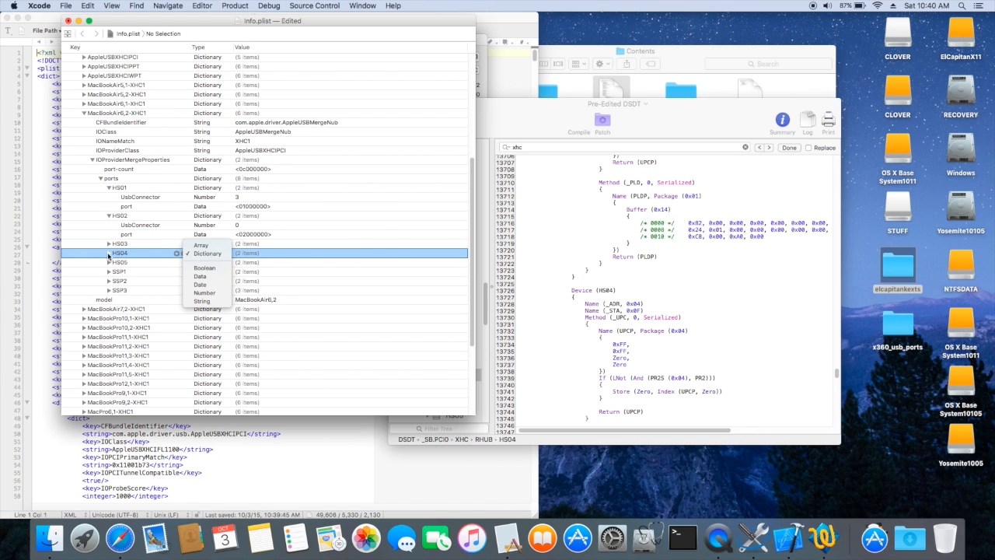
click(109, 256)
Expand the HS04 entry in Info.plist and set its port data to <04000000>
click(110, 255)
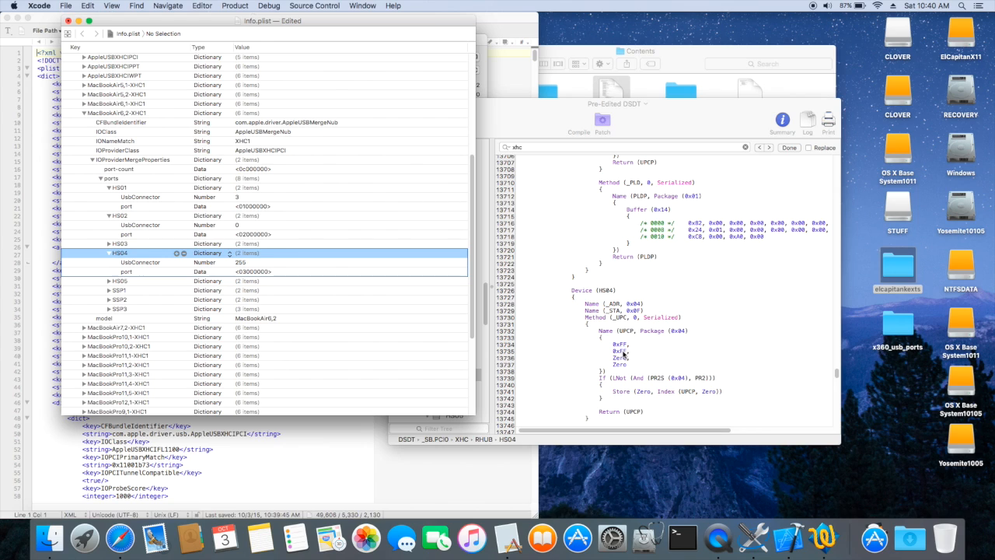
click(246, 272)
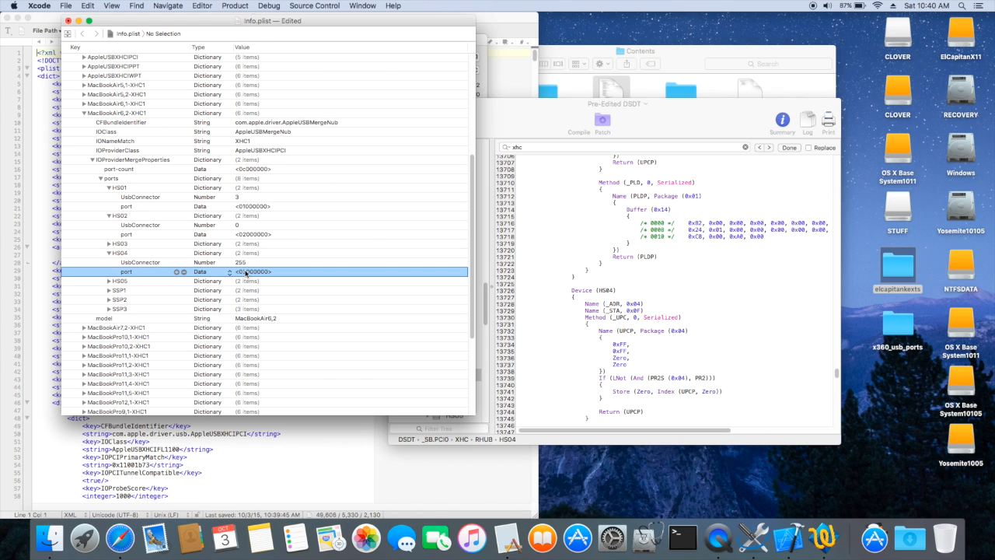
click(247, 272)
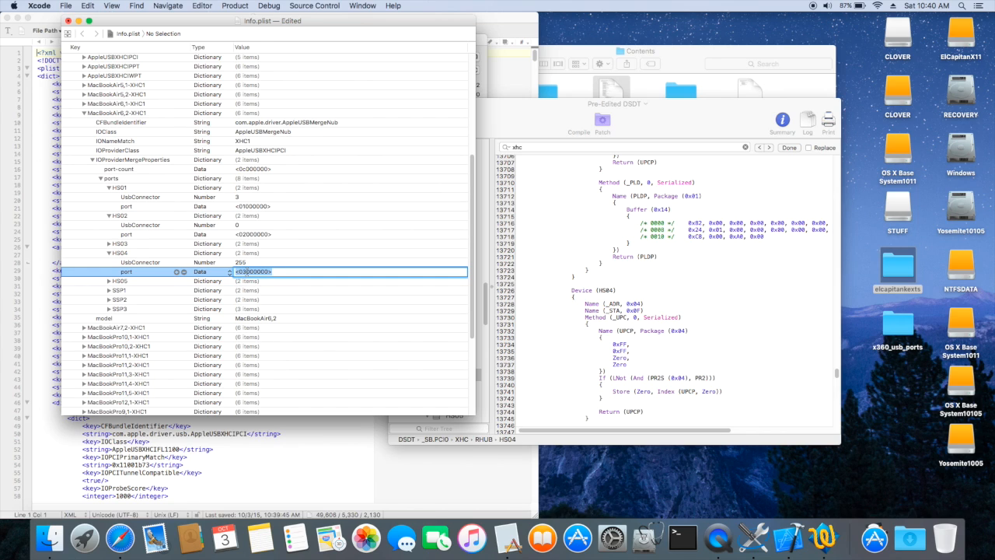
key(BackSpace)
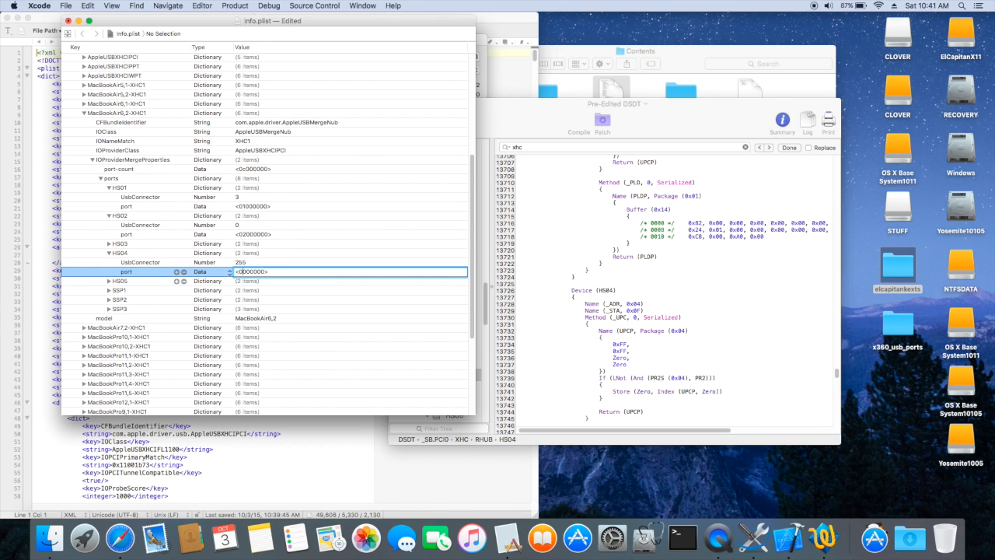
key(Return)
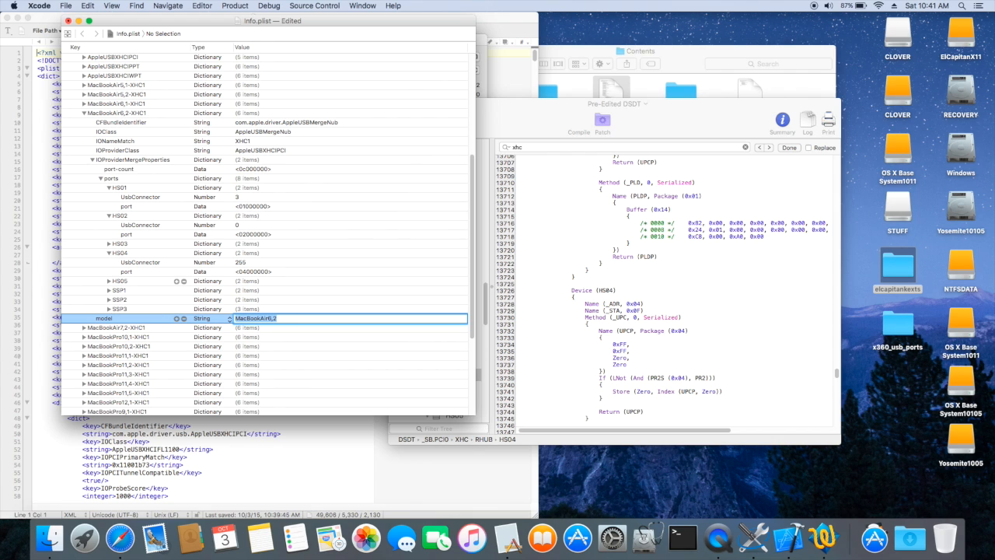
Expand the HS05 port in Info.plist and compare its UsbConnector with the HS05 device's _UPC package in the DSDT
key(BackSpace)
click(108, 281)
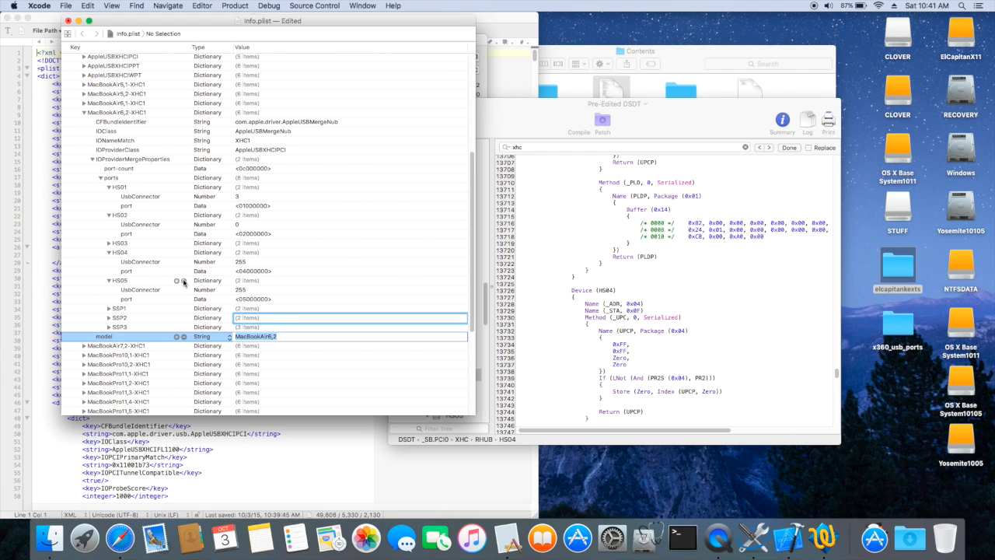
click(543, 131)
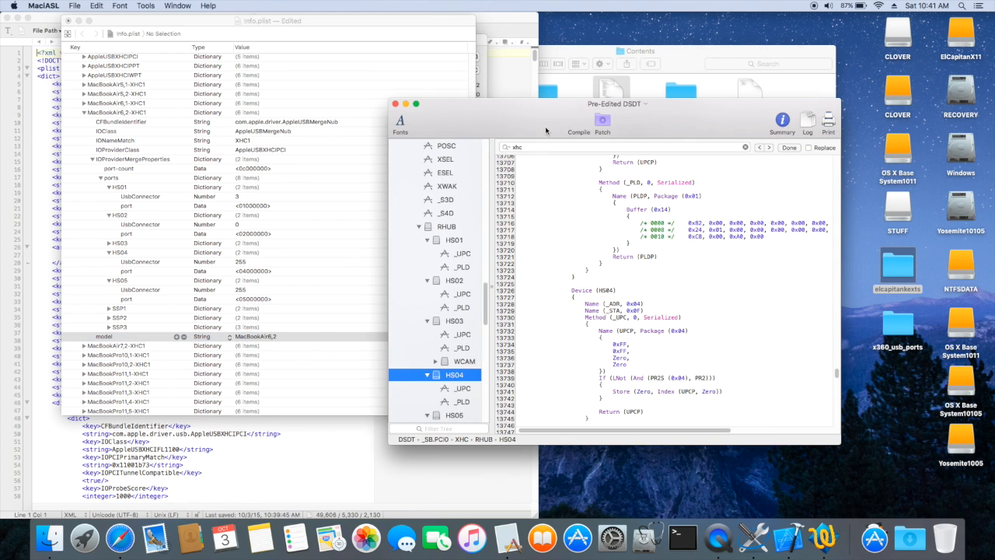
click(460, 417)
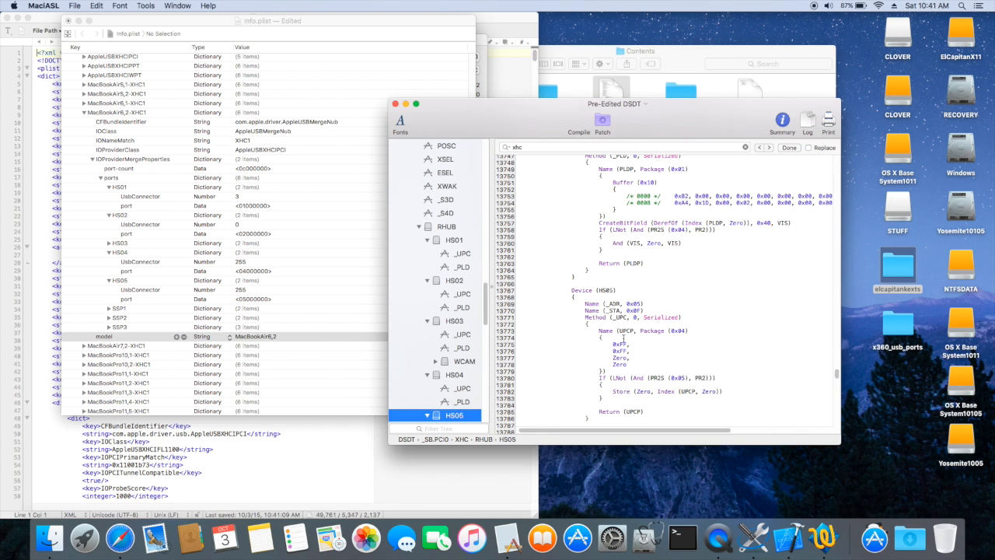
drag(613, 351, 635, 351)
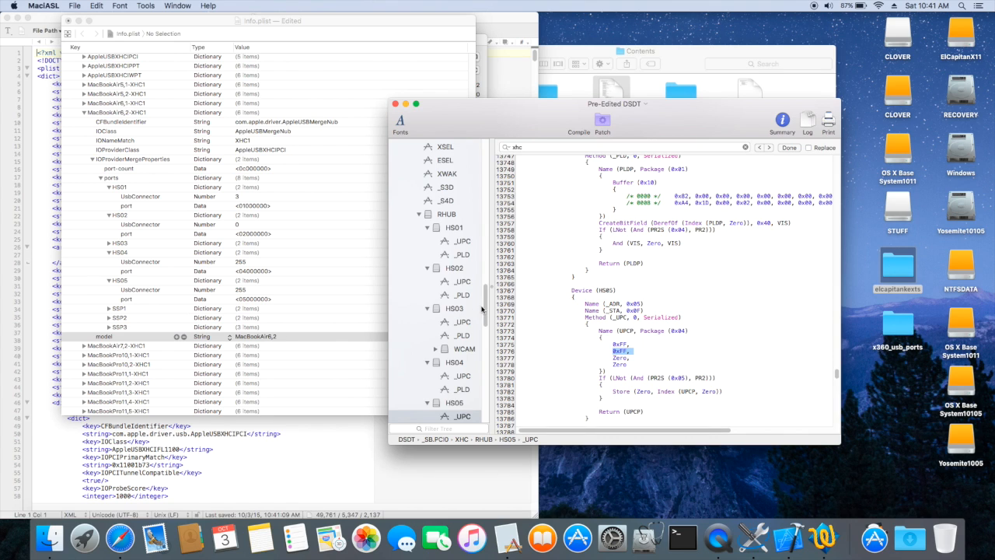
Examine the connector type in the HS06 device's _UPC package in the DSDT
drag(484, 308, 484, 333)
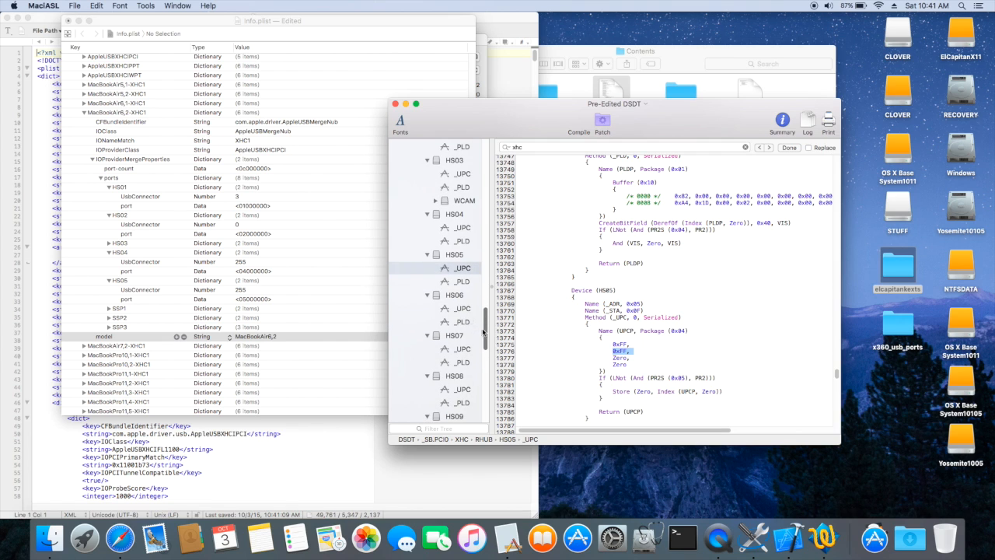
click(457, 302)
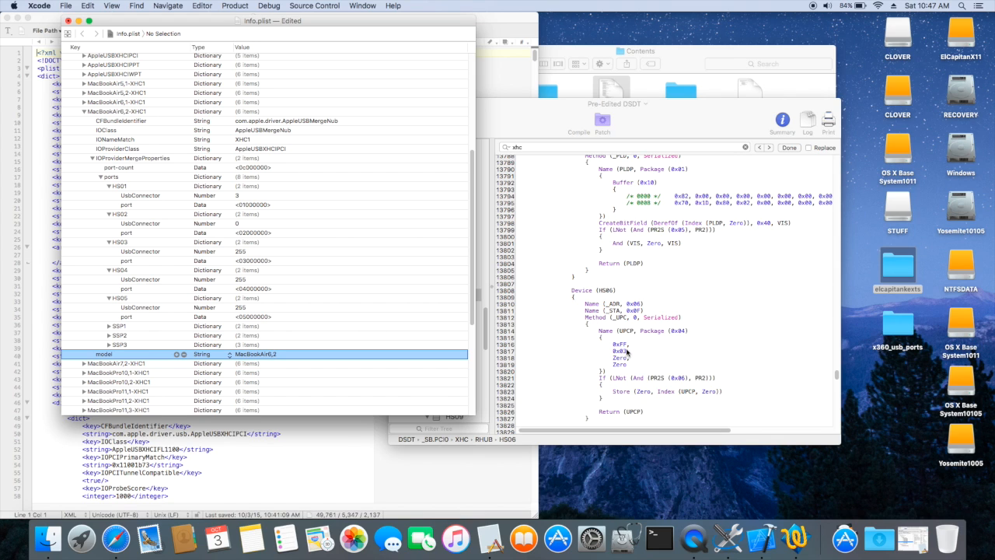
click(622, 352)
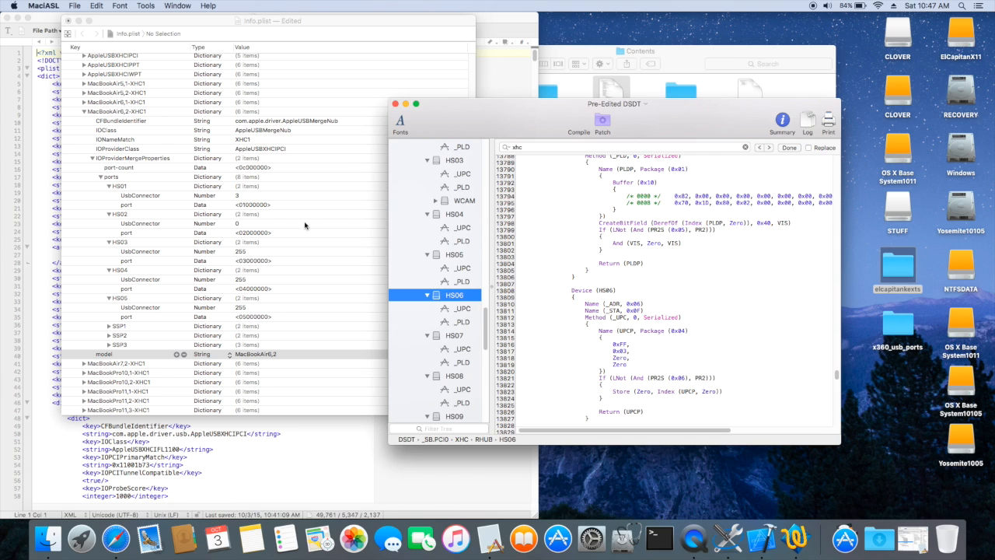
Copy the HS01 port entry in Info.plist, paste it after HS05 and rename the copy HS06
click(138, 189)
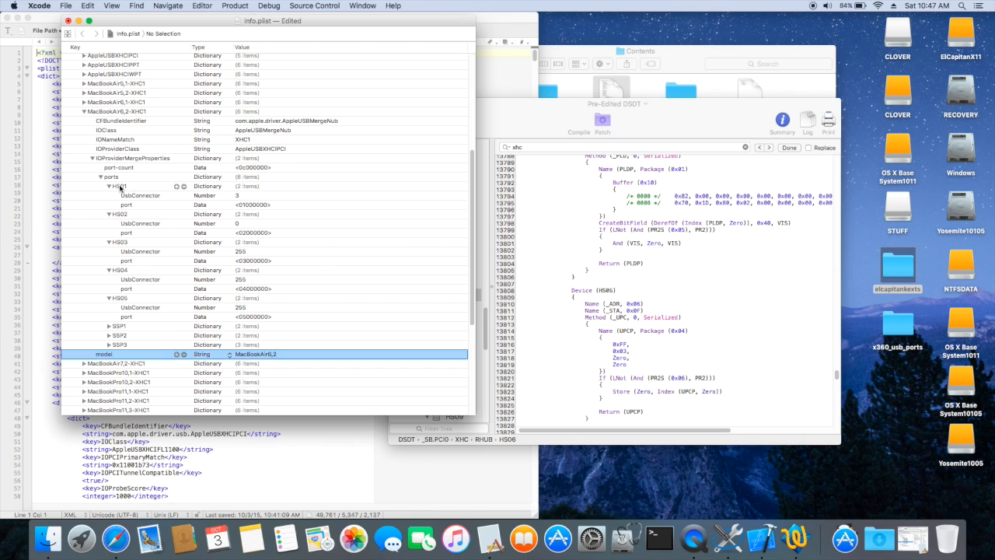
click(120, 188)
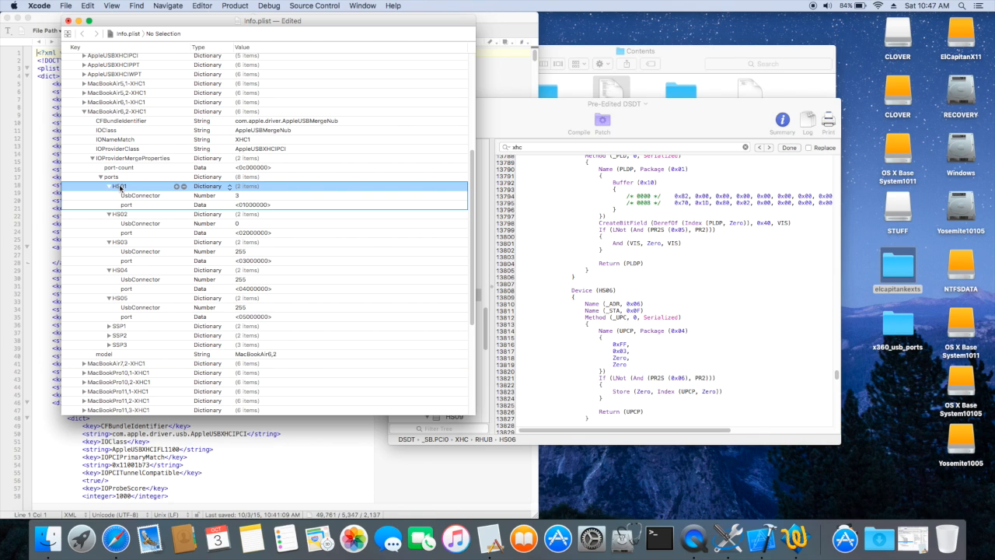
scroll(118, 299, down, 1)
click(121, 294)
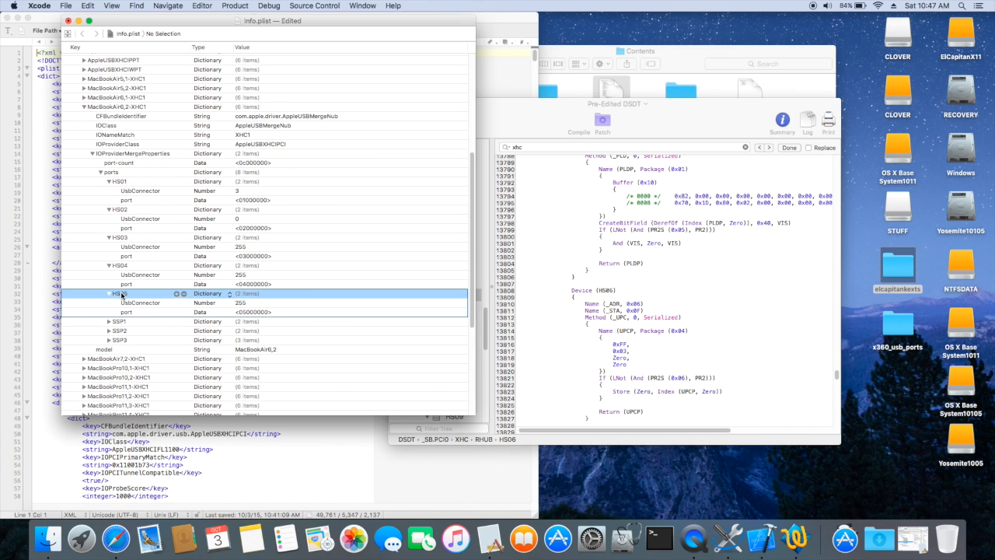
key(super+v)
key(super+z)
key(super+v)
click(134, 301)
key(Return)
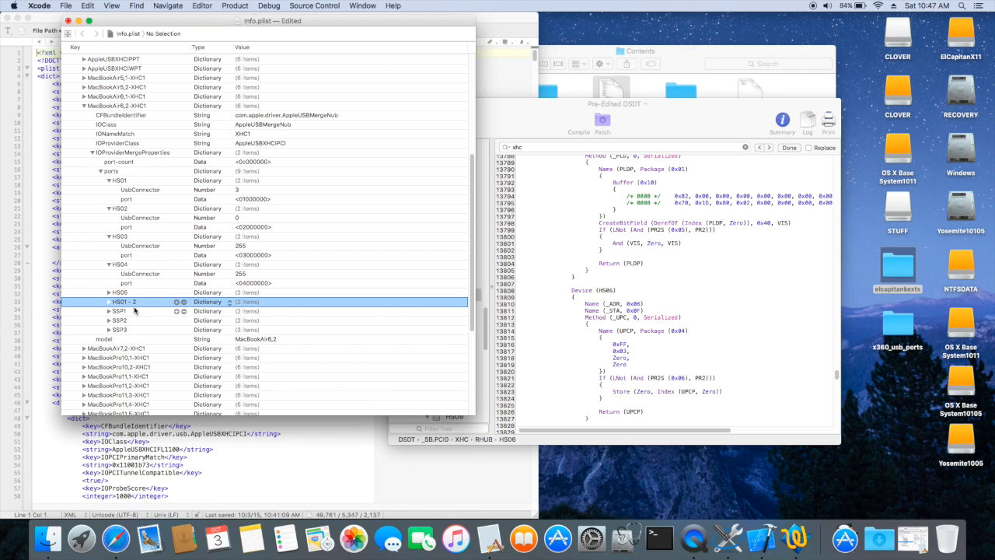
click(135, 303)
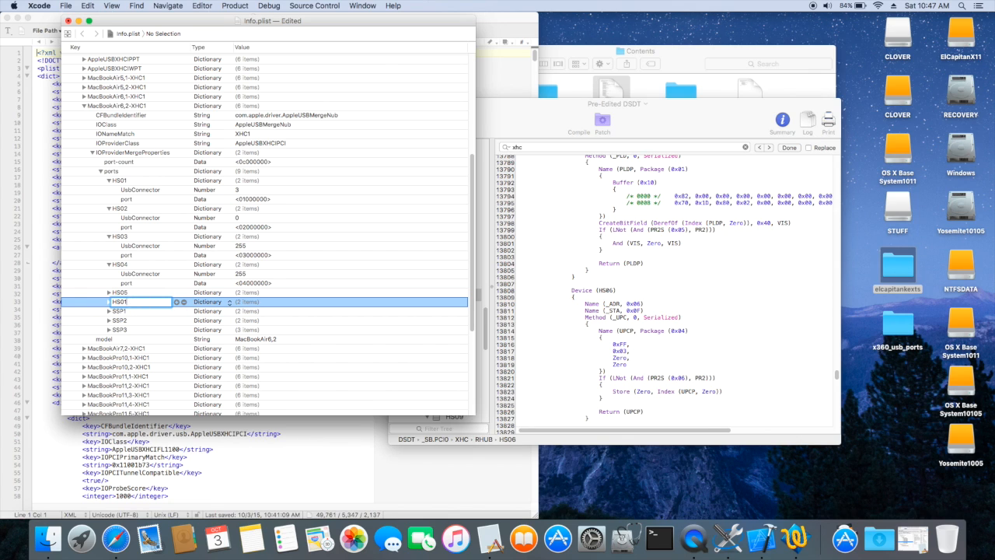
key(Return)
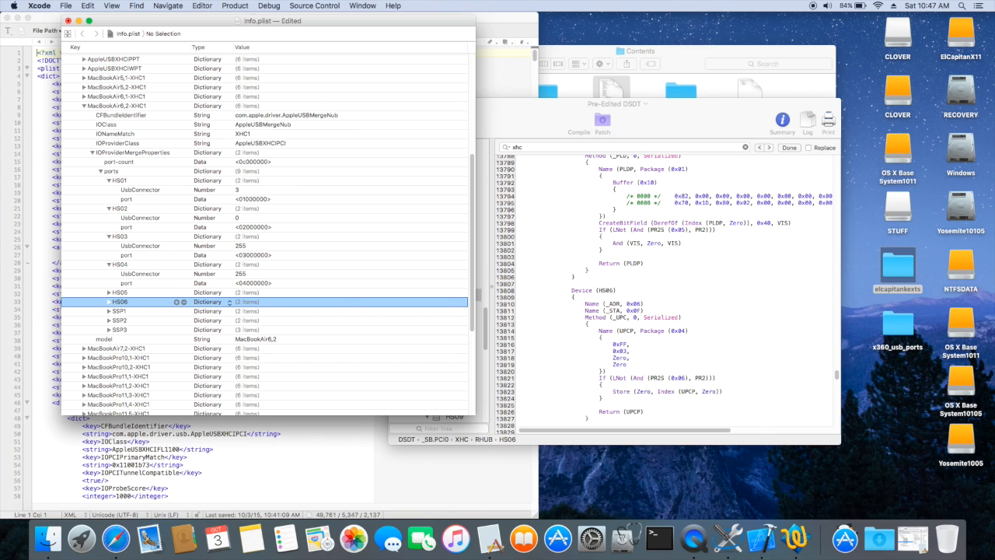
Expand the HS06 entry in Info.plist and set its port data to <06000000>
click(109, 302)
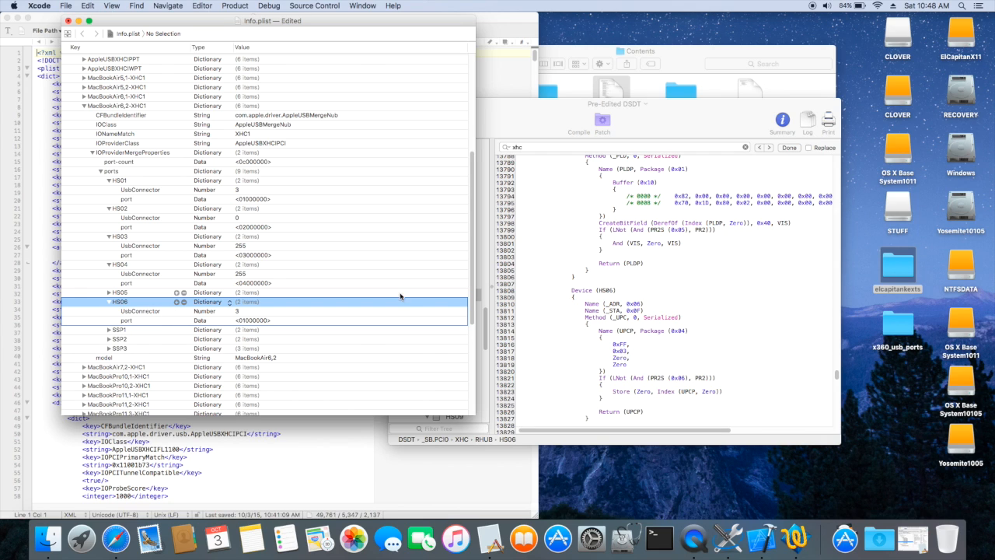
click(250, 320)
click(250, 320)
click(243, 320)
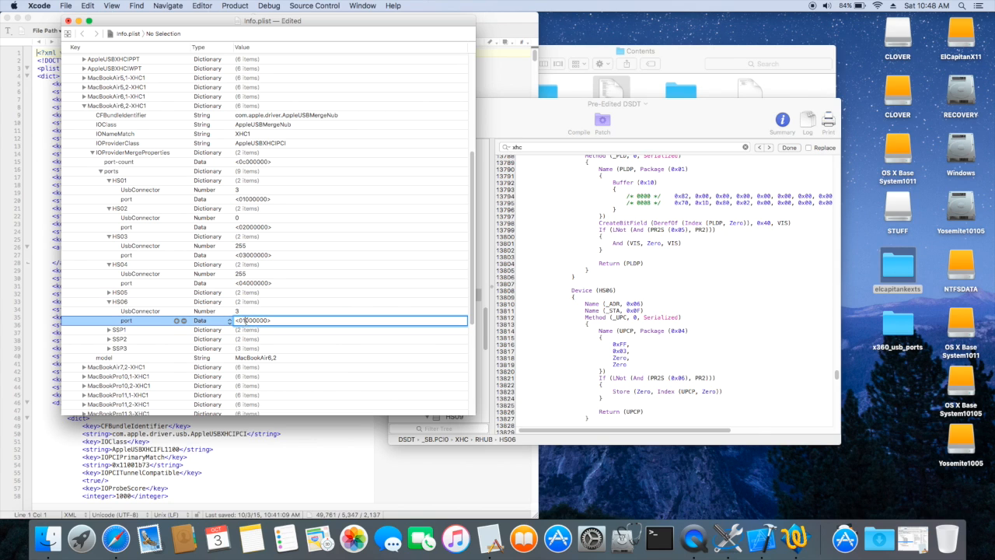
key(BackSpace)
key(Return)
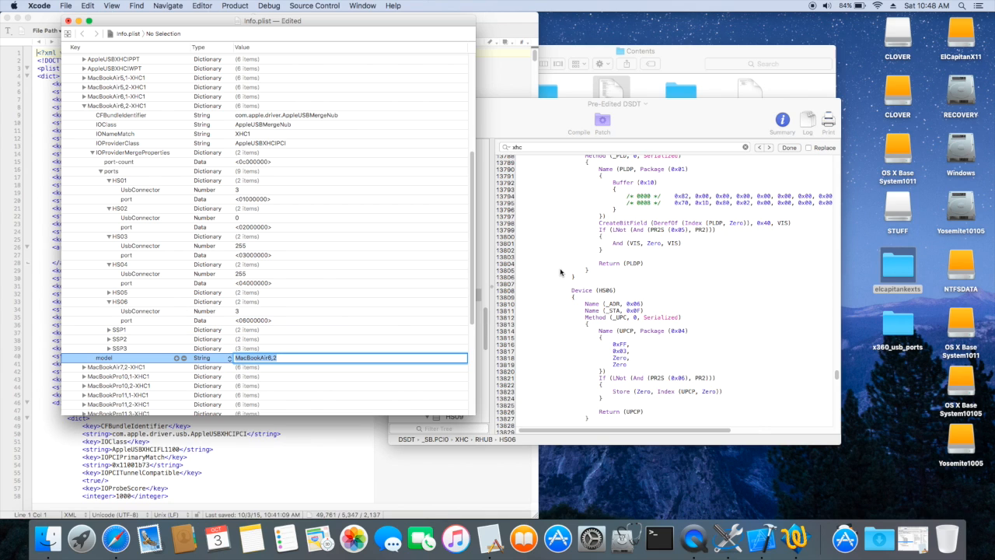
Check the DSDT's HS devices through HS09, then duplicate the HS06 port entry three times in Info.plist and rename the first copy HS07
click(544, 128)
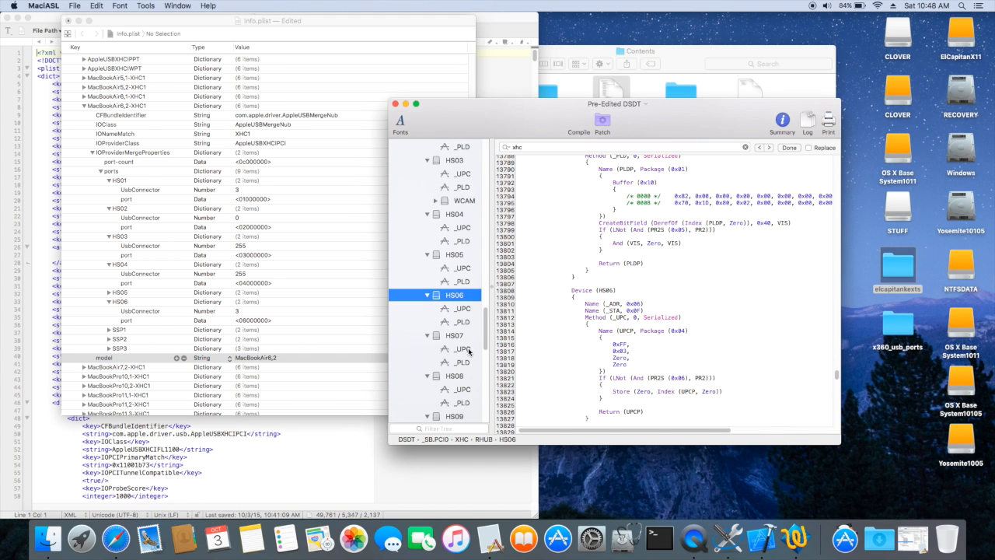
drag(482, 337, 484, 358)
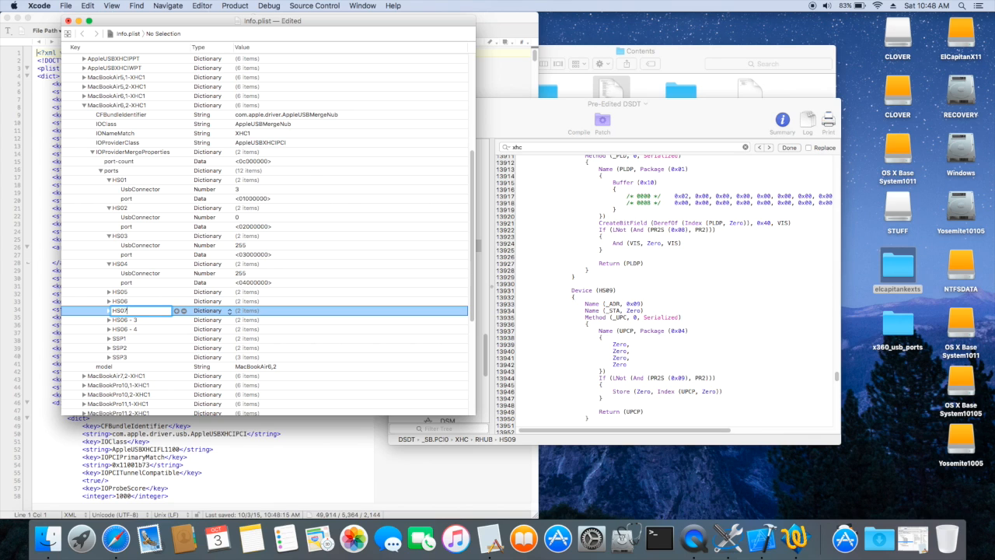
key(Return)
Expand the HS07 entry and set its UsbConnector to 0 and its port data to <07000000>
click(109, 309)
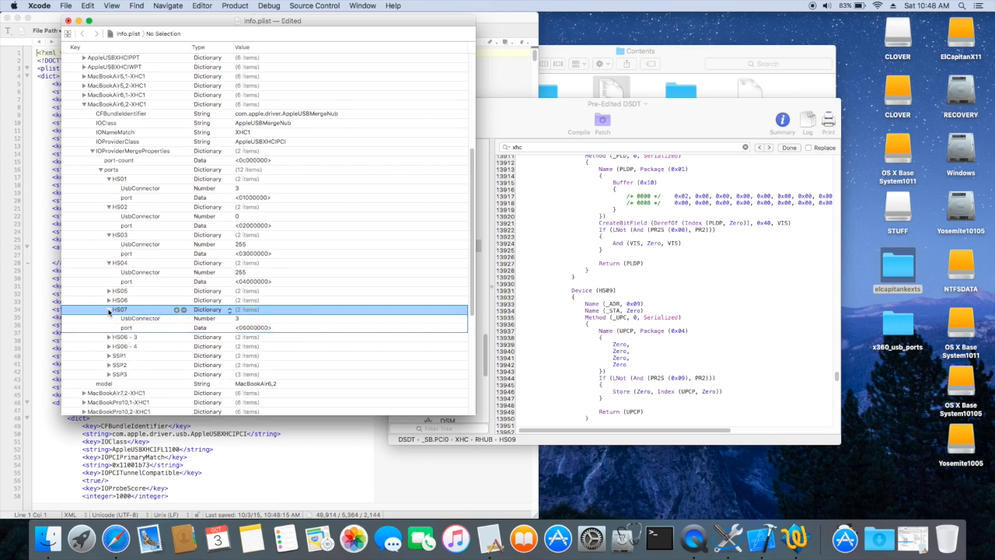
click(241, 320)
click(240, 320)
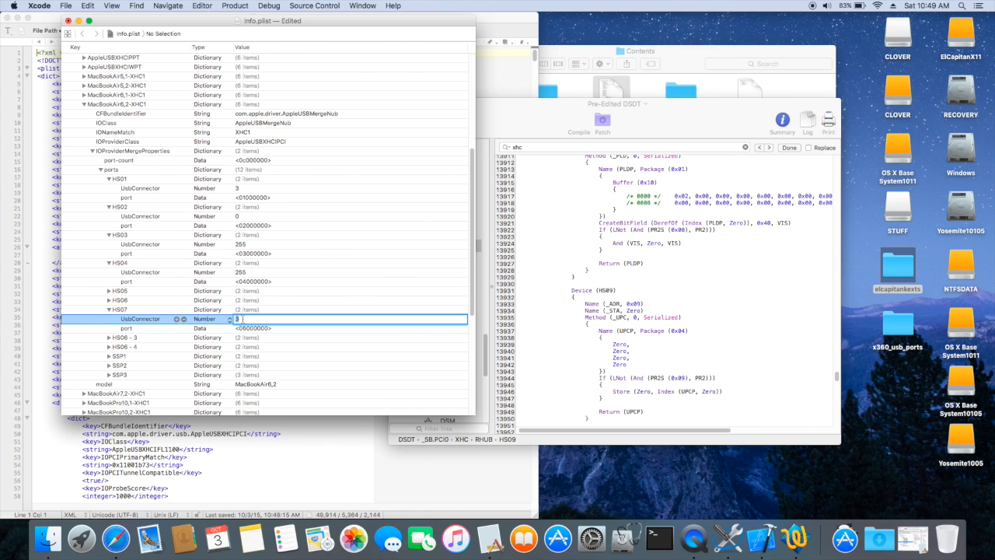
text(0)
click(246, 328)
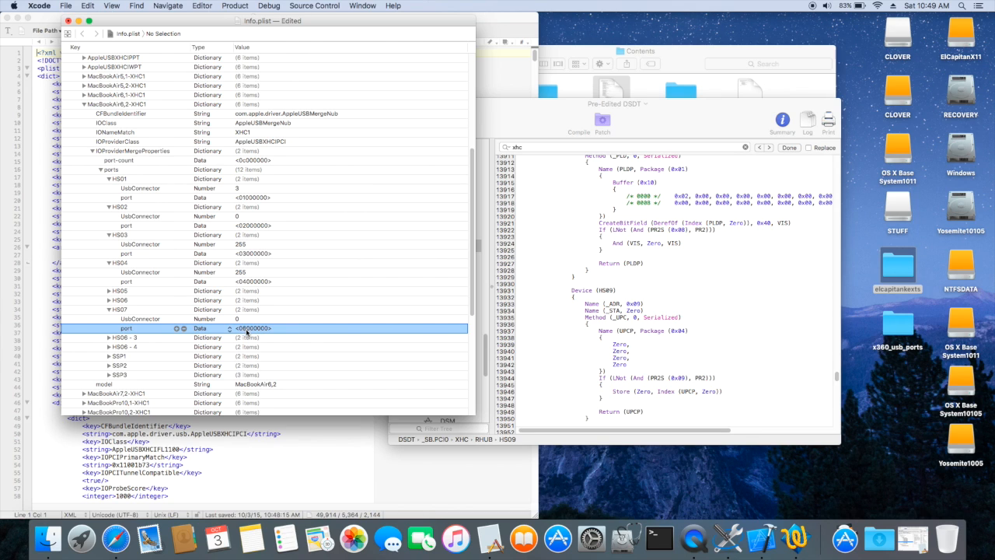
click(247, 328)
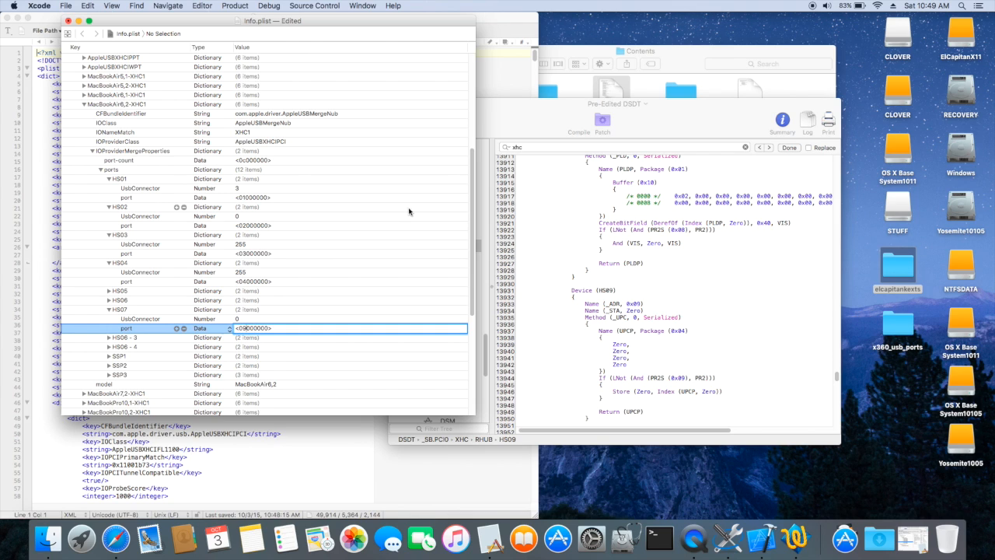
key(BackSpace)
text(7)
key(Return)
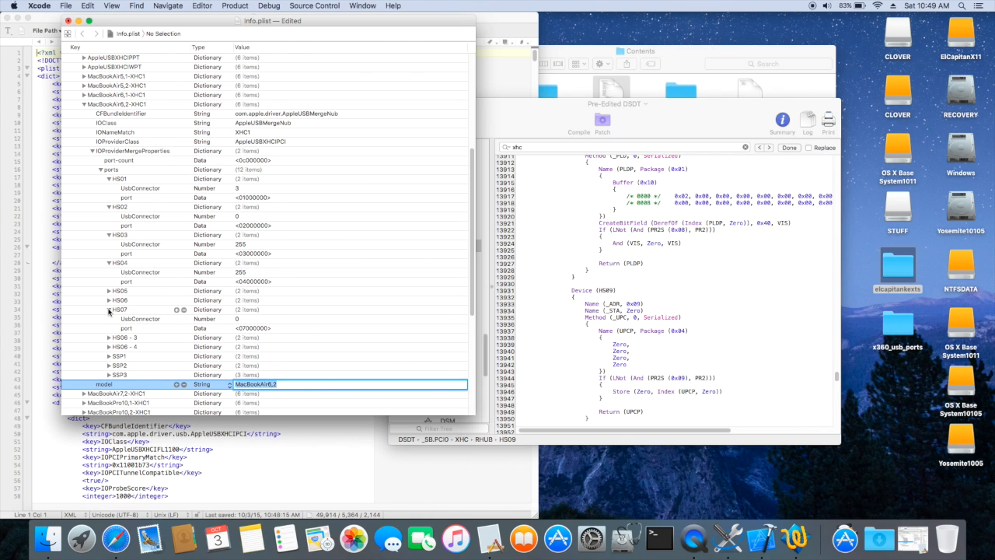
Replace the two leftover HS06 copies in the ports dictionary with two duplicates of the HS07 entry
click(184, 338)
click(184, 338)
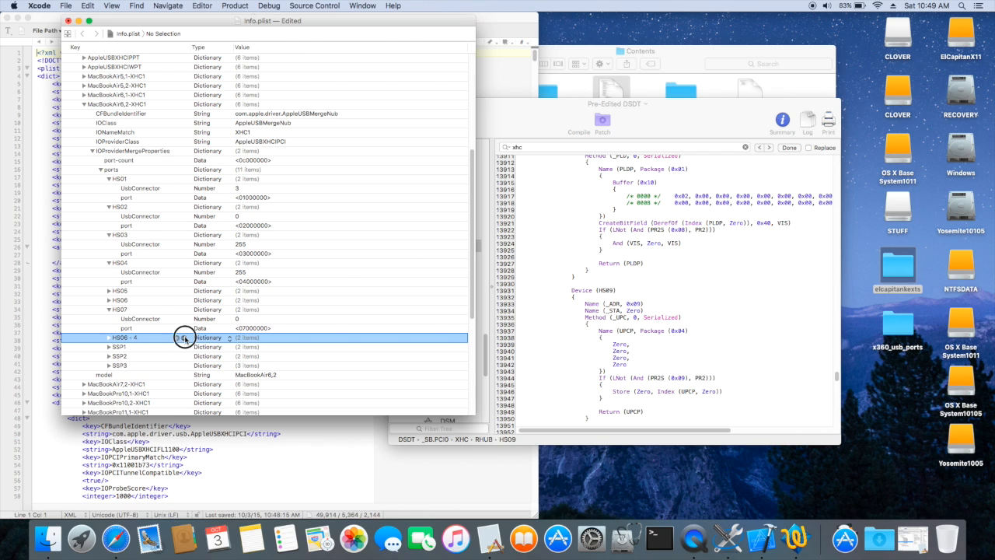
click(109, 310)
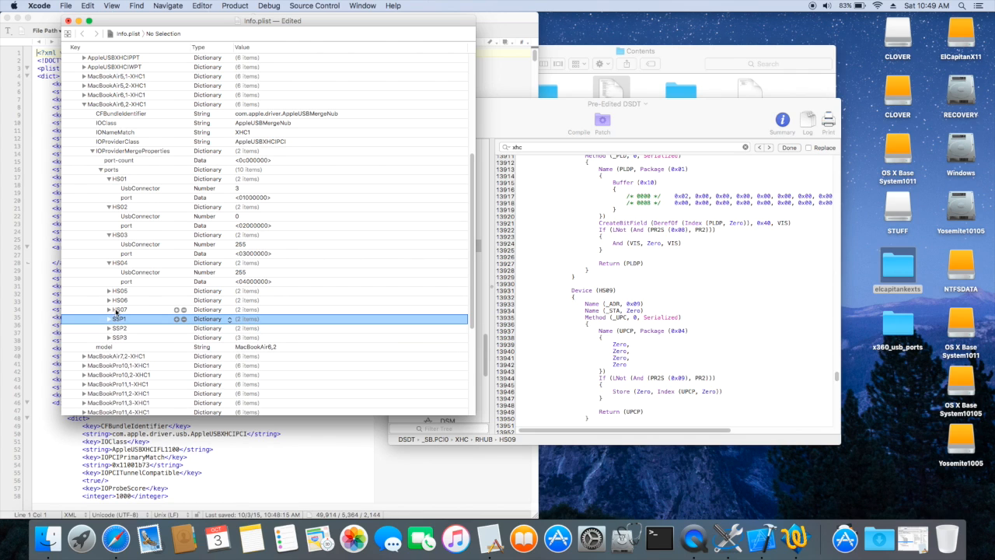
click(116, 311)
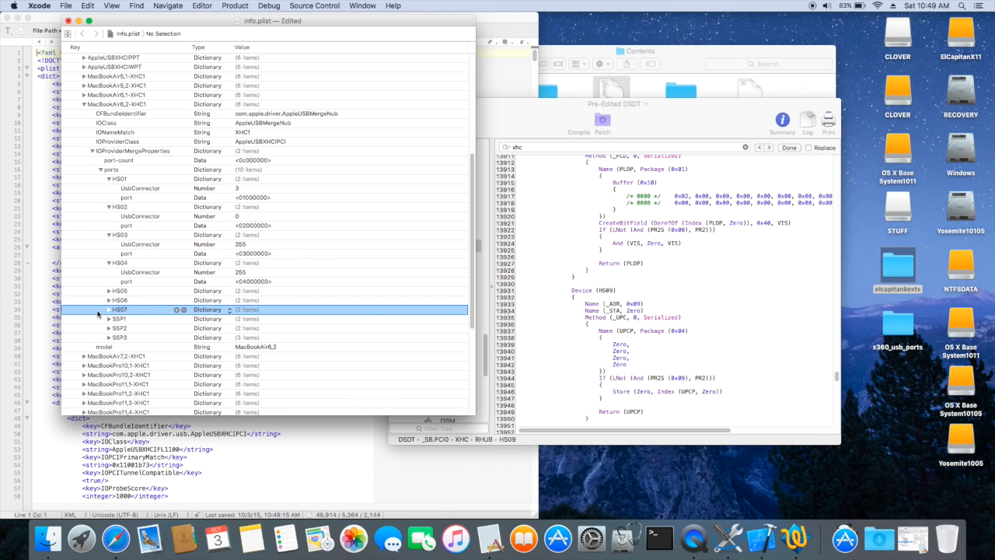
key(super+v)
key(super+v)
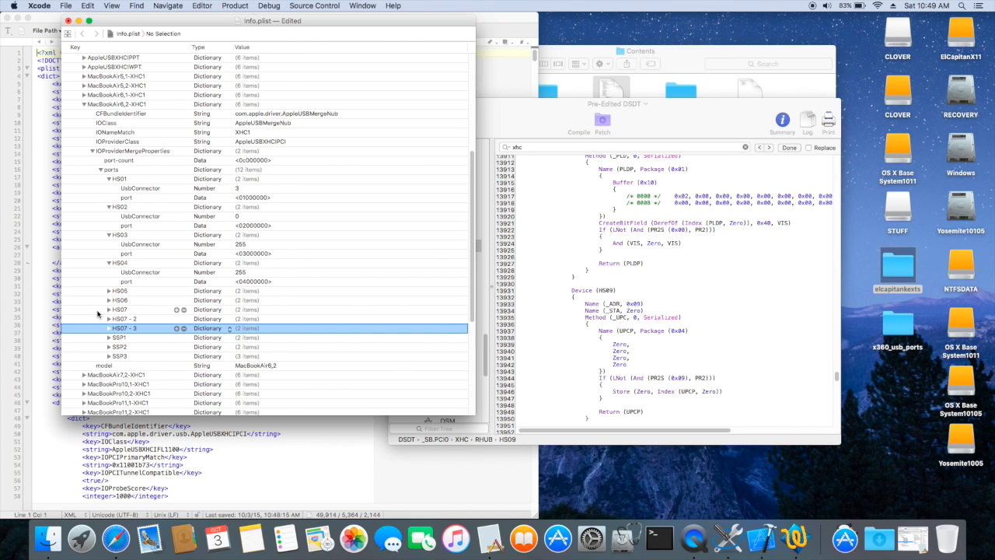
Rename the first HS07 copy HS08 and set its port data to <08000000>
click(143, 320)
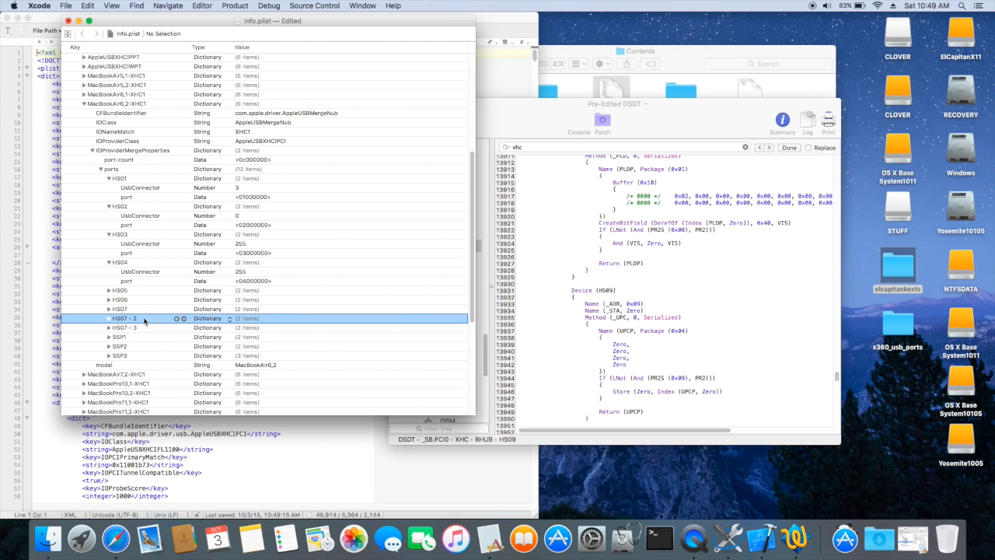
click(133, 320)
click(144, 319)
key(Return)
click(109, 319)
double_click(246, 338)
text(<08000000>)
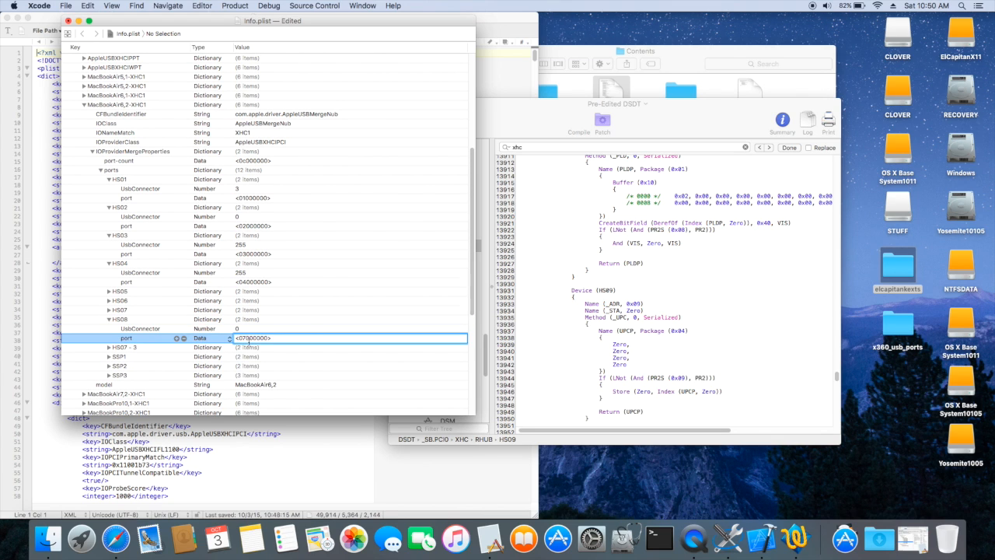
key(Tab)
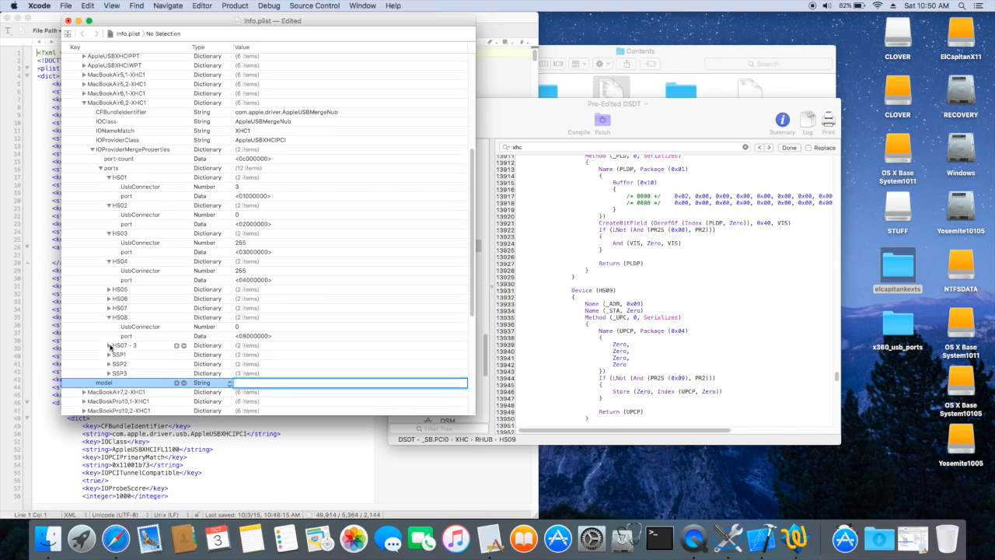
Rename the remaining HS07 copy HS09 and set its port data to <09000000>
click(110, 347)
click(134, 346)
key(BackSpace)
key(BackSpace)
key(BackSpace)
key(BackSpace)
key(BackSpace)
text(9)
key(Return)
double_click(247, 363)
text(<09000000>)
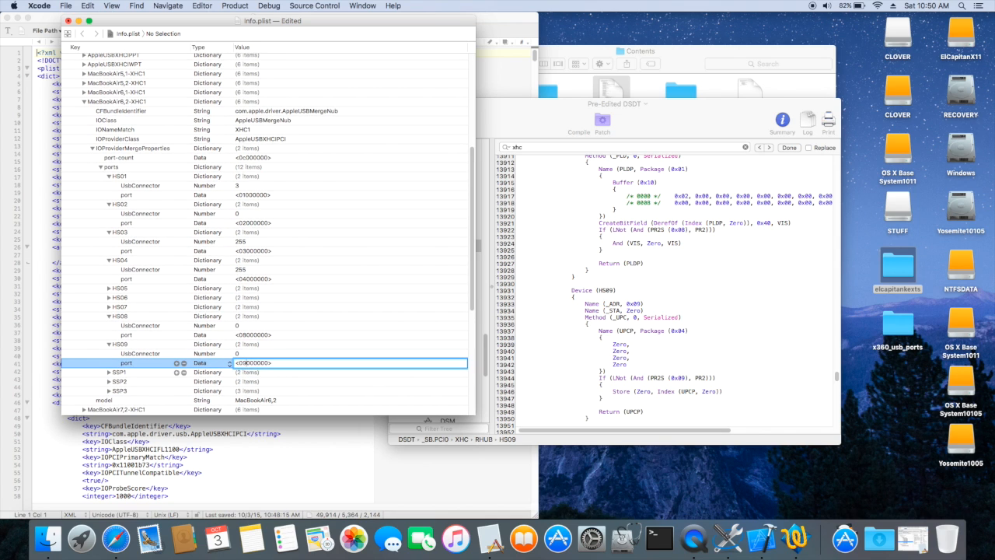
key(Tab)
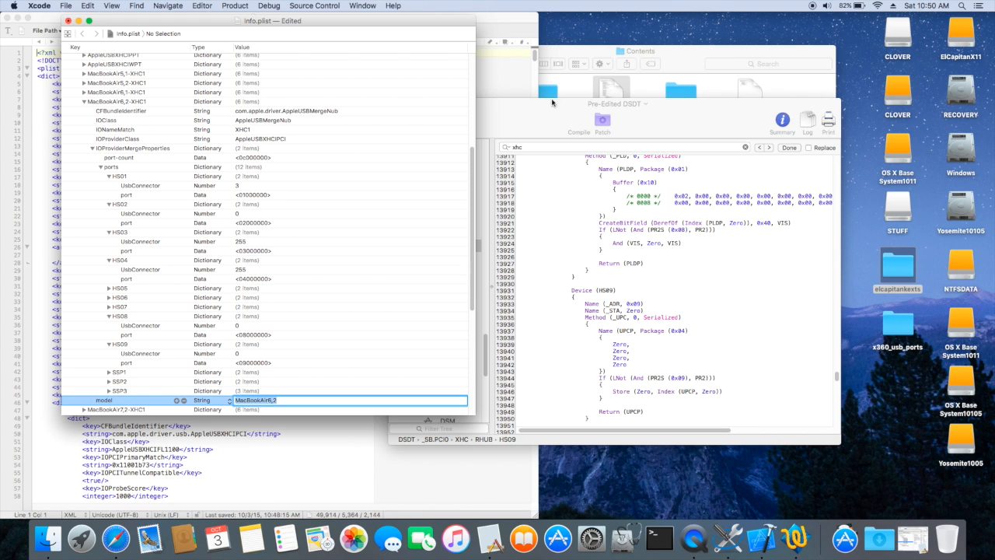
Examine the SSP1 device's _ADR method and _UPC package in the DSDT
click(547, 116)
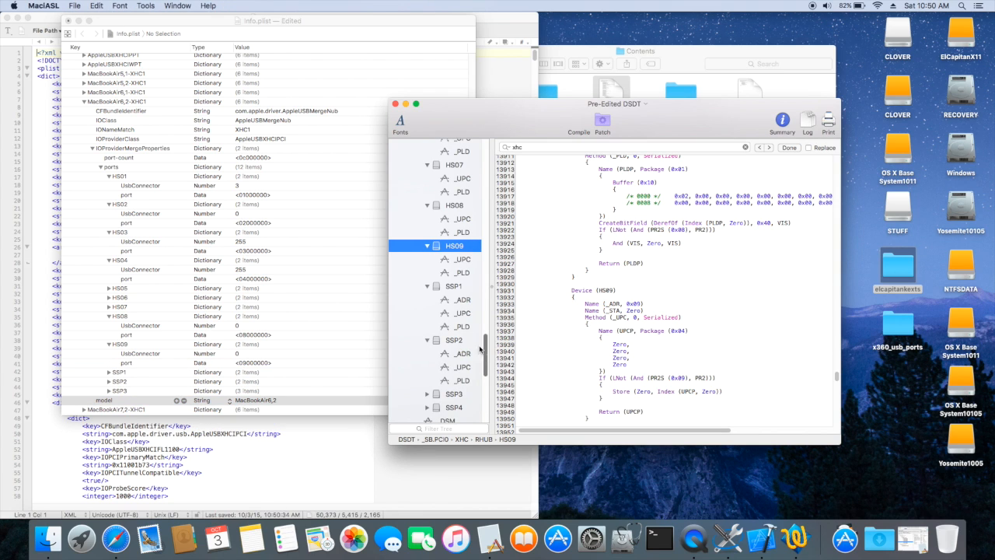
click(455, 287)
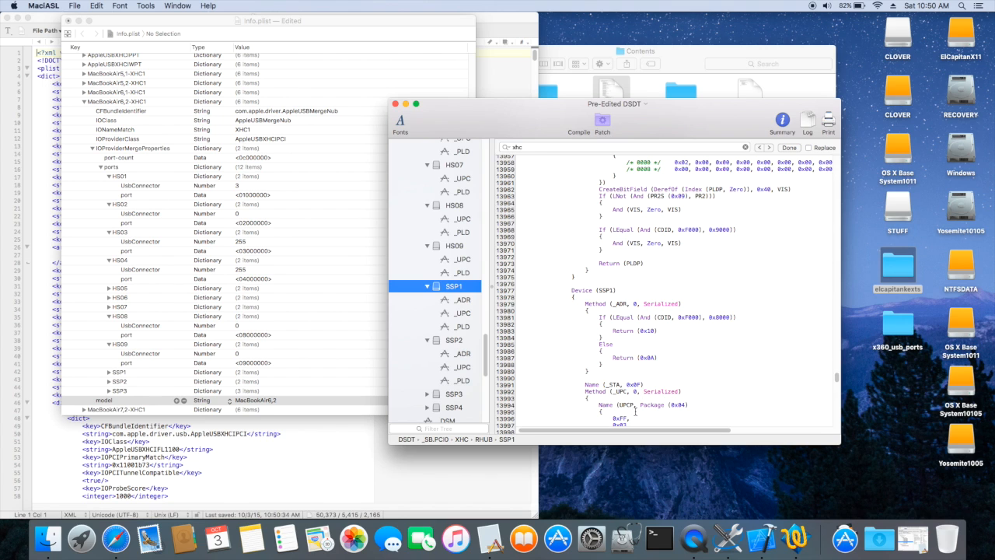
scroll(636, 409, down, 3)
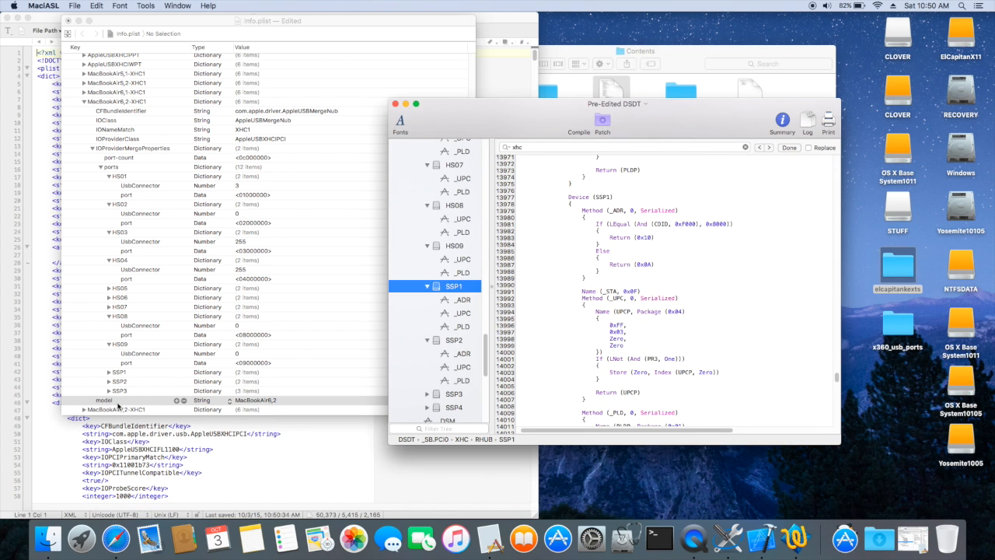
Compare the SSP1 and SSP2 entries in the ports dictionary with the SSP2 device's _ADR method and _UPC package in the DSDT
click(109, 374)
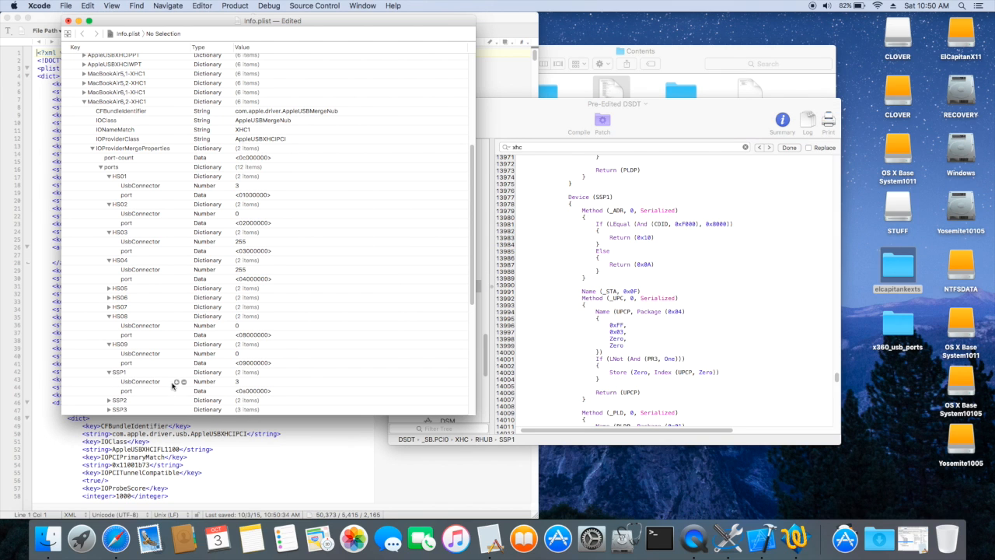
scroll(229, 398, down, 3)
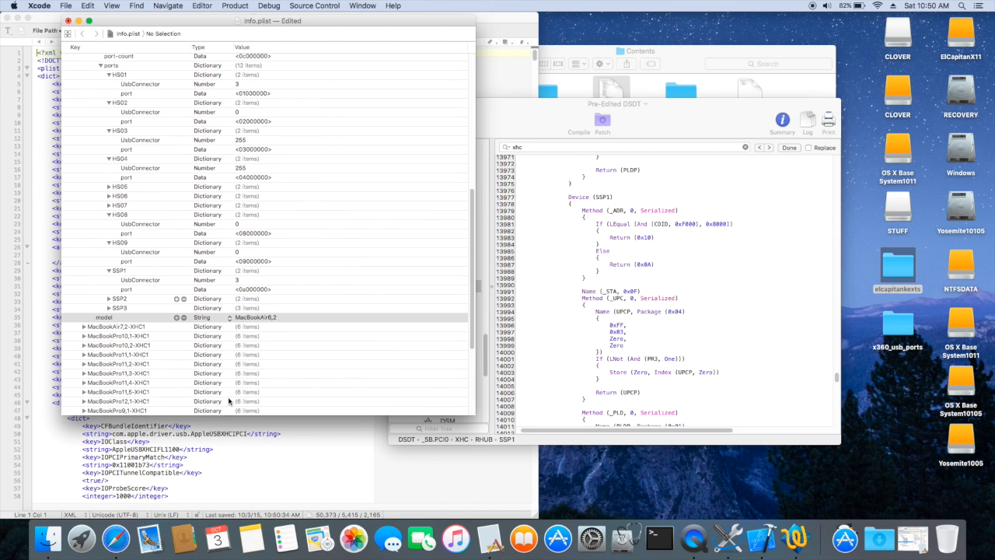
click(109, 298)
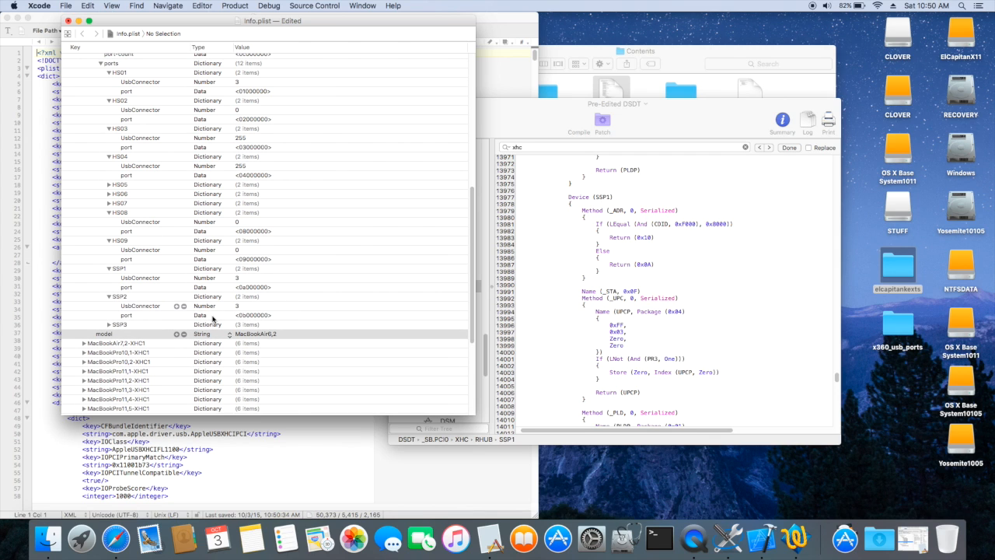
click(539, 122)
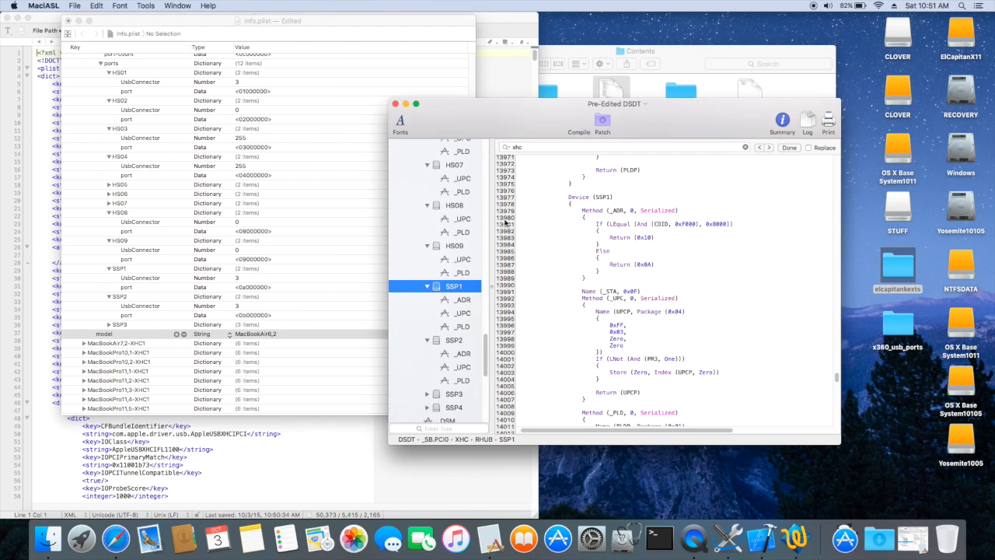
click(456, 342)
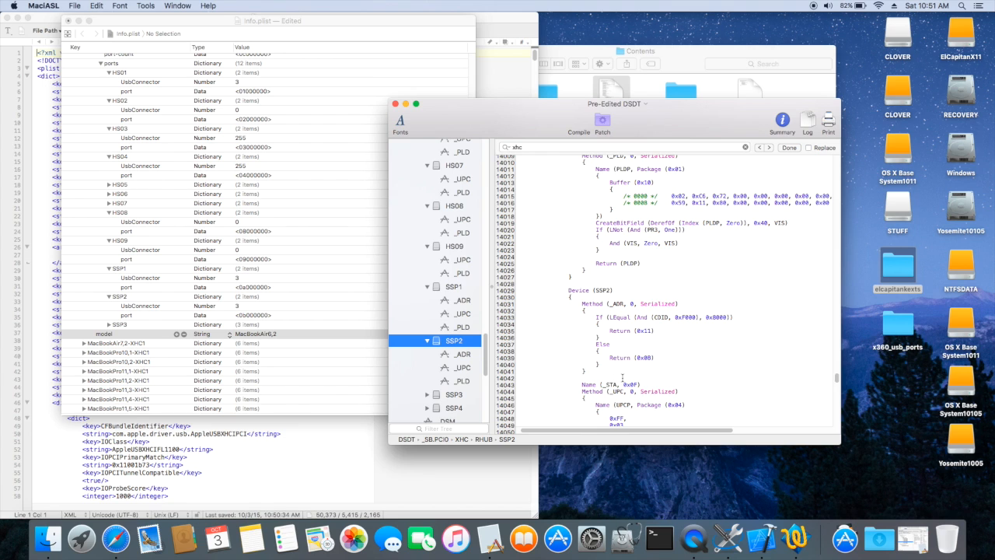
scroll(622, 378, down, 3)
drag(610, 384, 633, 384)
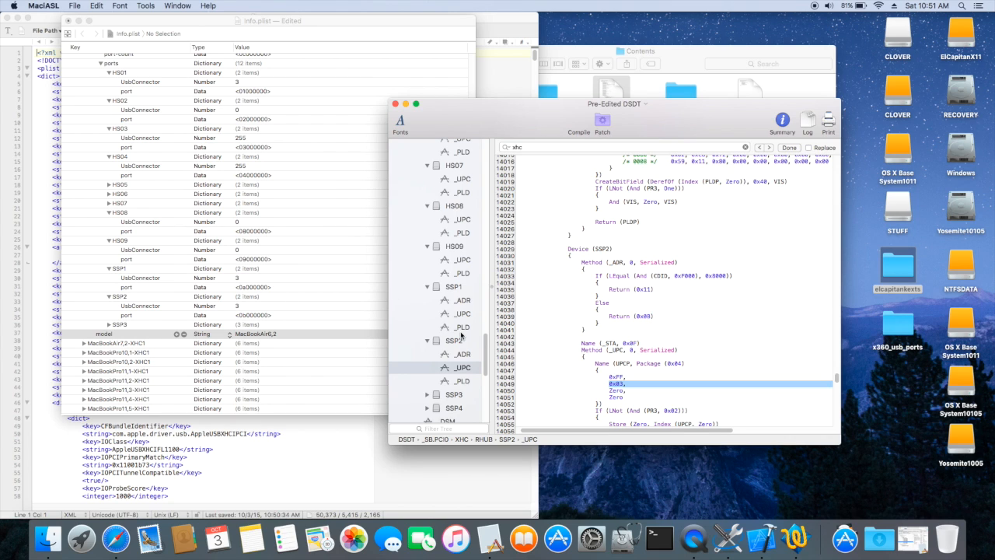
Check the SSP3 device in the DSDT, set the SSP3 entry's UsbConnector to 0 and delete its kUSBHostPortProperty item
click(109, 325)
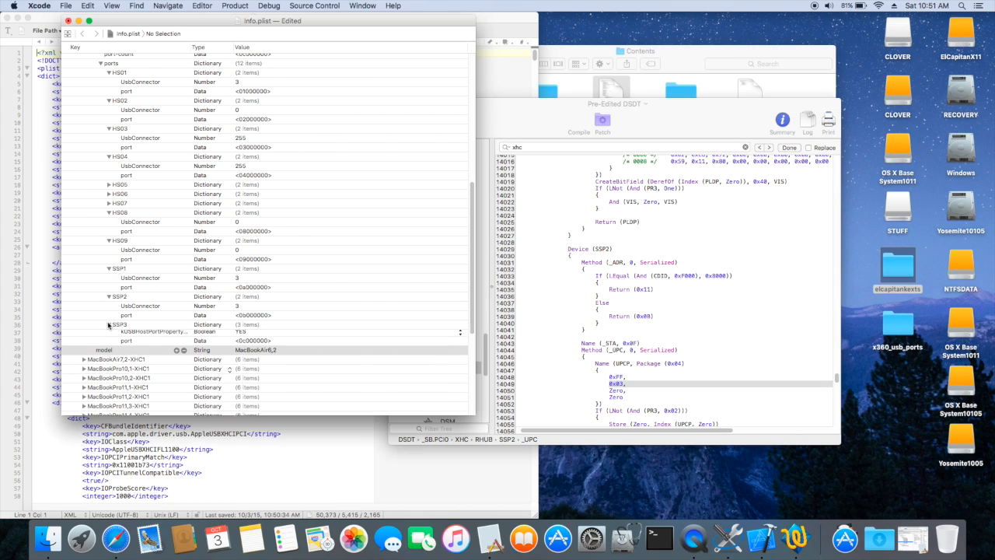
click(108, 324)
click(511, 122)
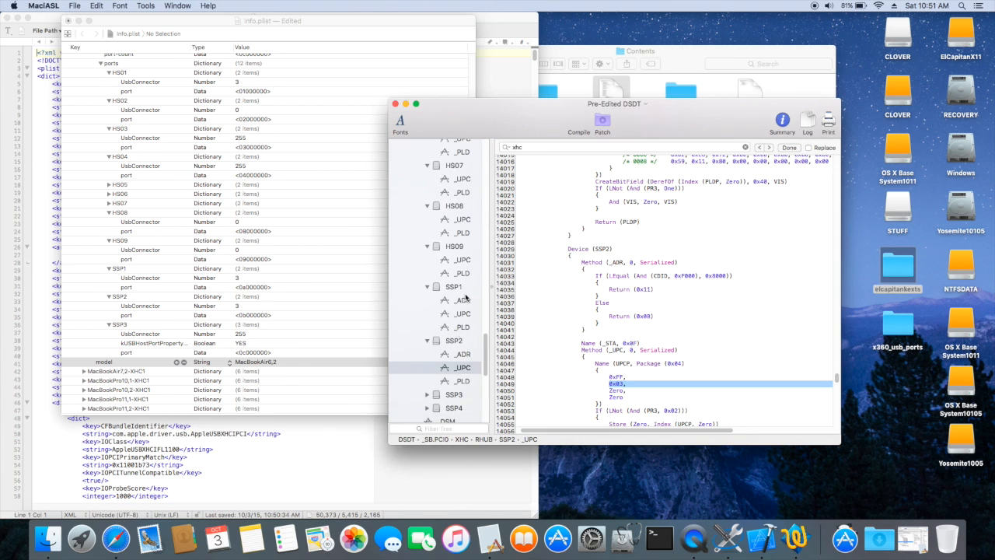
click(438, 395)
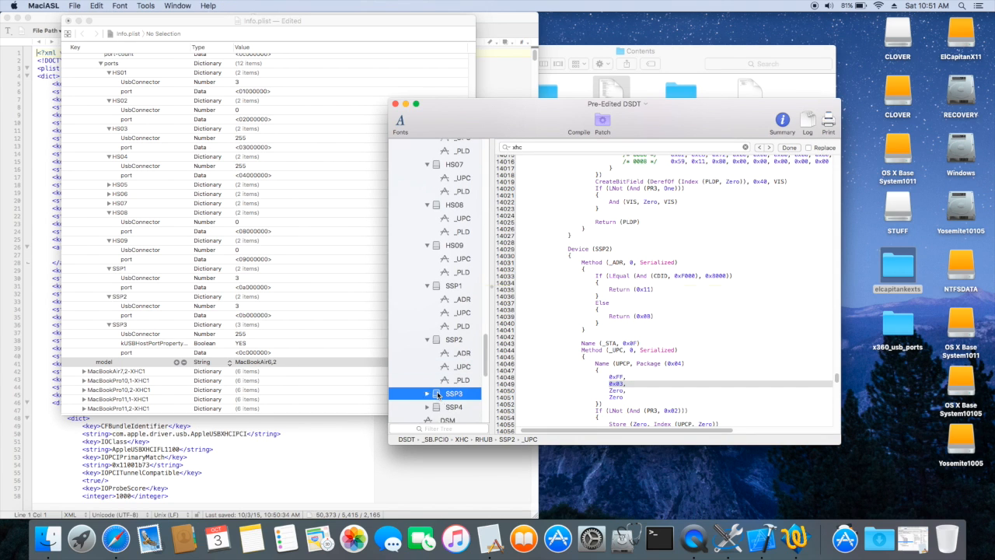
scroll(543, 340, down, 4)
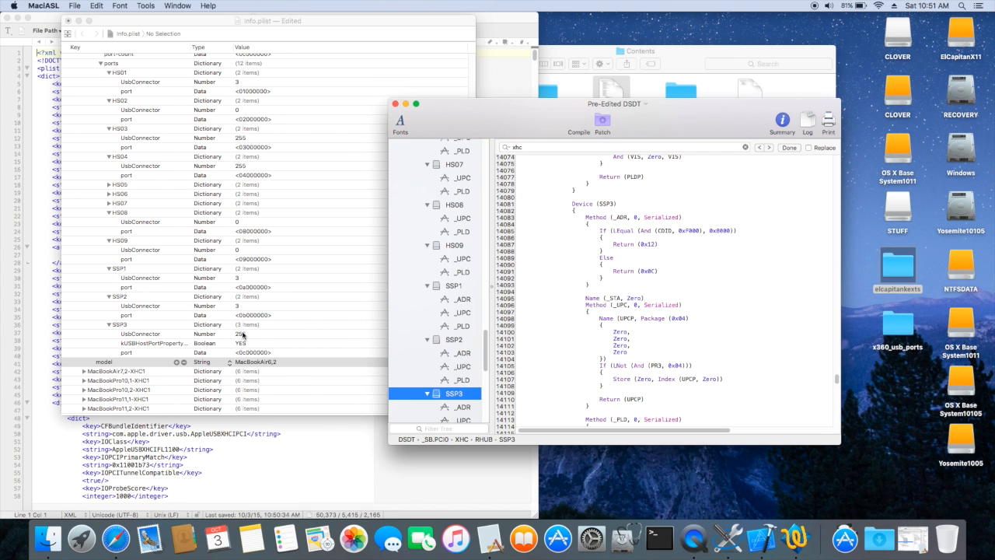
click(246, 335)
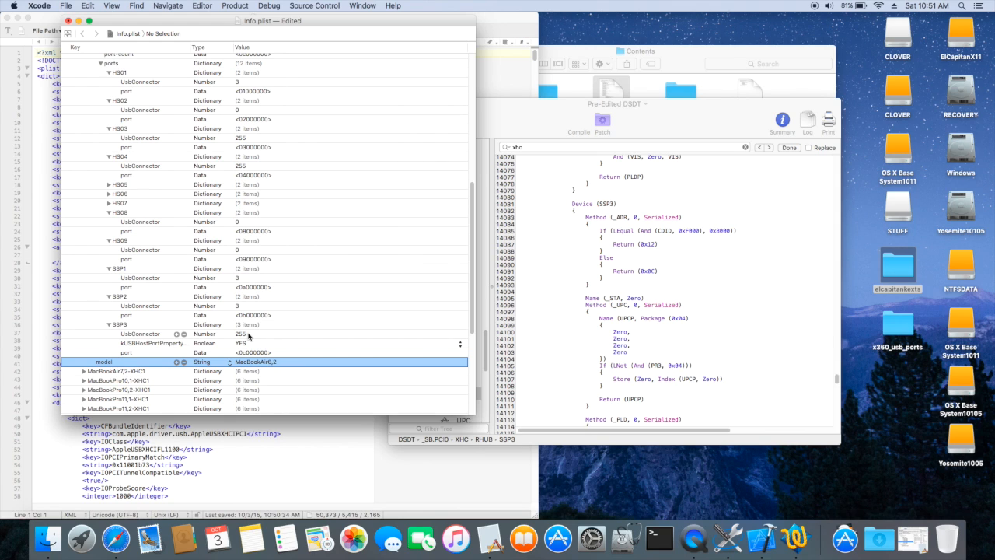
click(248, 334)
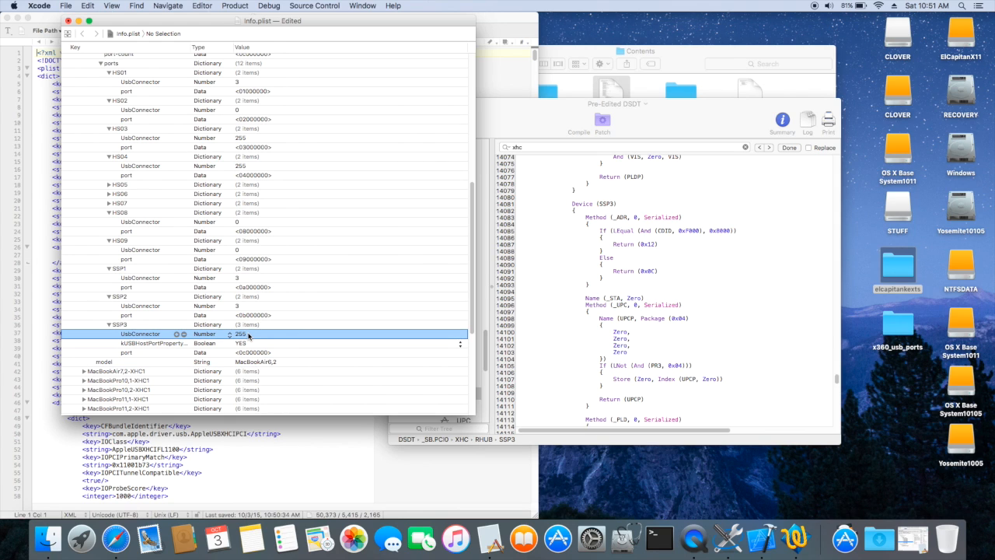
click(241, 335)
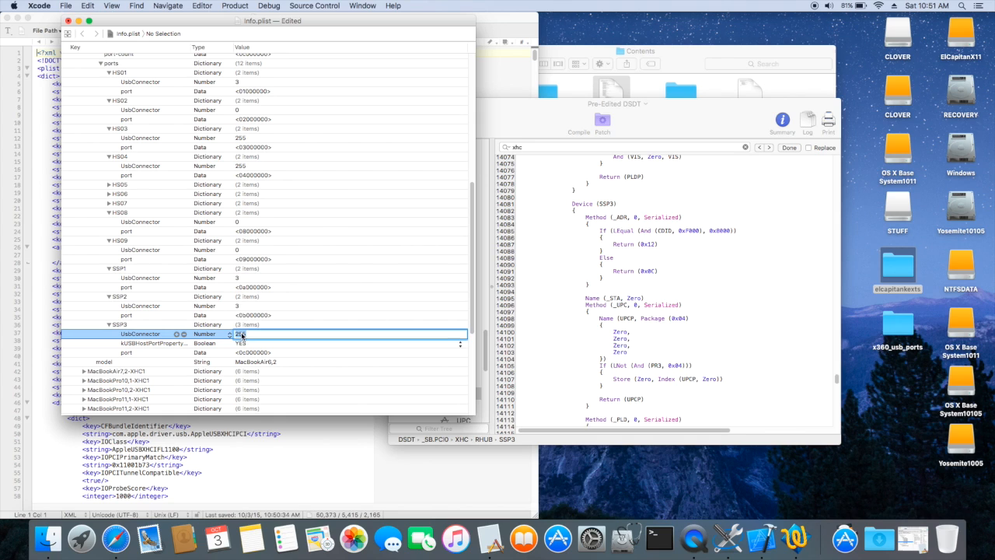
text(0)
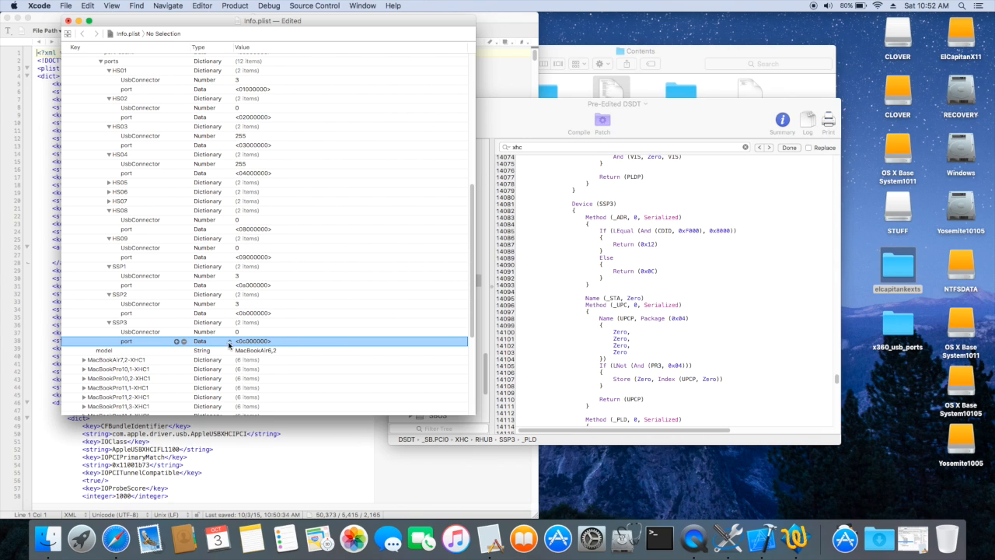
Duplicate the SSP3 entry in the ports dictionary and rename the copy SSP4
click(110, 323)
click(110, 323)
click(110, 323)
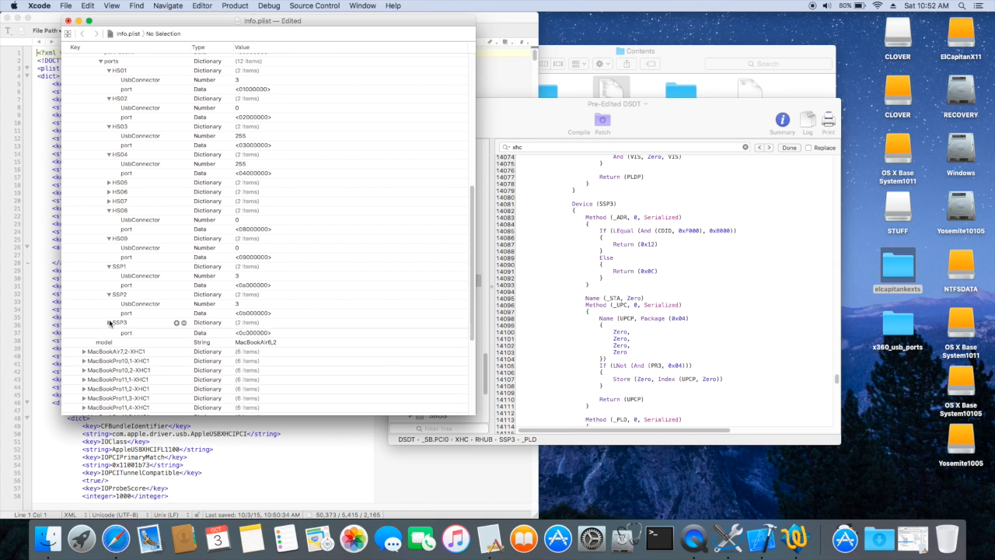
click(93, 323)
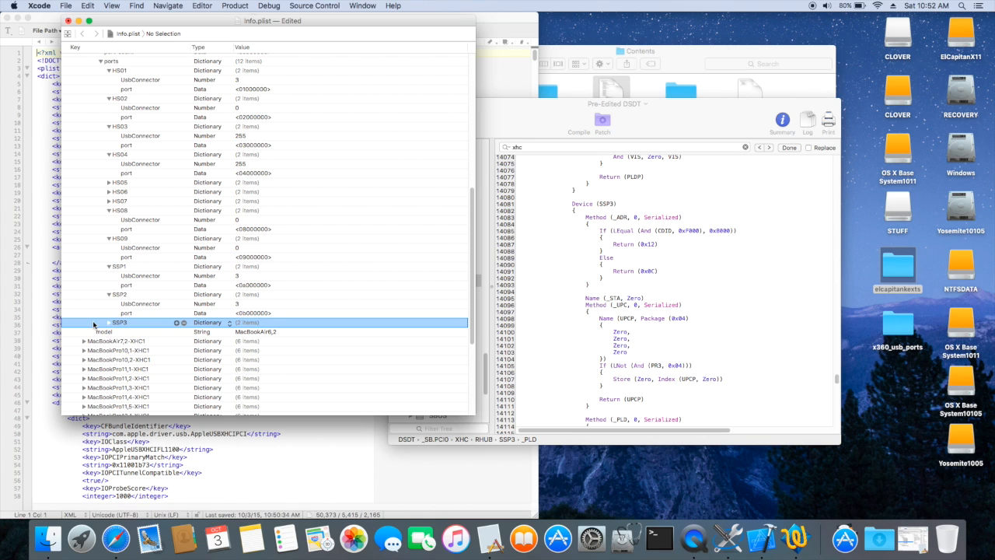
key(super+d)
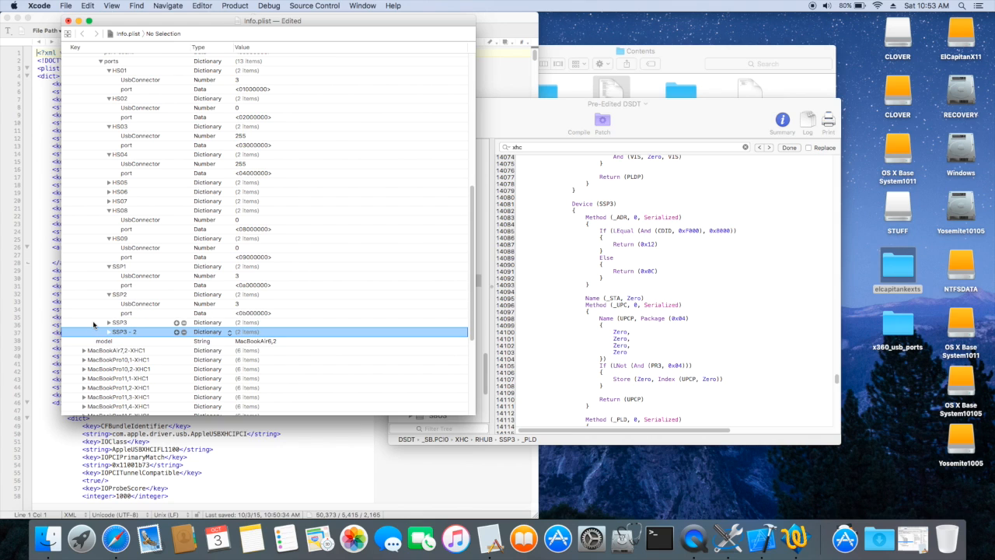
double_click(118, 332)
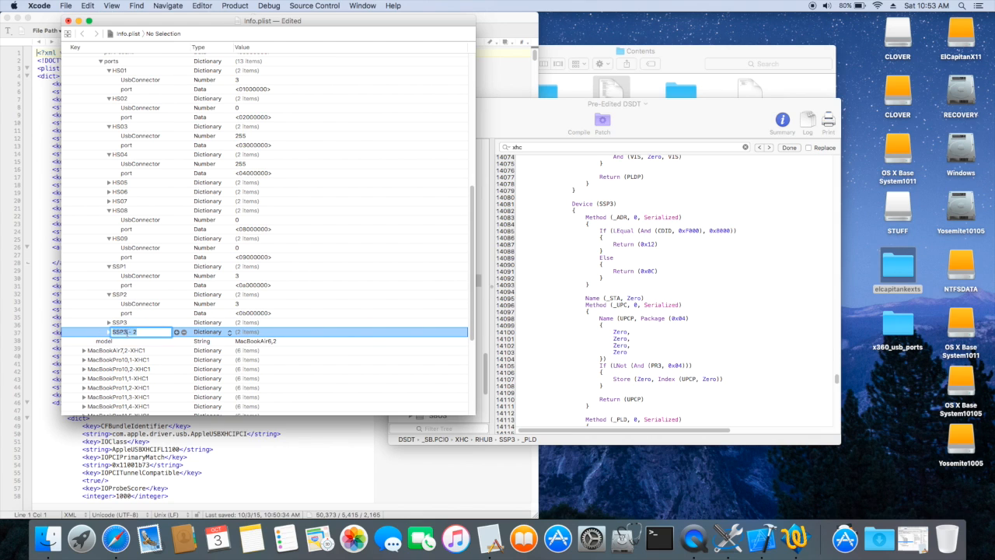
click(143, 332)
key(Return)
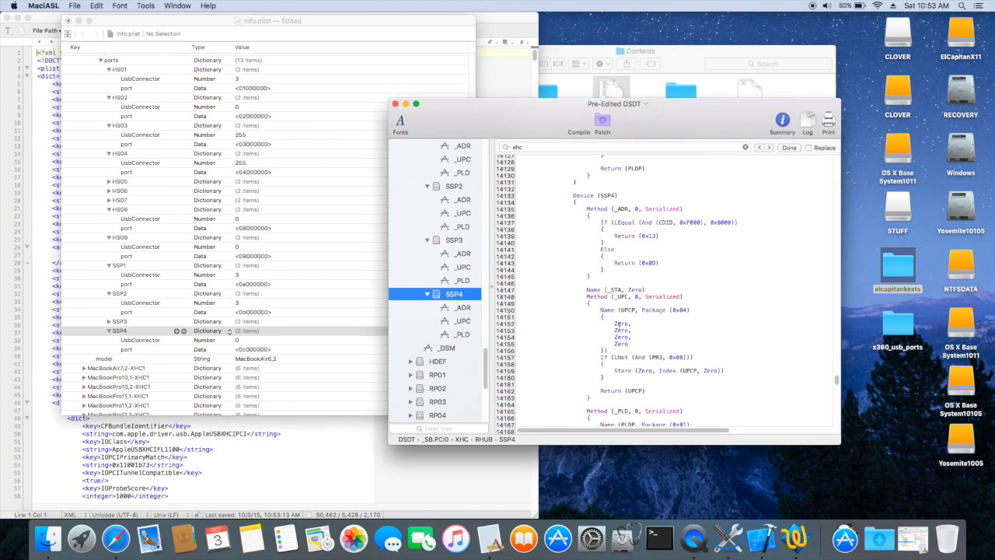
Set the SSP4 entry's port data to <0d000000> to match the SSP4 device in the DSDT, and save the plist
click(246, 353)
click(246, 351)
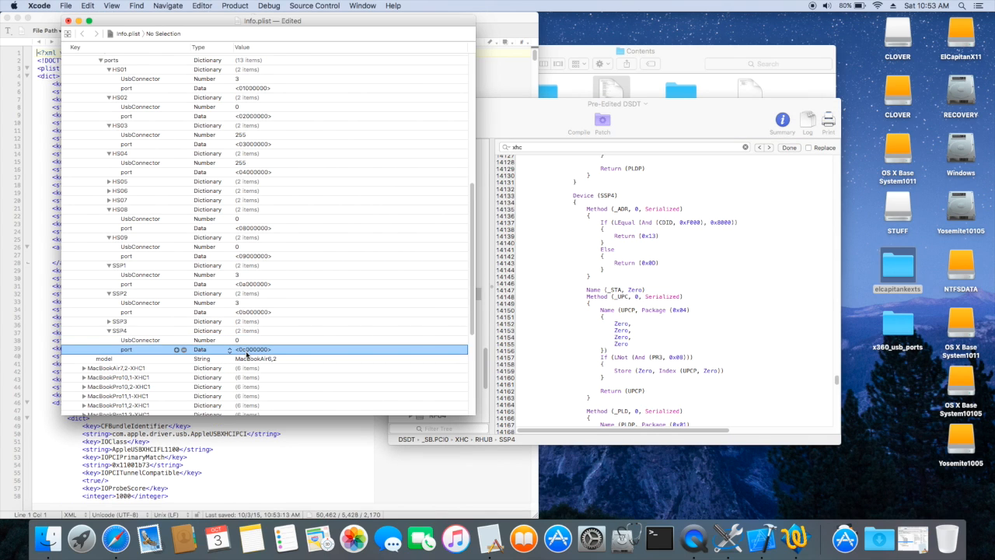
click(245, 351)
click(243, 349)
key(BackSpace)
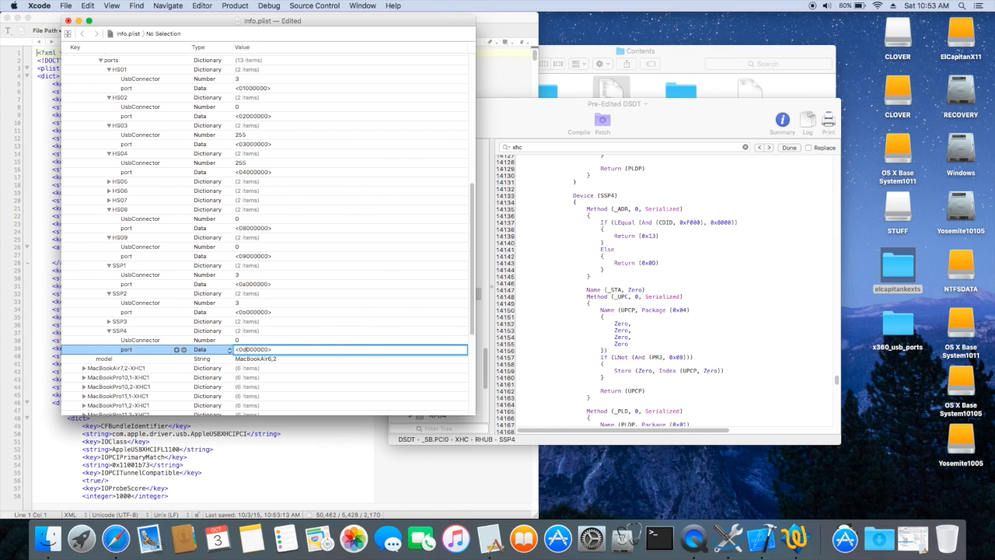
text(d)
key(Tab)
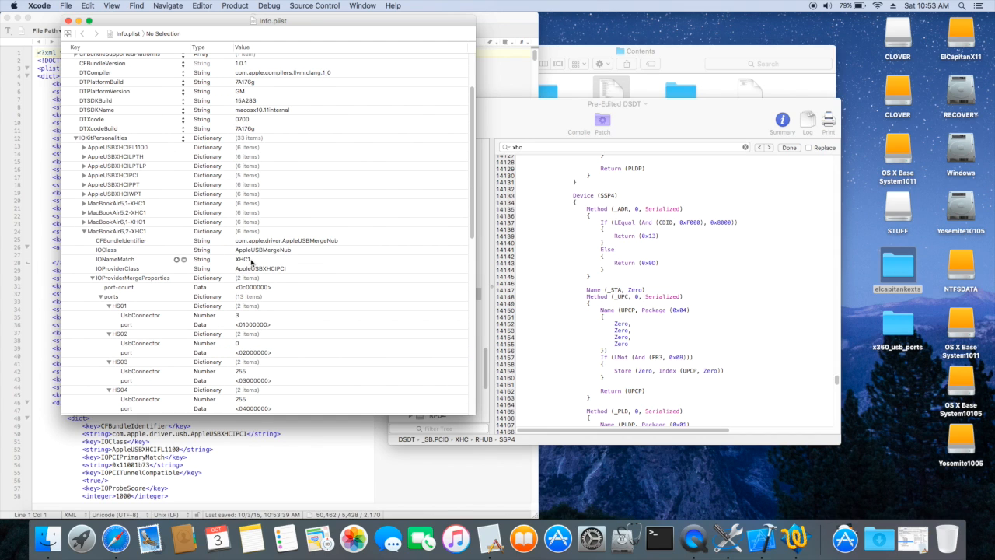
Check the XHC device name in the DSDT, set MacBookAir6,2-XHC1's IONameMatch to XHC, and save the plist
click(496, 116)
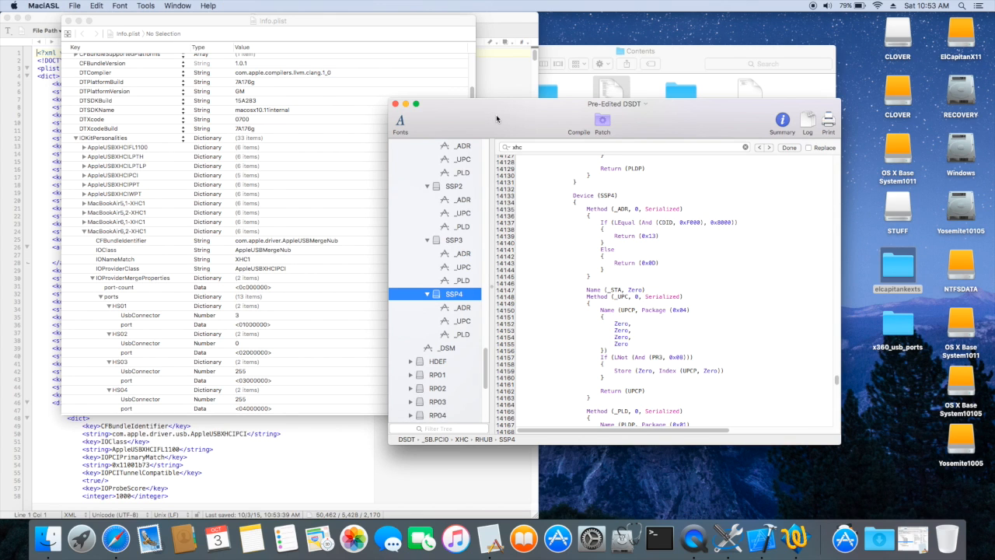
drag(487, 365, 493, 261)
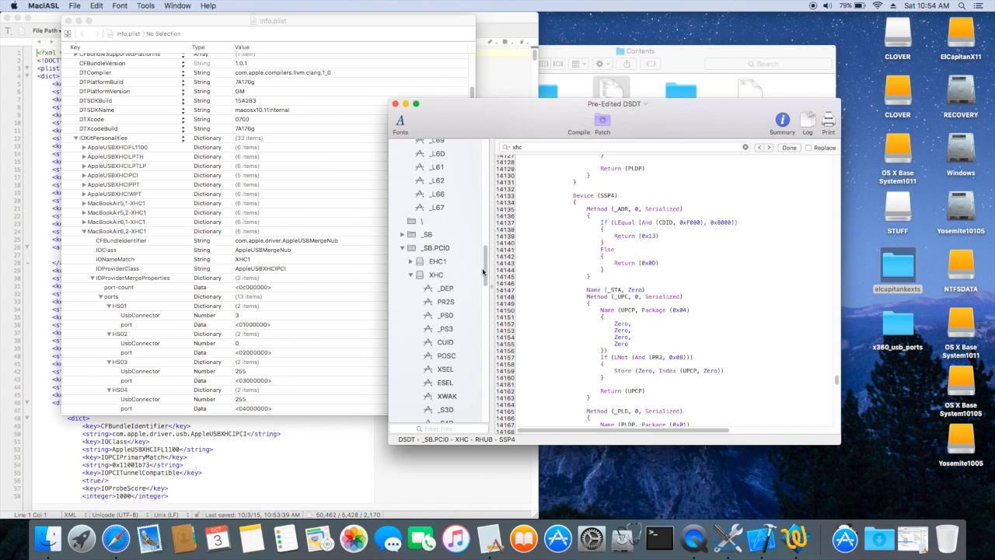
click(440, 277)
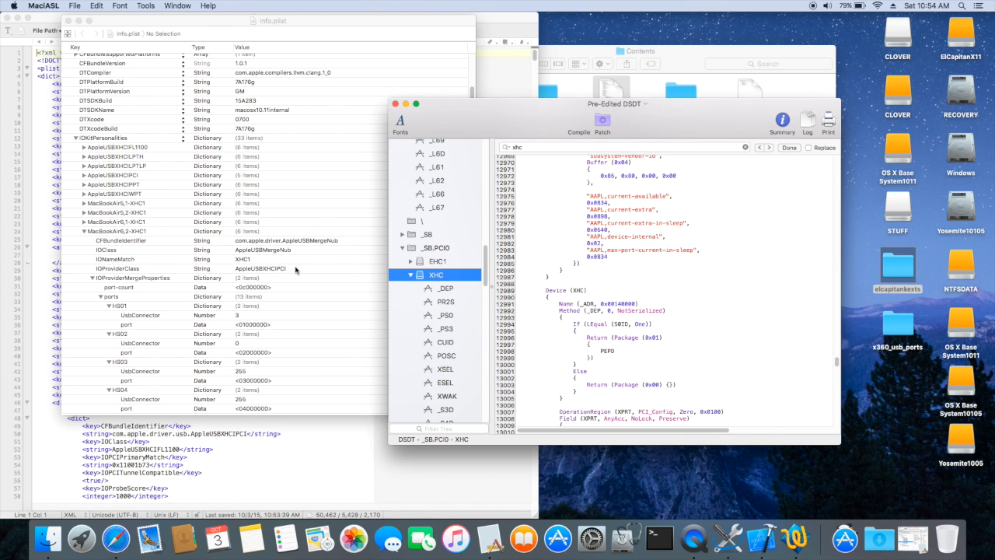
click(262, 263)
click(259, 260)
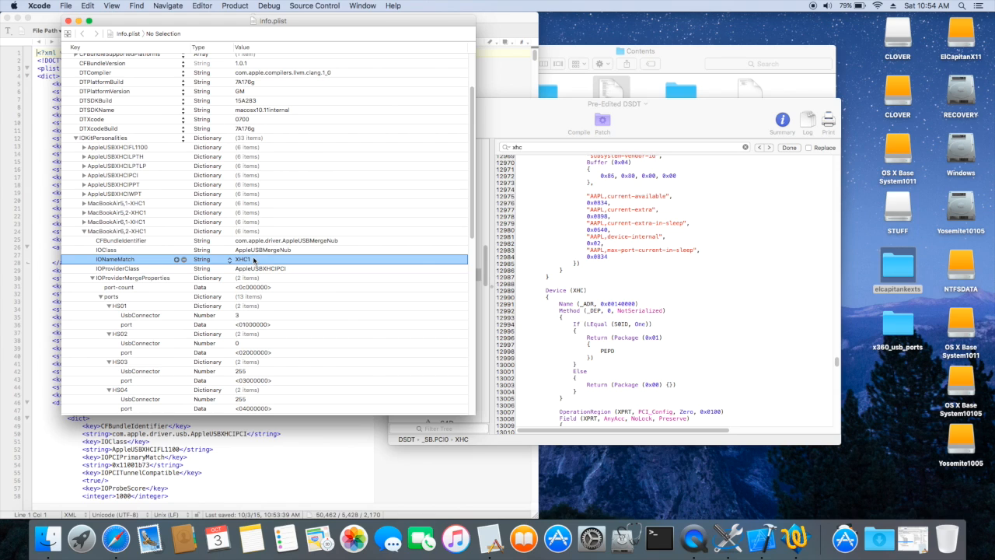
click(252, 260)
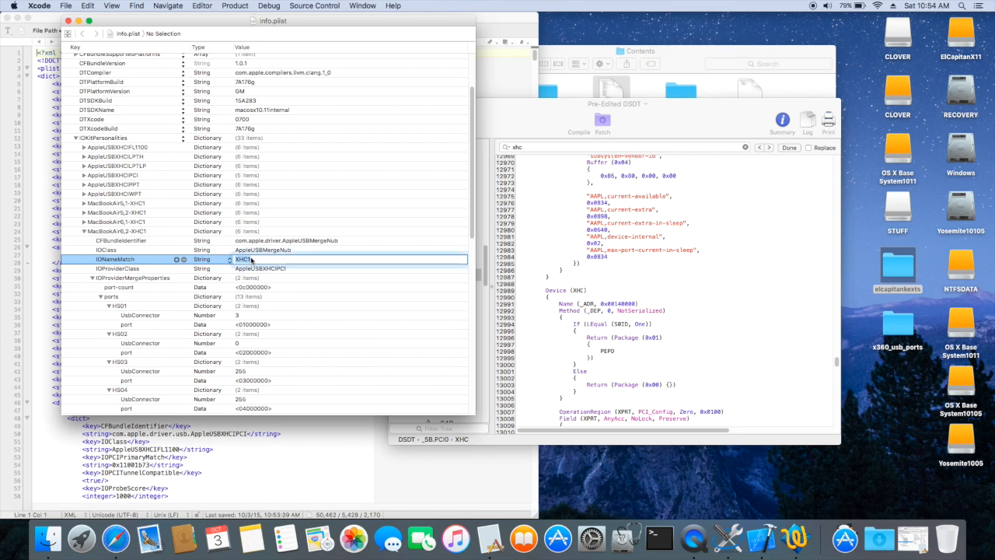
click(255, 260)
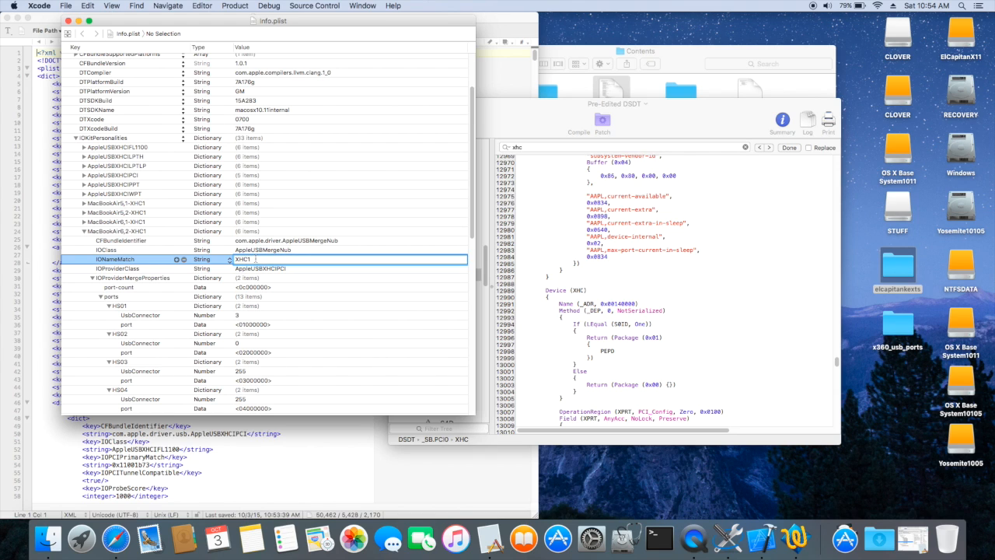
key(Return)
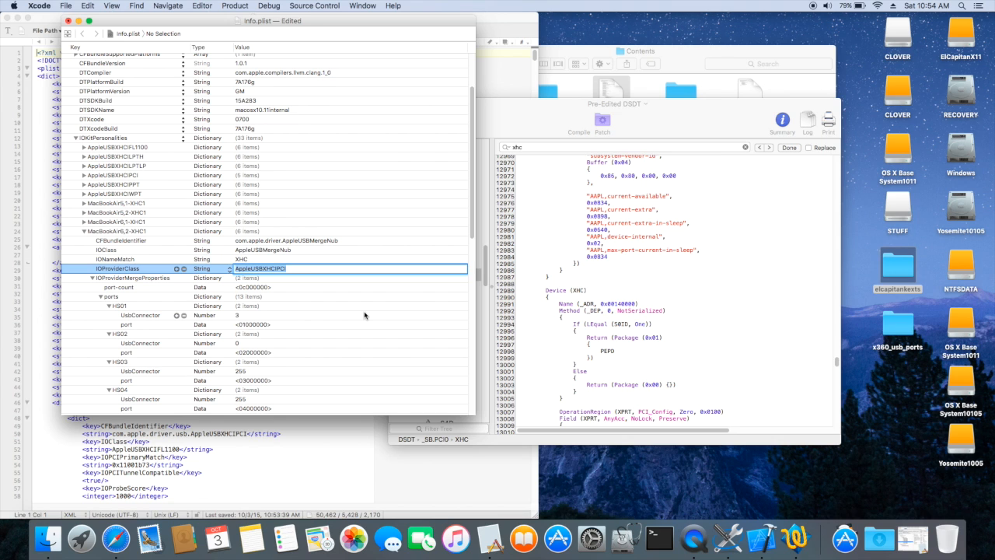
key(super+s)
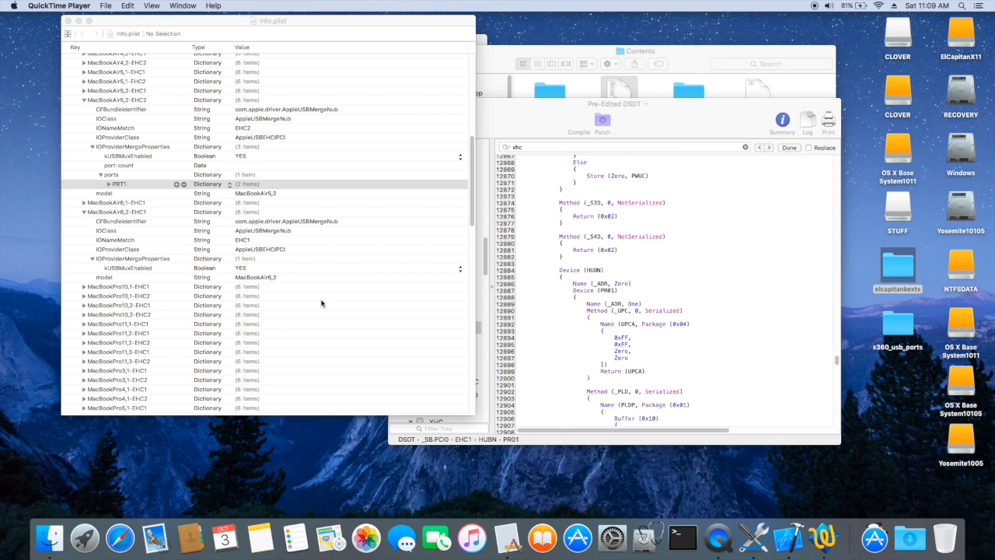
Check the PR01 and PR17 devices under EHC1 in the DSDT, and copy port-count from MacBookAir5,2-EHC2 into MacBookAir6,2-EHC1's IOProviderMergeProperties
click(527, 116)
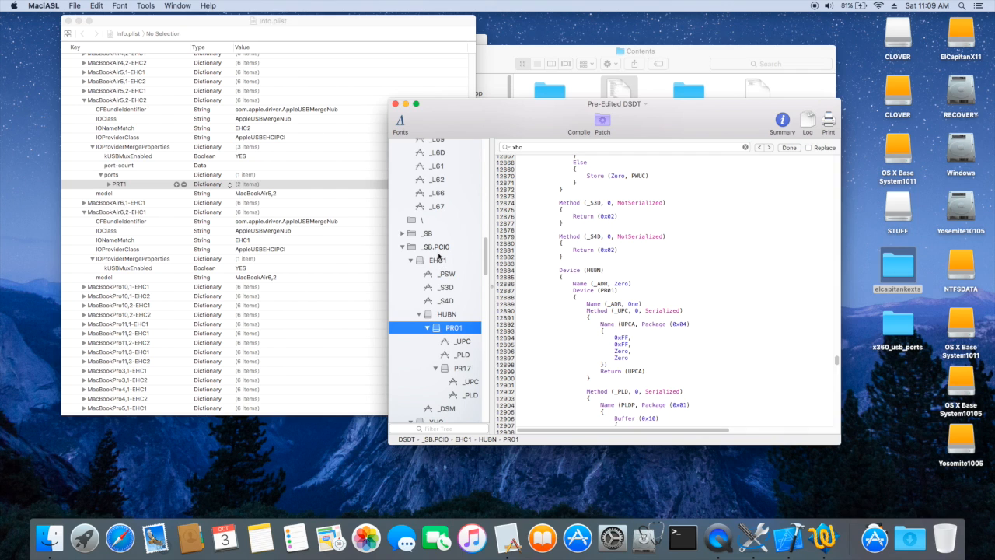
click(461, 371)
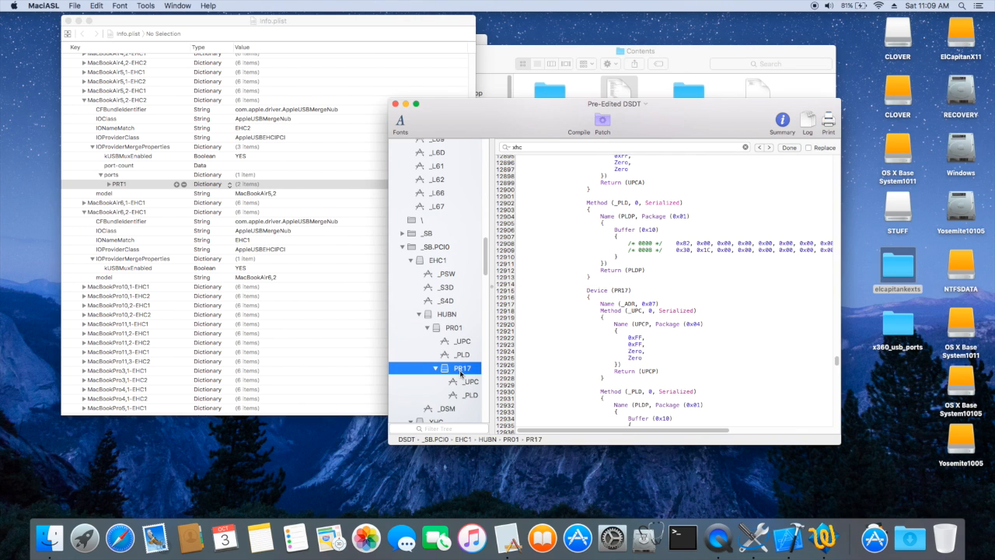
click(140, 259)
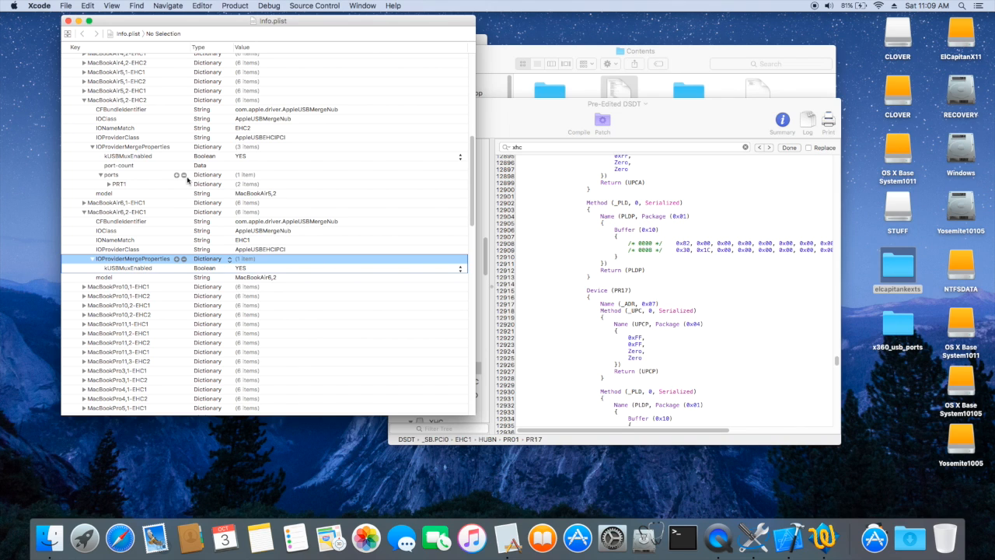
click(81, 168)
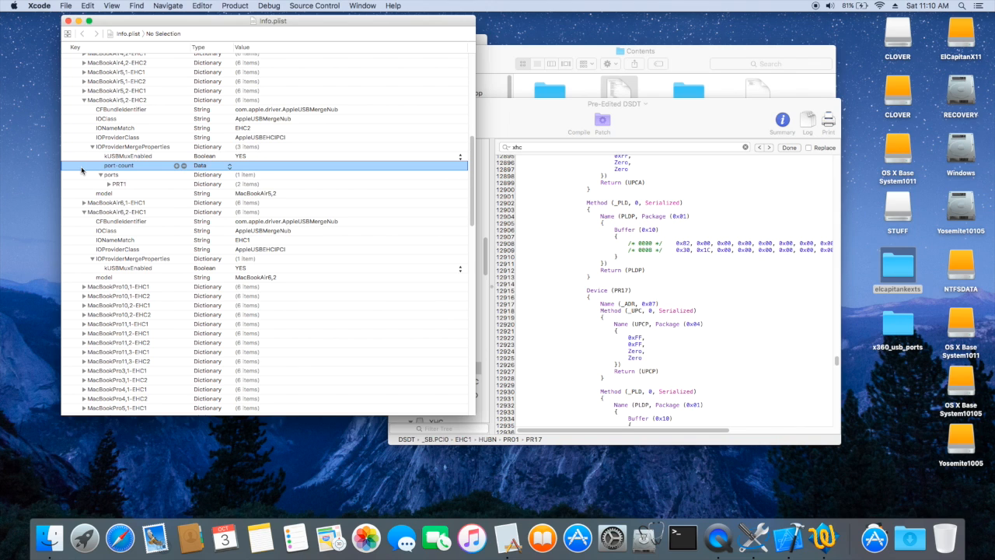
click(88, 268)
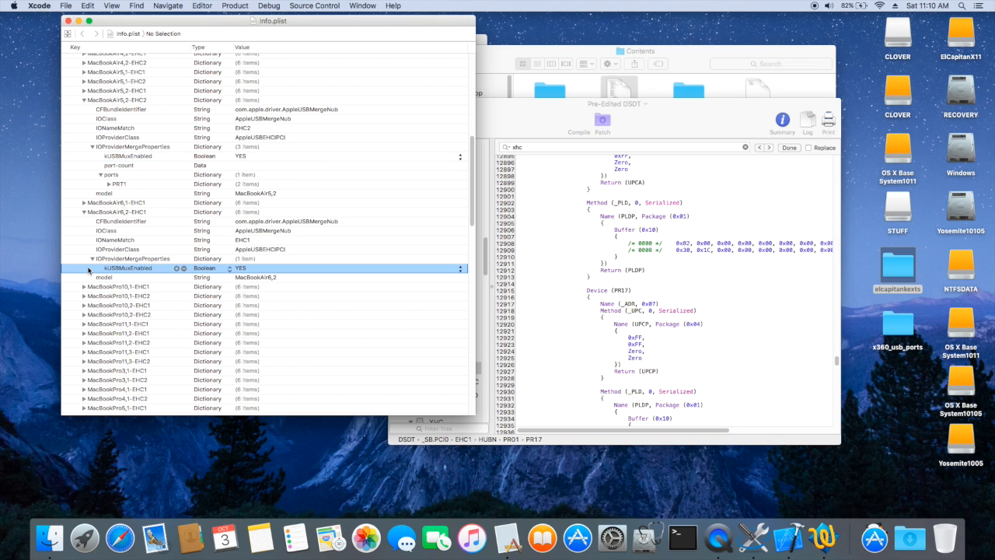
key(super+v)
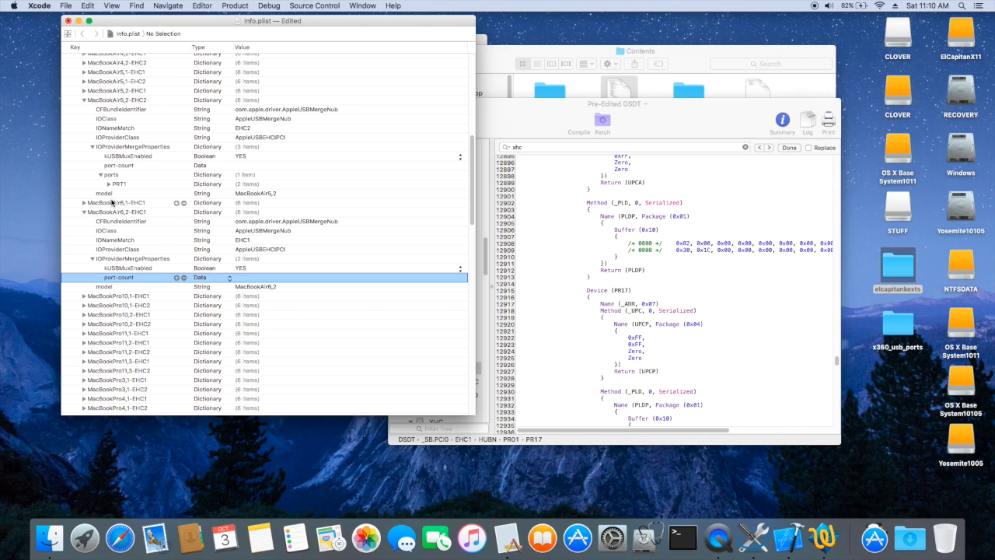
Copy the whole ports dictionary from MacBookAir5,2-EHC2 into MacBookAir6,2-EHC1's IOProviderMergeProperties, below port-count
click(132, 187)
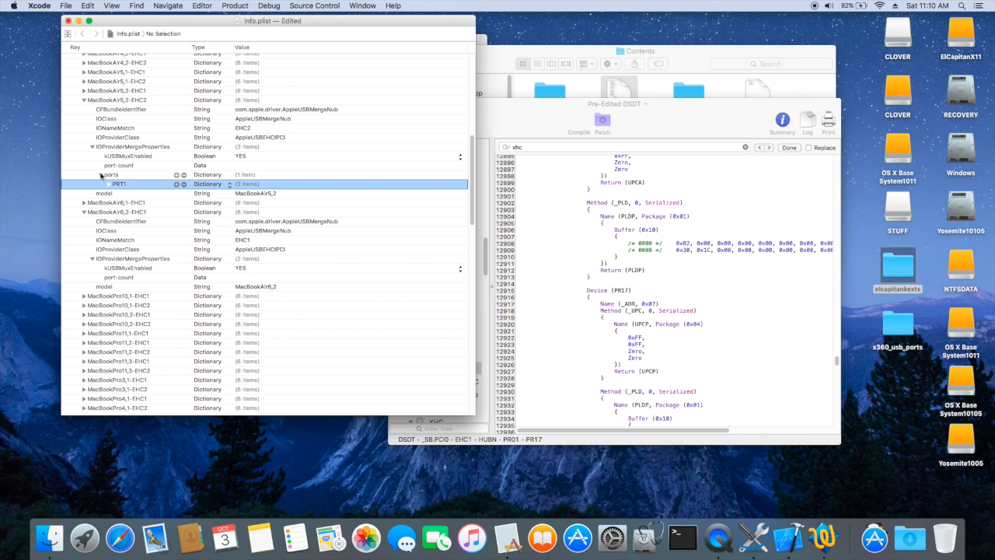
click(100, 175)
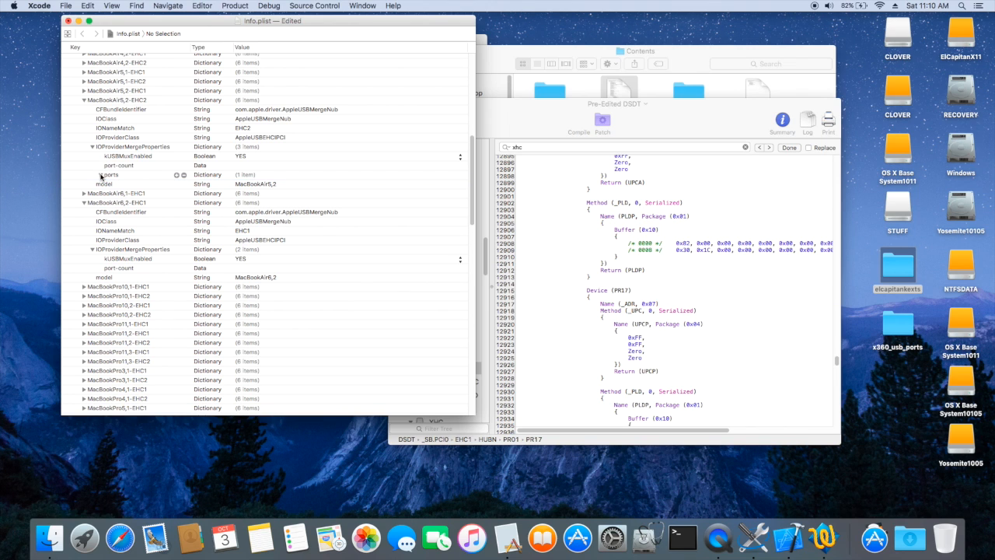
right_click(100, 175)
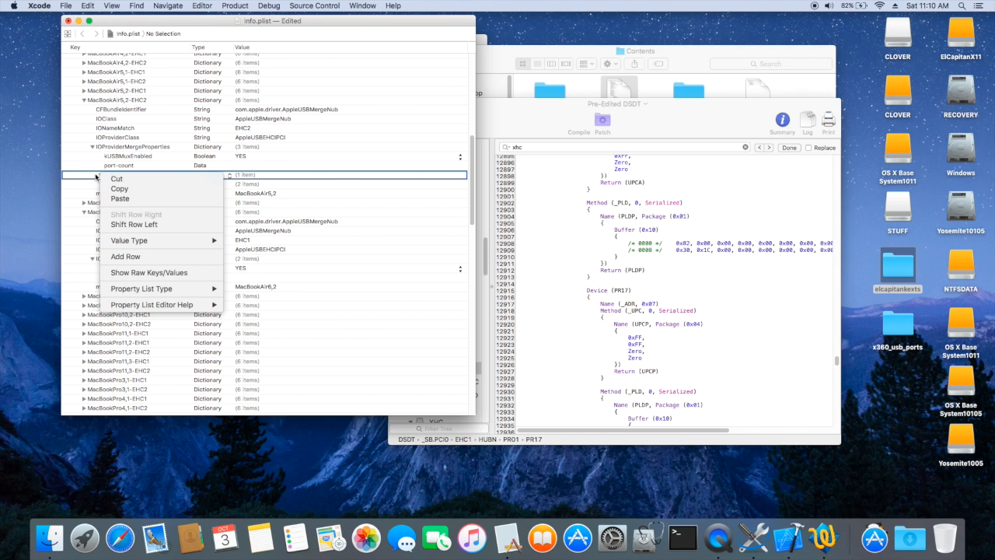
click(94, 175)
click(103, 177)
click(102, 175)
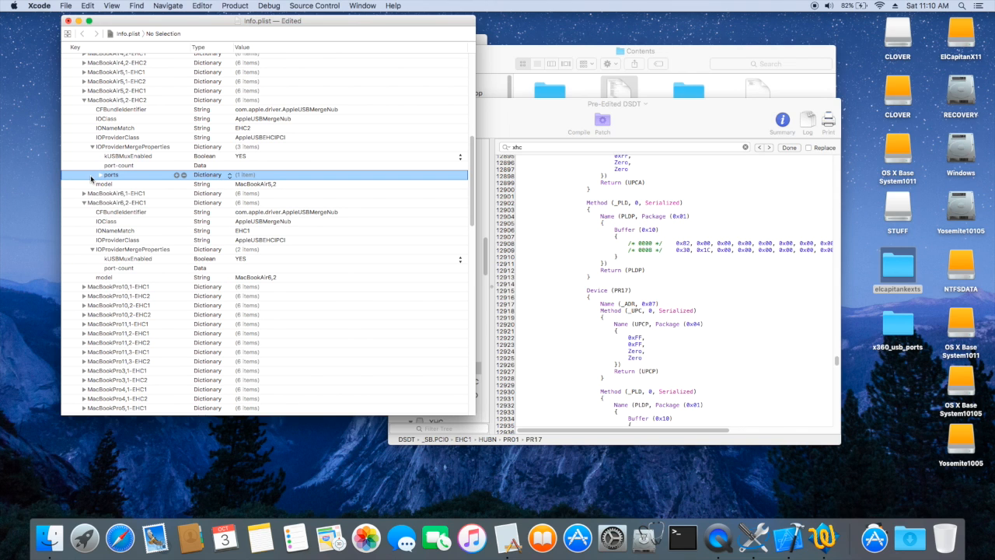
click(85, 270)
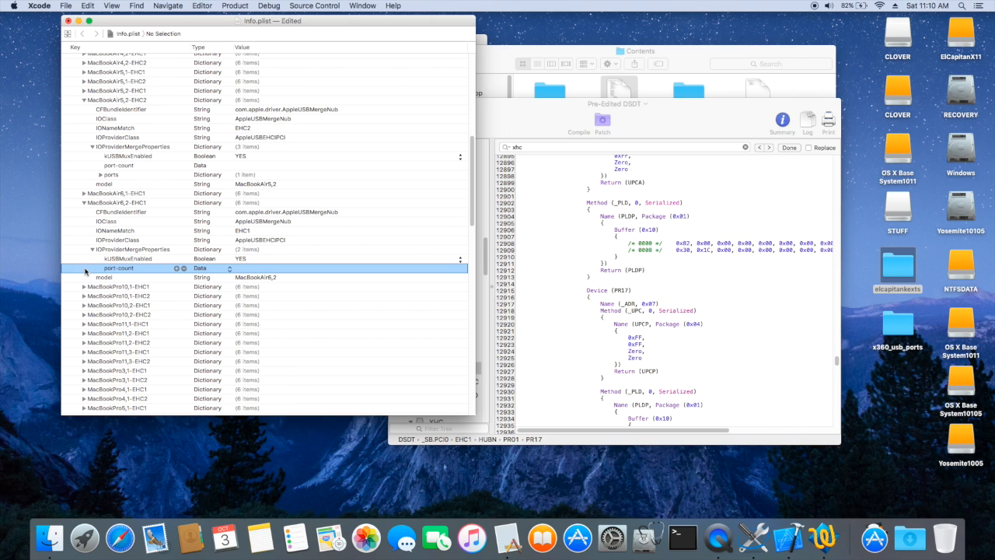
key(super+v)
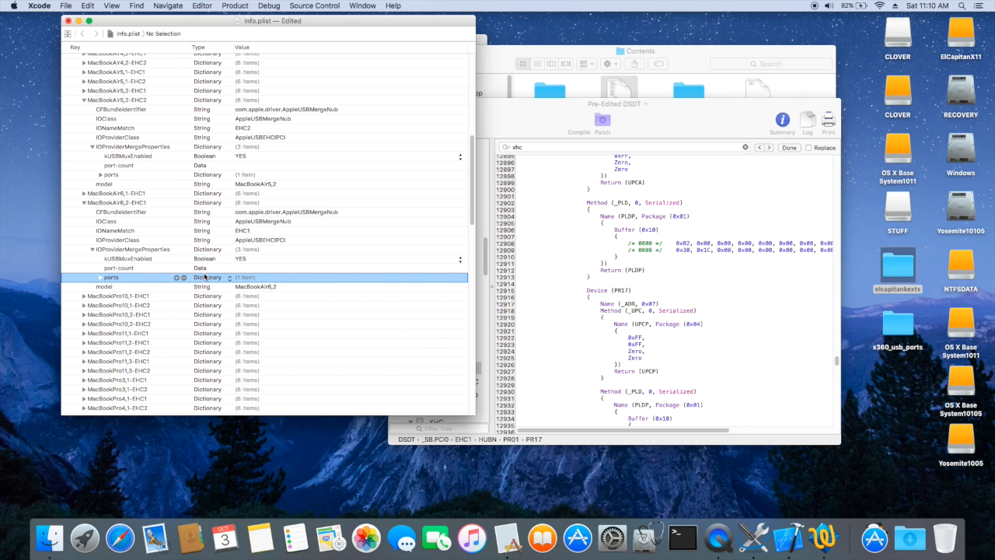
Show raw keys and values in the plist to reveal the port-count data
click(237, 268)
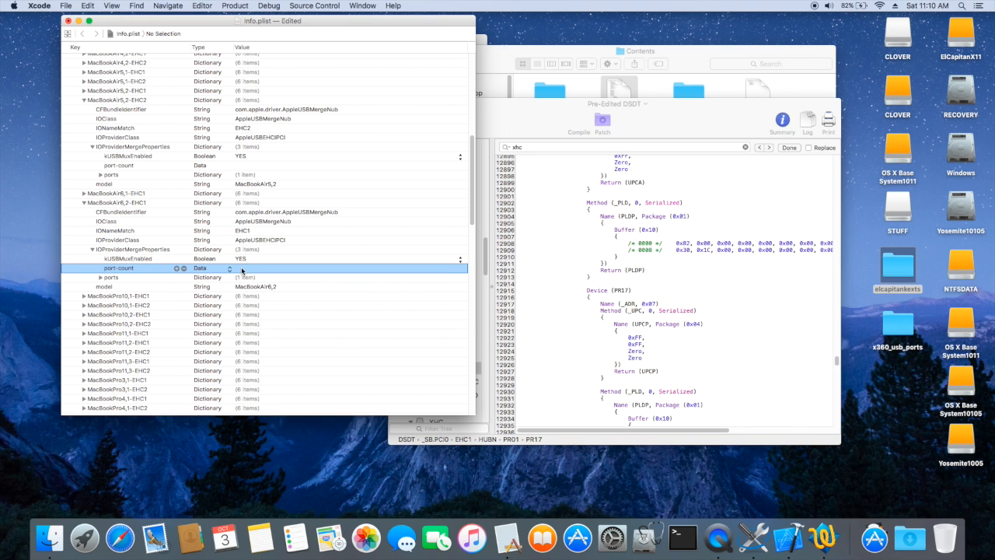
right_click(241, 269)
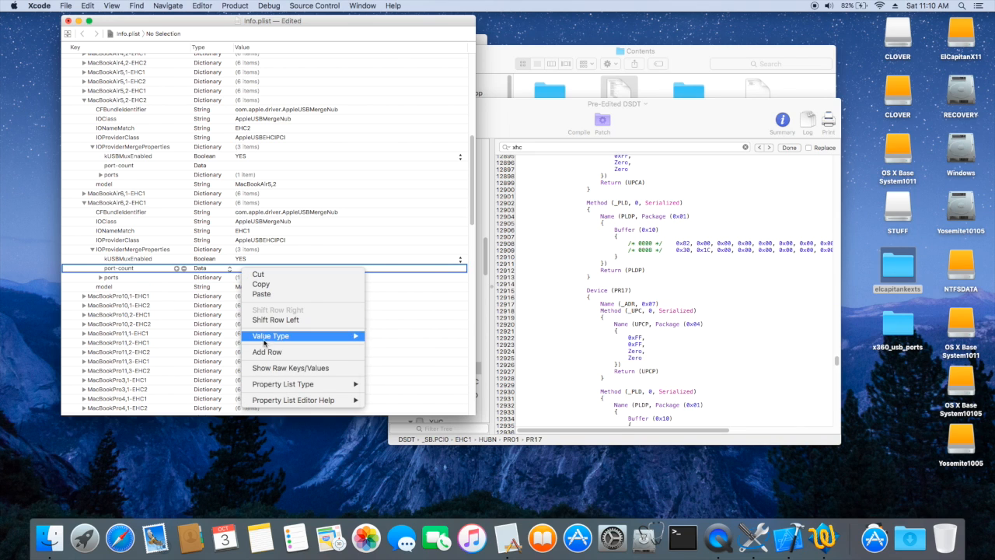
click(266, 368)
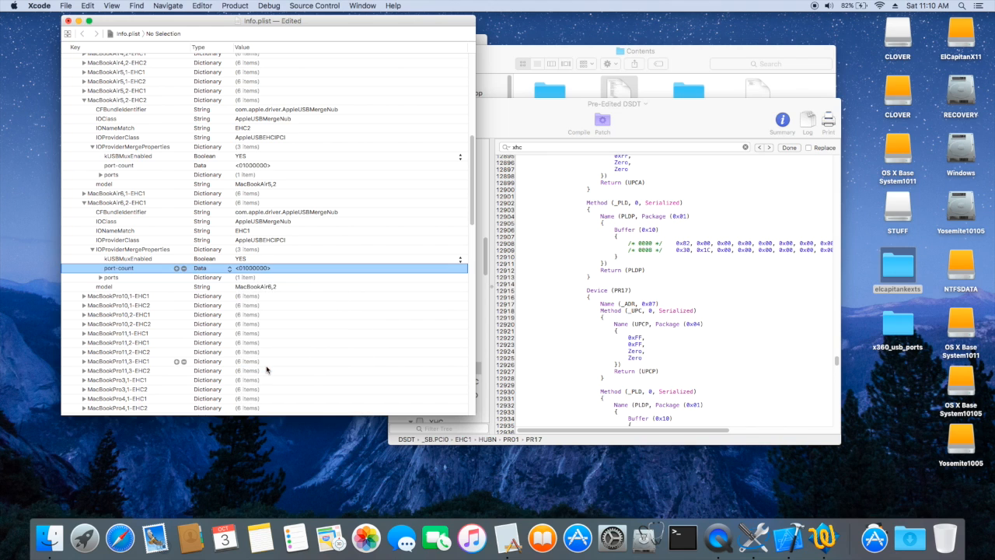
Expand the copied ports dictionary under MacBookAir6,2-EHC1 and rename PRT1 to PR01 to match the first port device in the DSDT
click(243, 277)
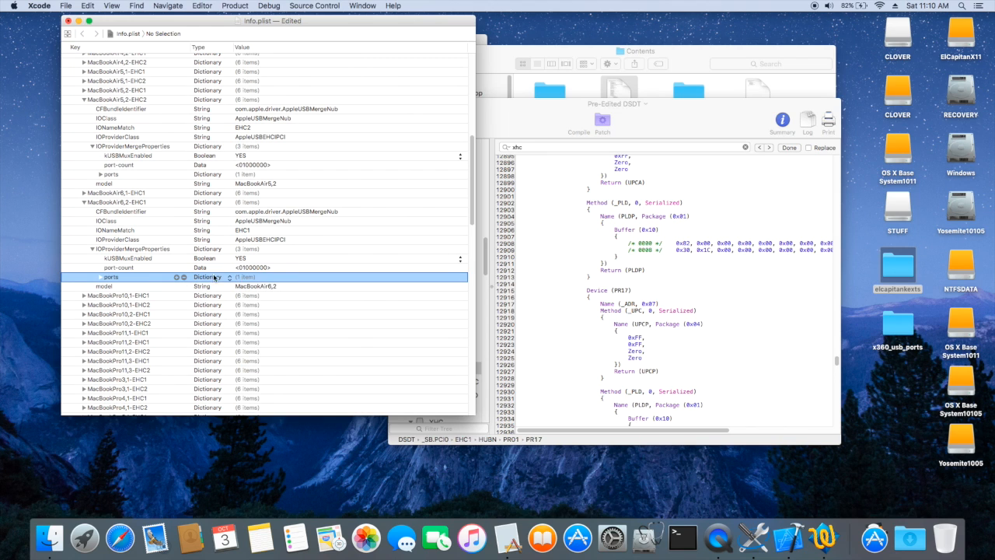
click(101, 277)
click(120, 287)
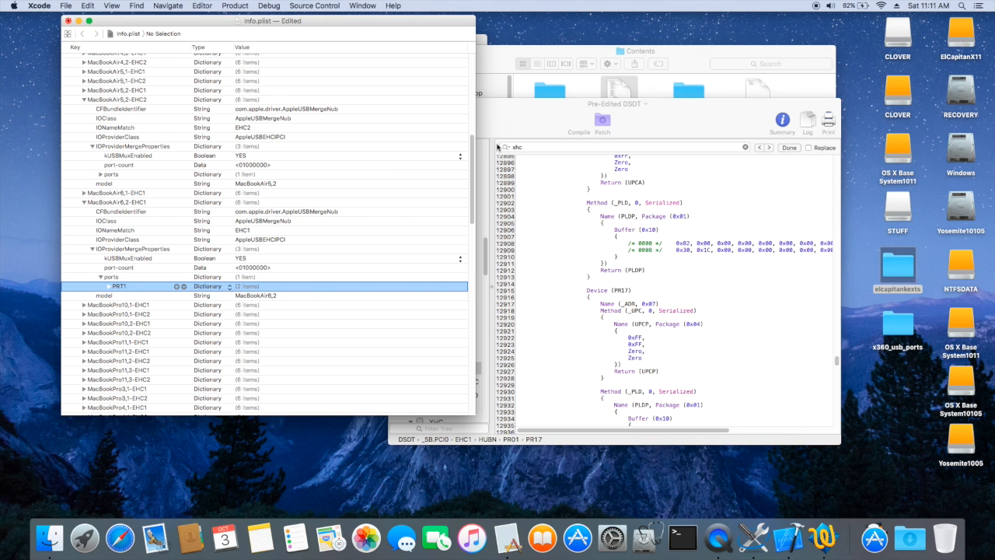
click(522, 117)
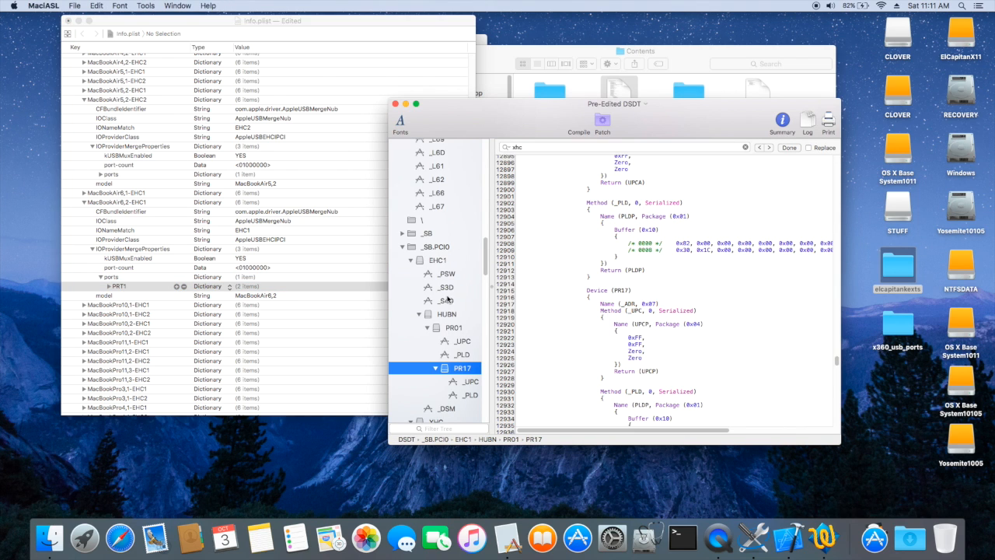
click(461, 331)
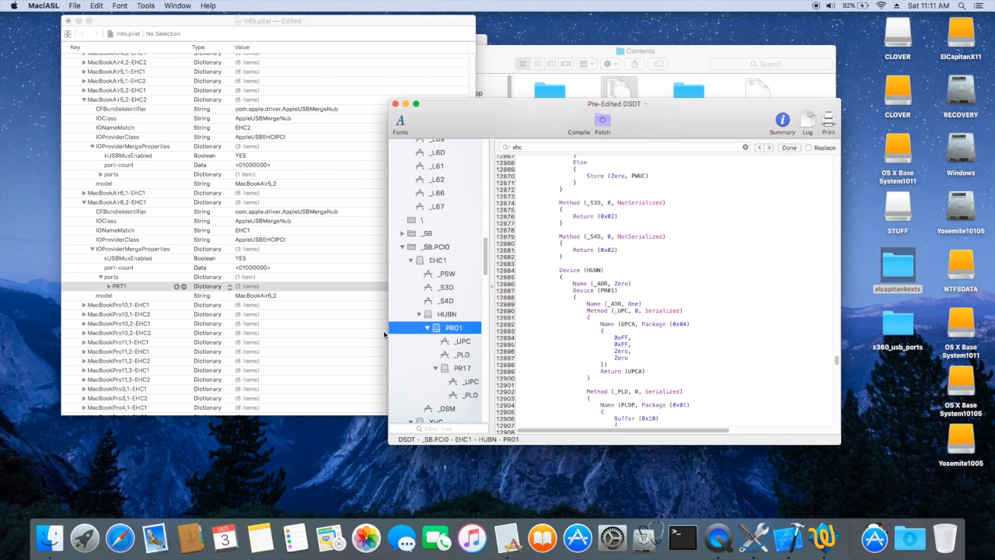
click(126, 286)
click(127, 286)
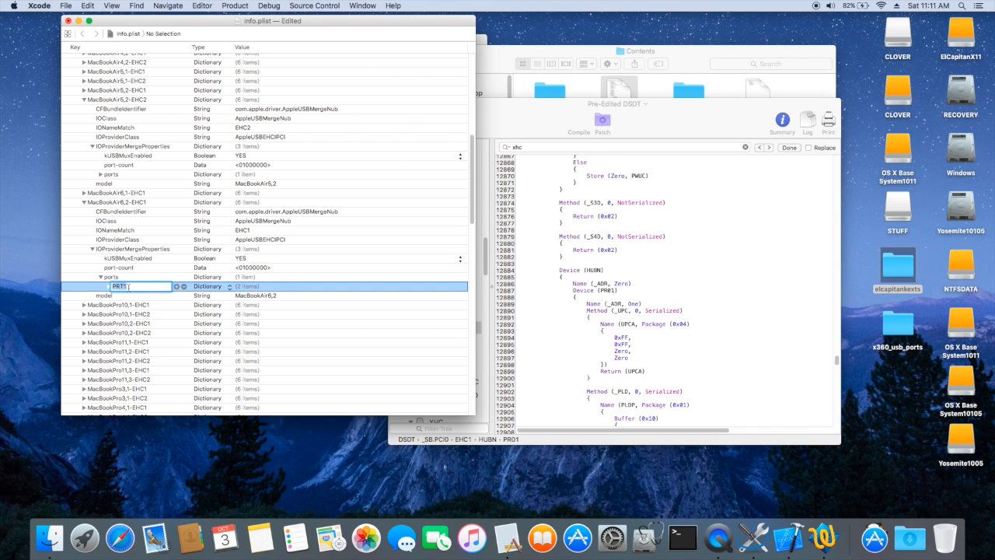
click(133, 287)
key(BackSpace)
key(BackSpace)
text(01)
click(98, 289)
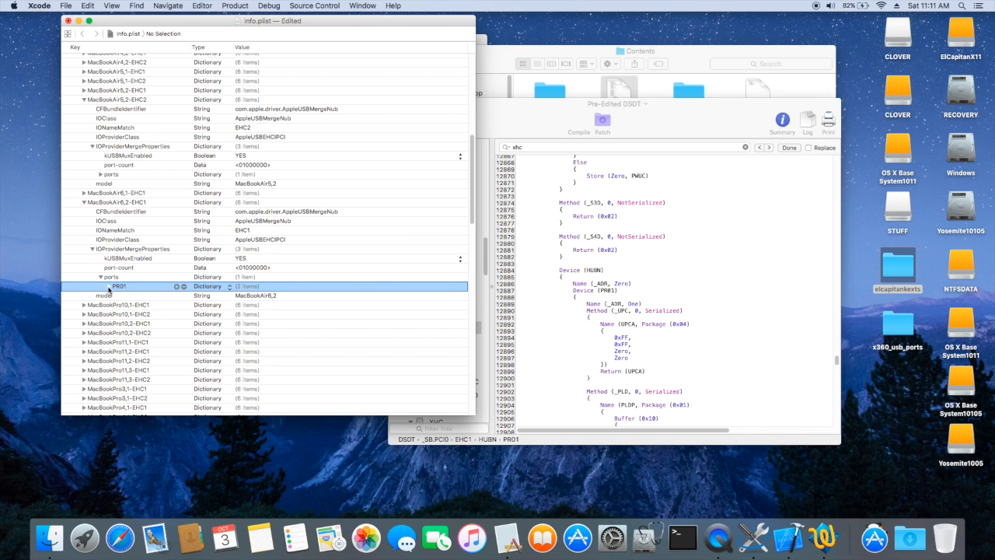
Compare the PR01 entry's UsbConnector and port with the DSDT's PR01 device, and duplicate the entry in the ports dictionary
click(109, 287)
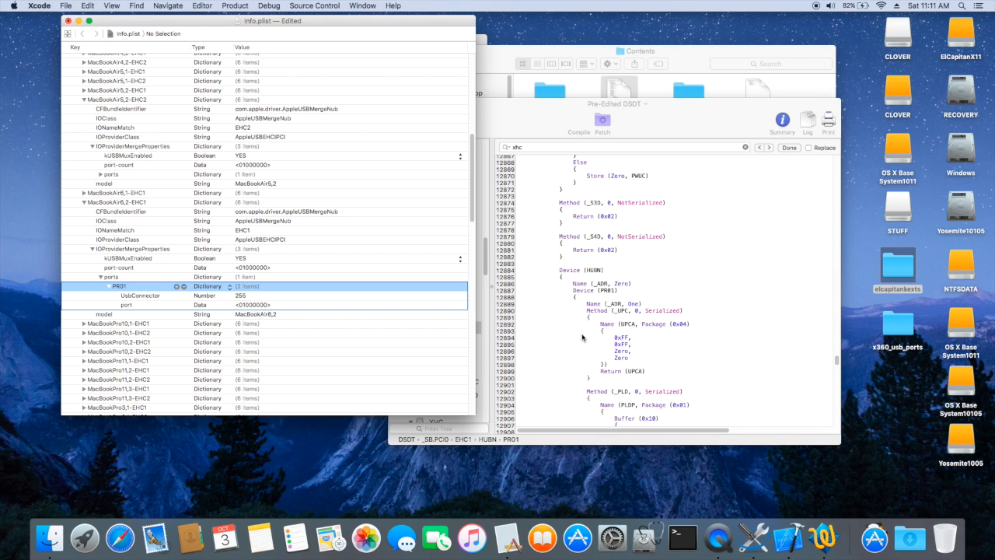
click(625, 349)
click(620, 344)
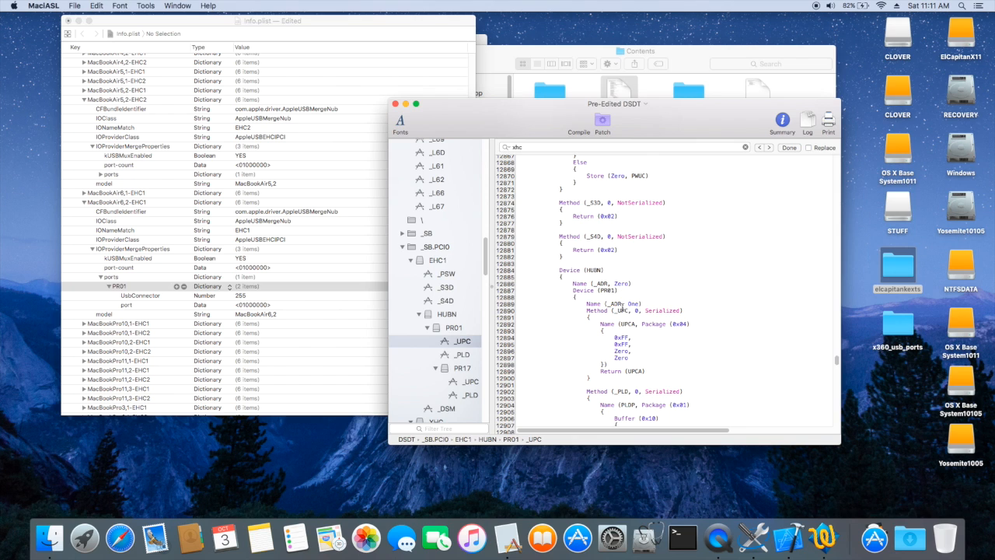
click(87, 287)
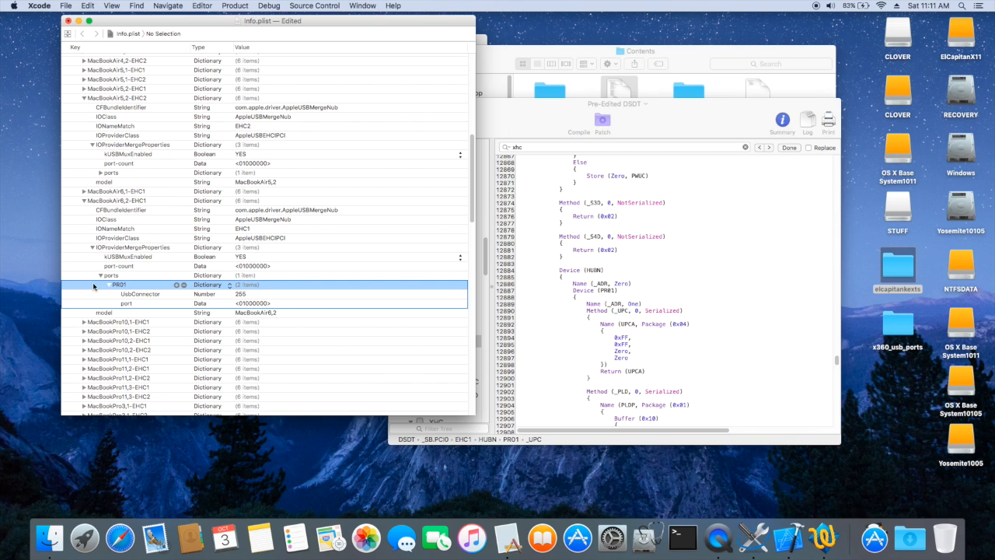
click(108, 286)
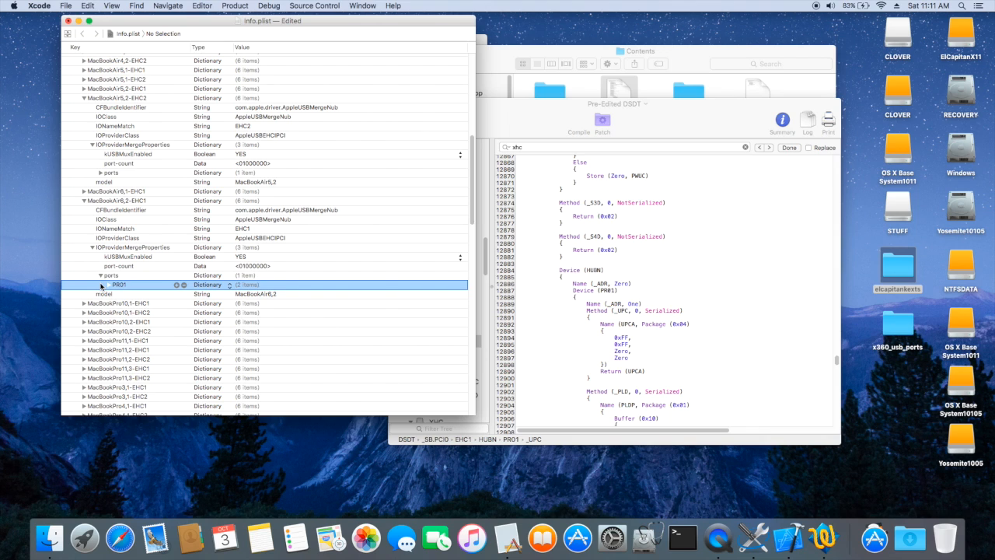
key(super+d)
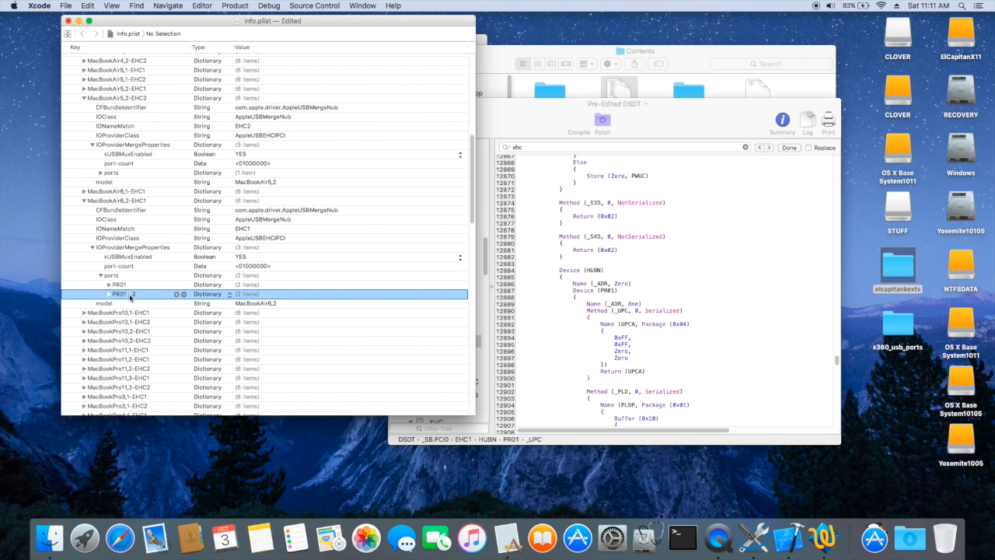
Check the second EHC1 port device in the DSDT and rename the duplicated entry PR17
click(521, 126)
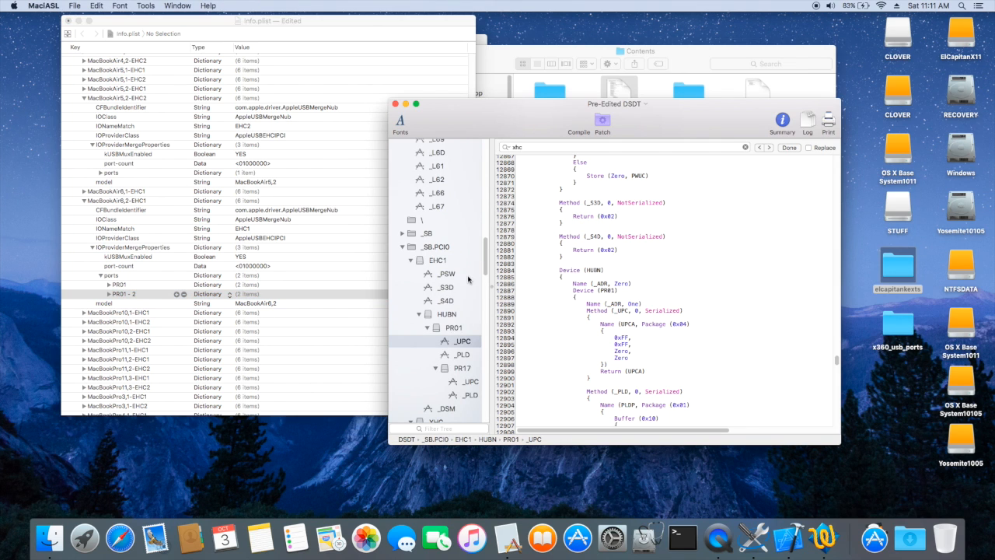
click(449, 370)
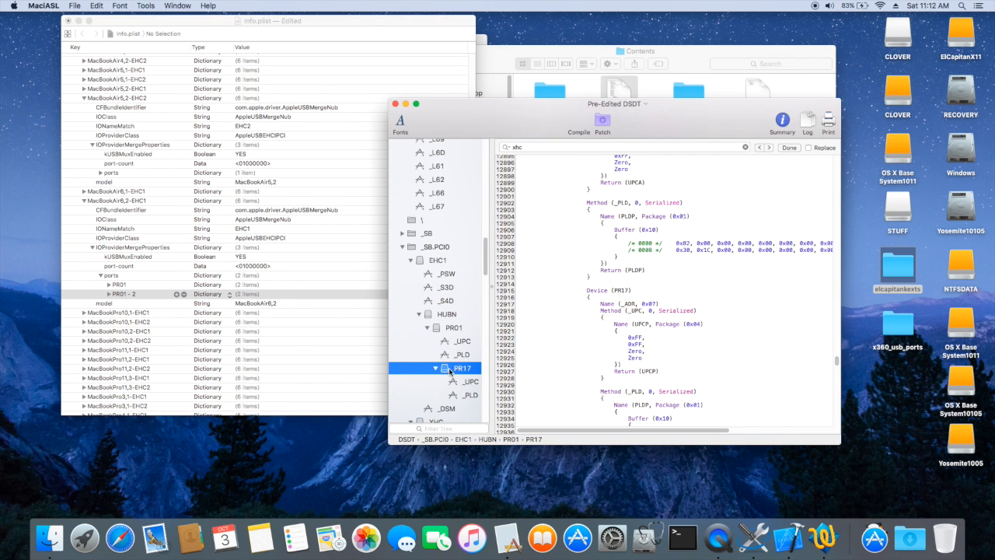
click(139, 294)
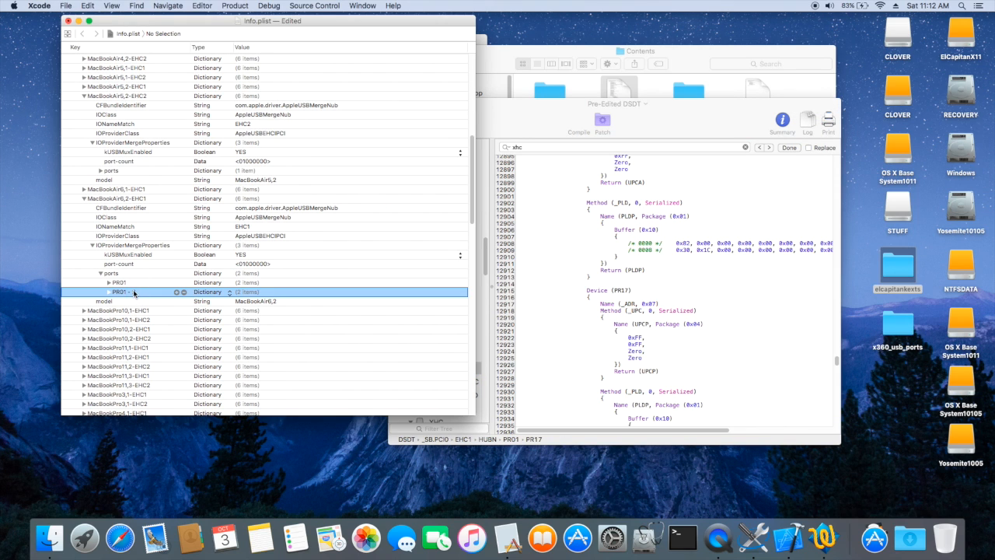
click(133, 292)
click(146, 293)
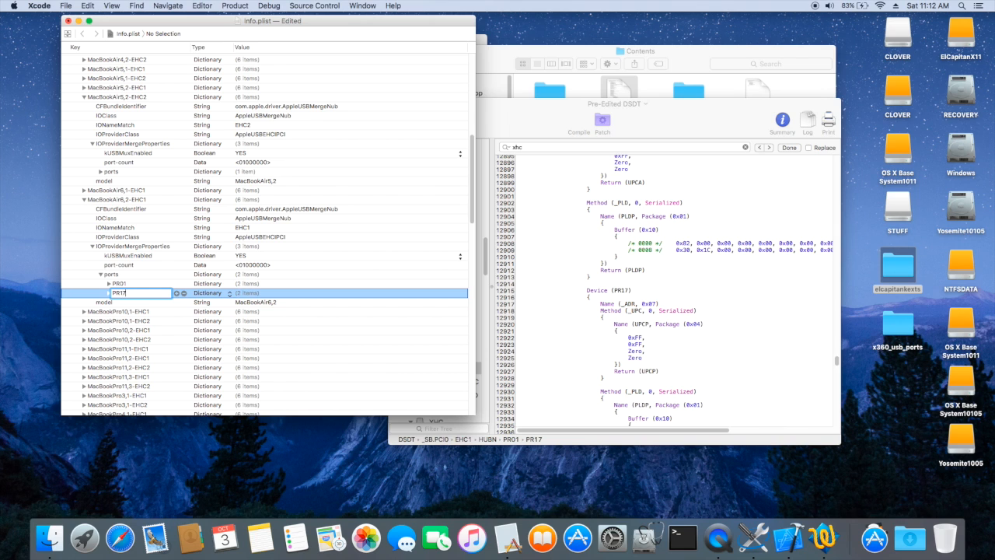
key(Return)
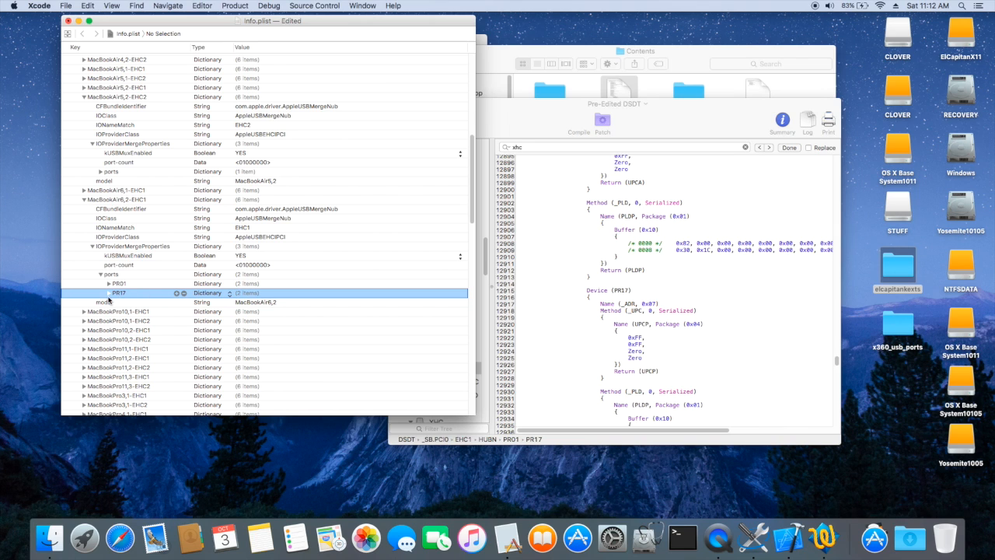
Set the PR17 entry's port data to <07000000> and check its UsbConnector against the PR17 device in the DSDT
click(110, 294)
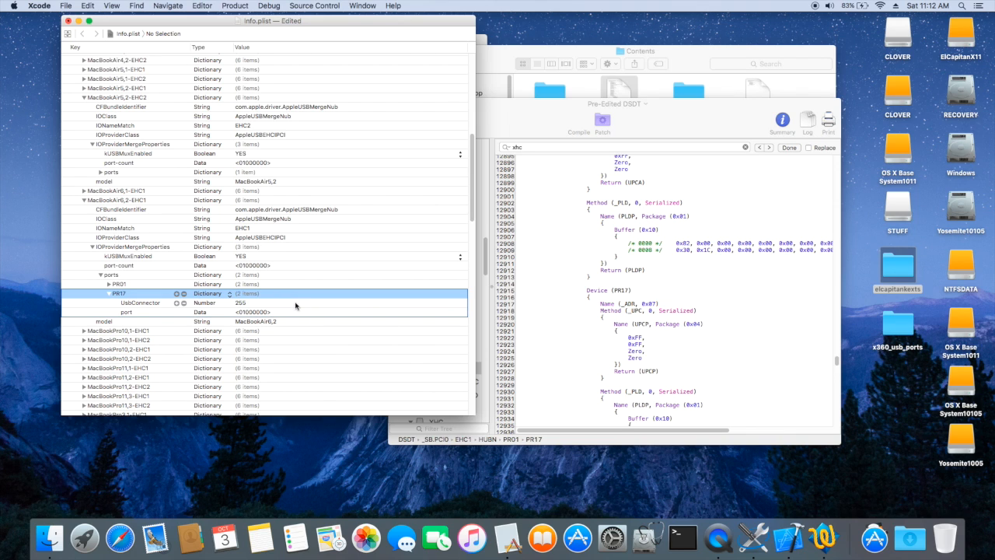
click(246, 313)
click(246, 314)
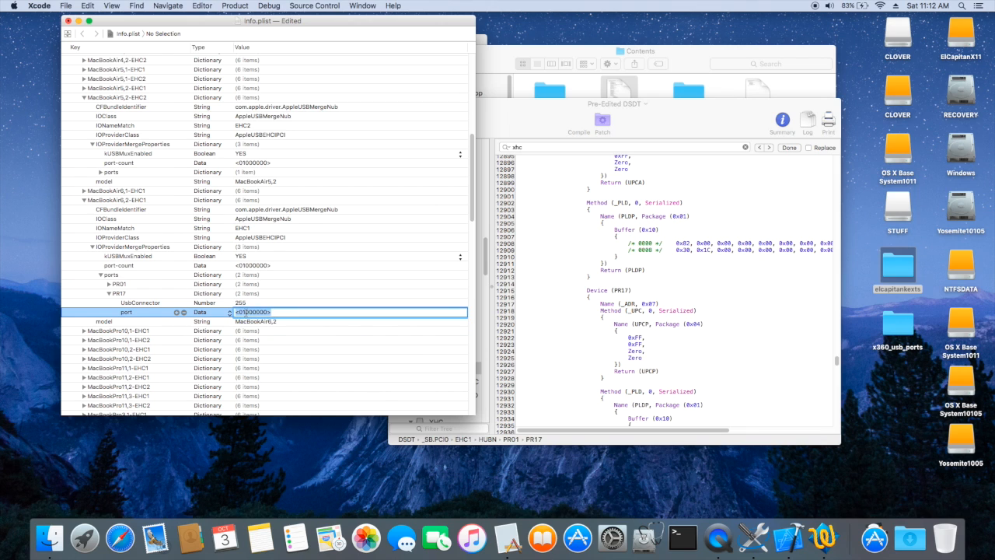
click(244, 312)
key(BackSpace)
key(Tab)
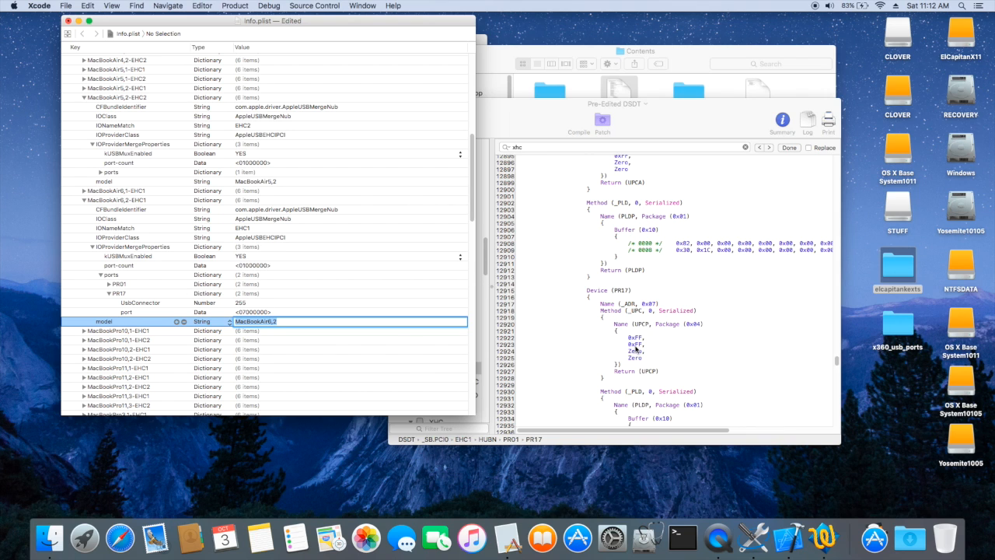
click(628, 344)
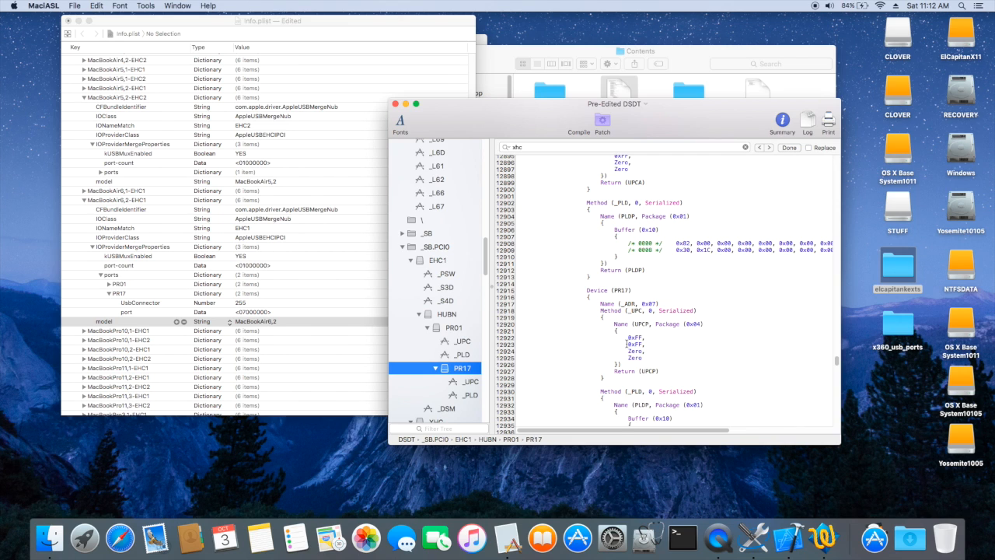
Check the second _UPC value of PR17 in the DSDT and set the MacBookAir6,2-EHC1 port-count to <02000000>
drag(628, 343, 645, 344)
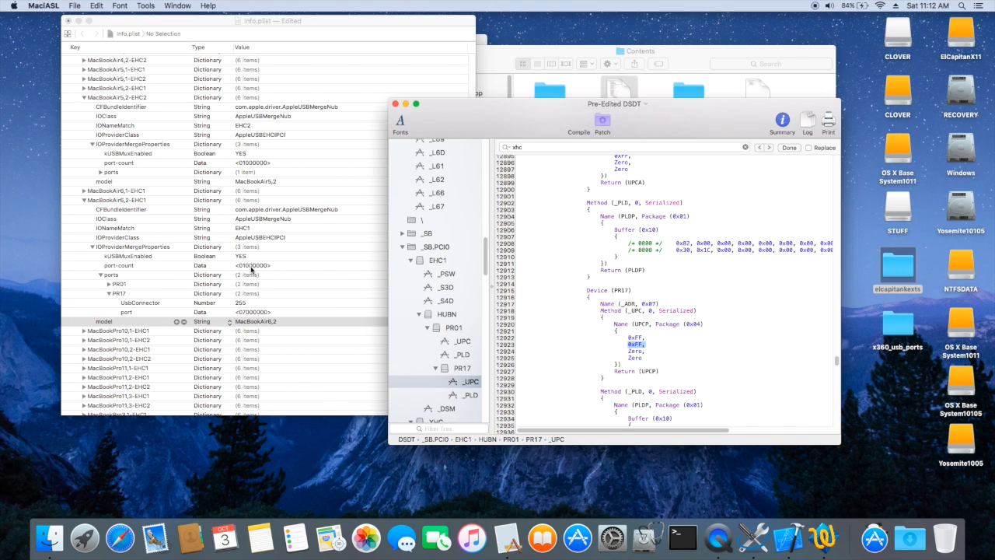
click(252, 268)
click(250, 267)
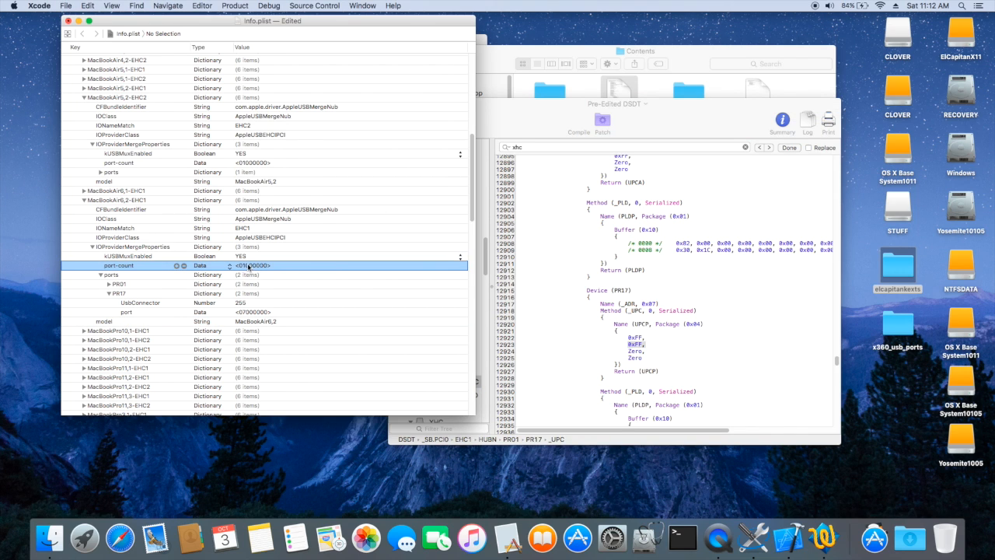
click(246, 267)
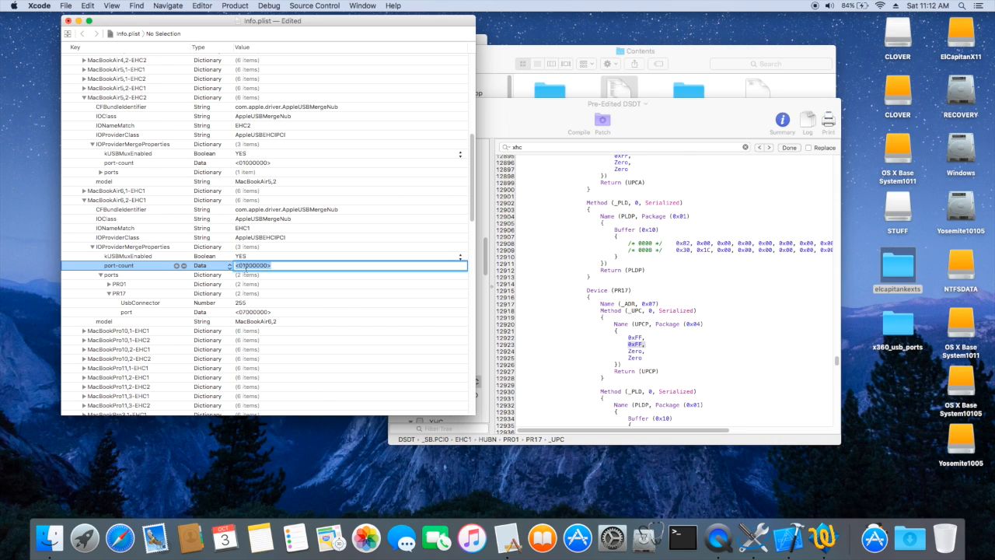
click(240, 265)
key(Delete)
text(2)
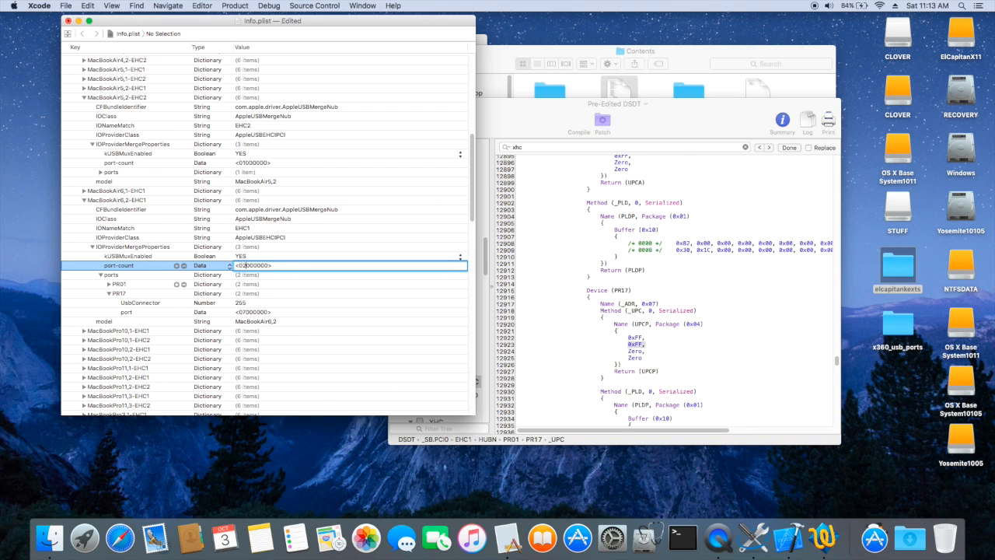
key(Tab)
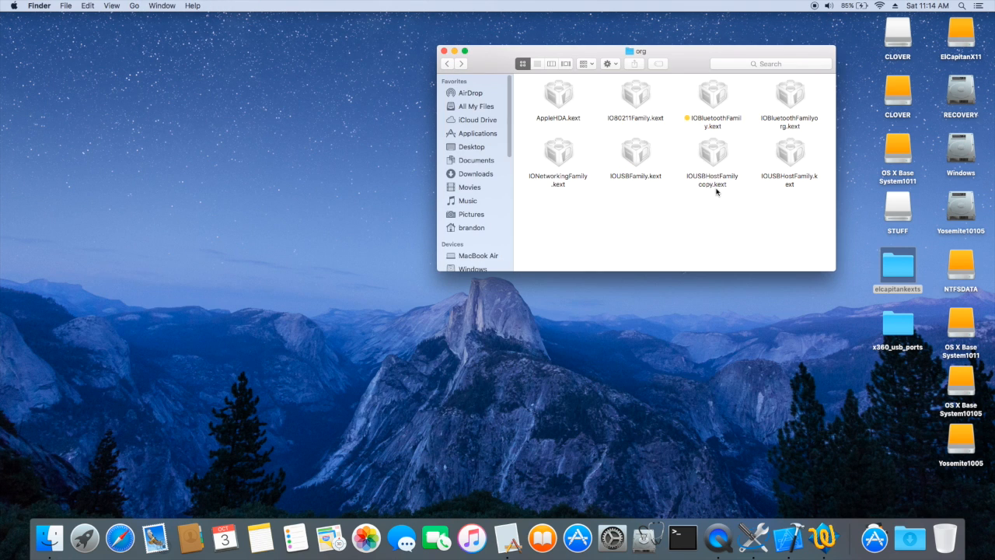
Rename the original IOUSBHostFamily.kext to IOUSBHostFamilyxhc.kext and the edited copy to IOUSBHostFamily.kext in the org folder
click(716, 187)
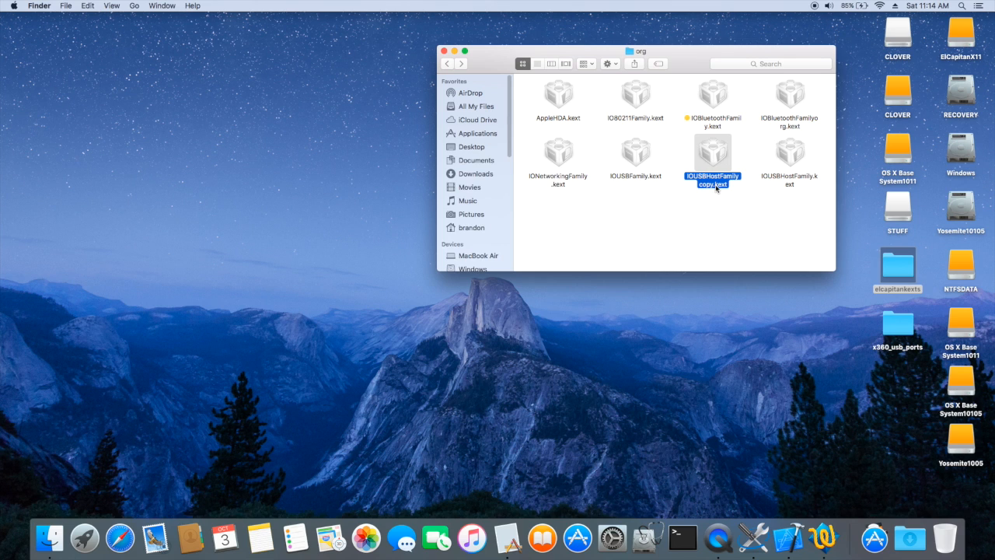
click(712, 184)
key(BackSpace)
key(BackSpace)
key(BackSpace)
key(BackSpace)
key(BackSpace)
key(Return)
Switch to Kext Helper b7, add IOUSBHostFamily.kext, enter the account password, and install the kext
click(871, 536)
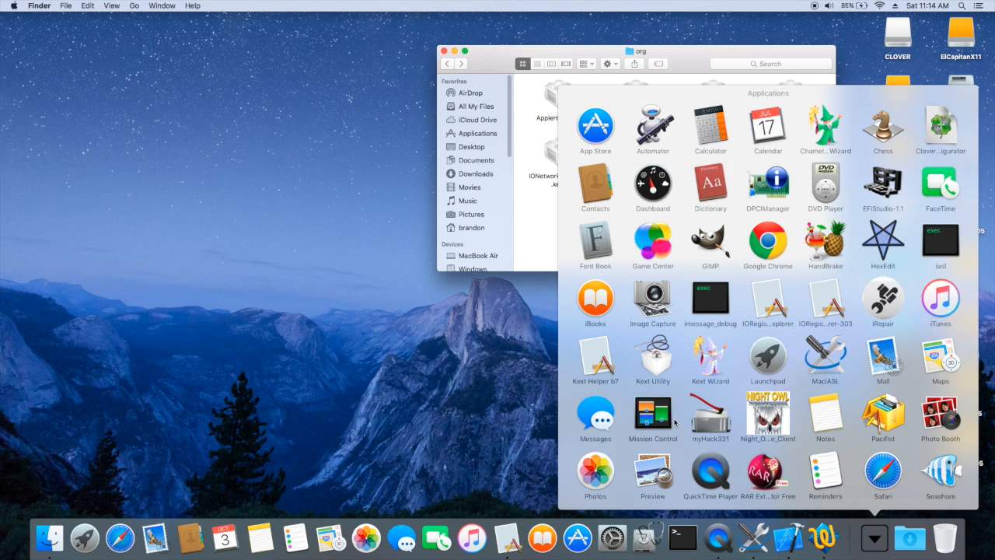
click(593, 360)
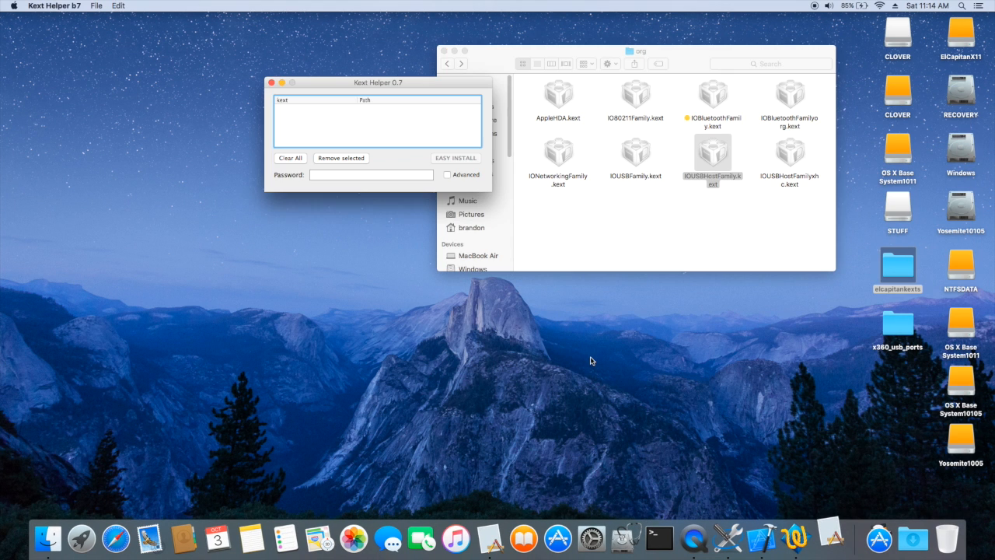
click(712, 153)
drag(712, 153, 427, 130)
click(381, 178)
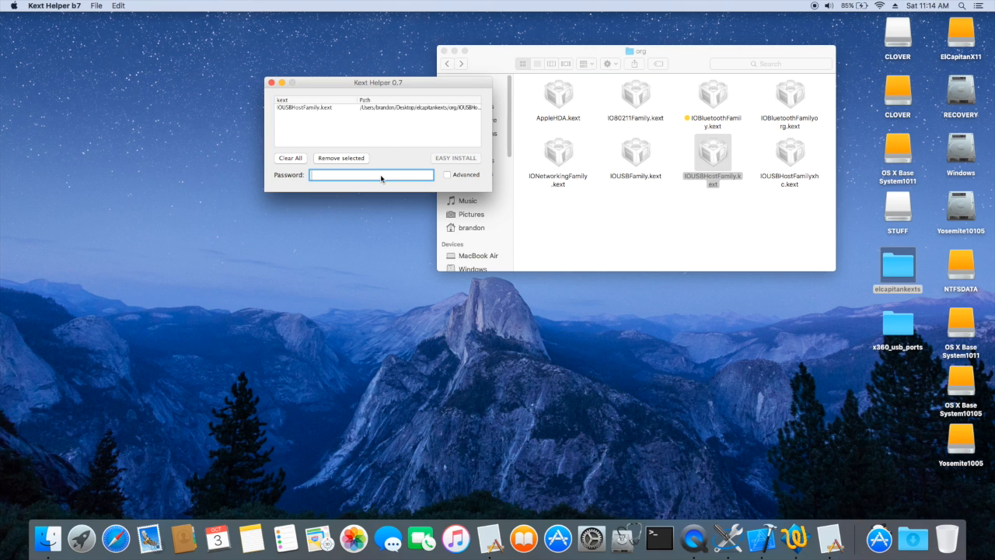
text(••••••)
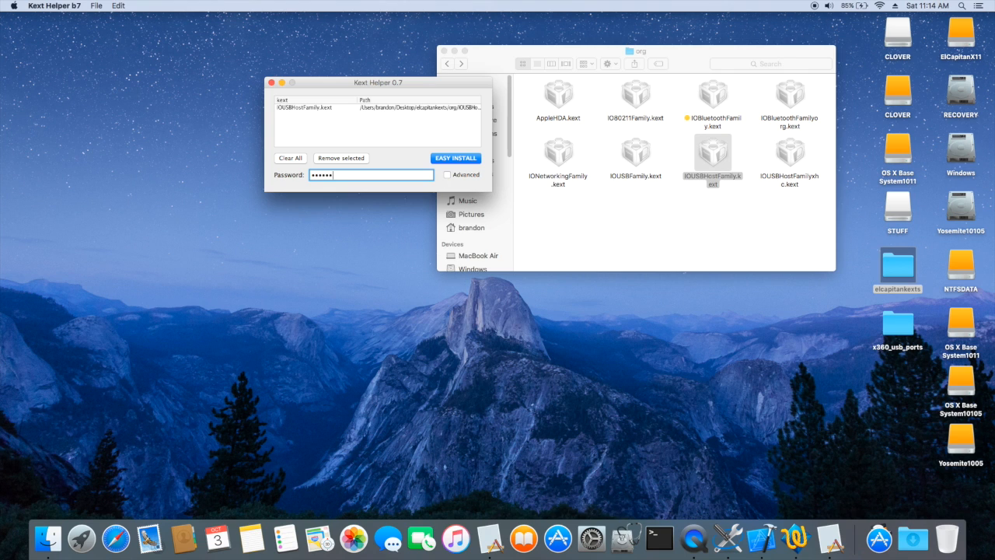
click(465, 158)
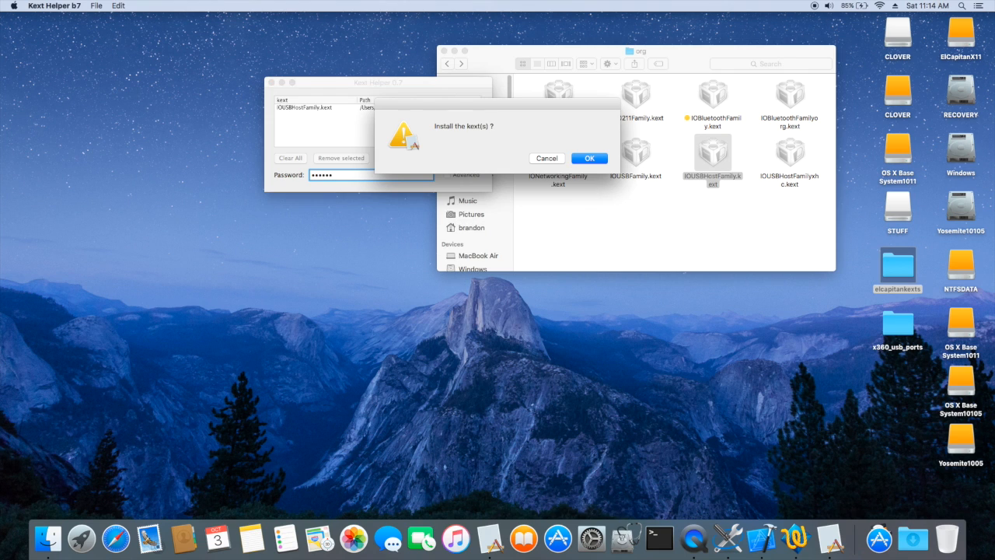
click(590, 159)
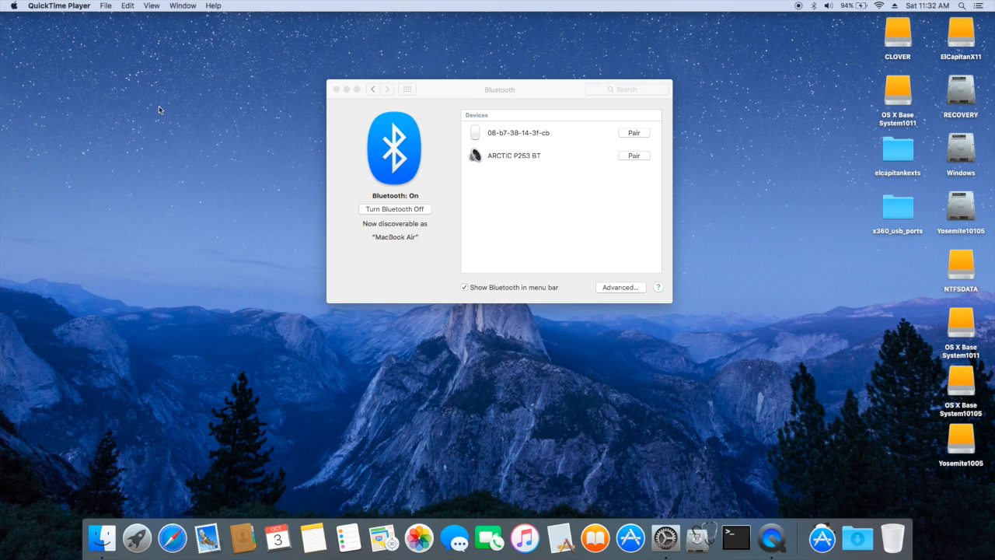
Pair the ARCTIC P253 BT headset and the Bluetooth mouse, and close the Bluetooth preferences
click(629, 157)
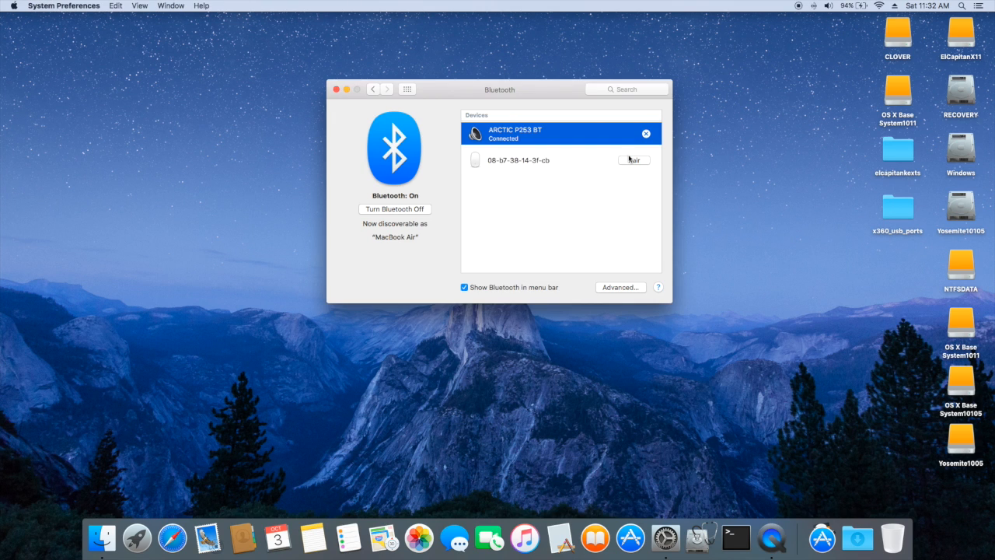
click(630, 160)
click(763, 192)
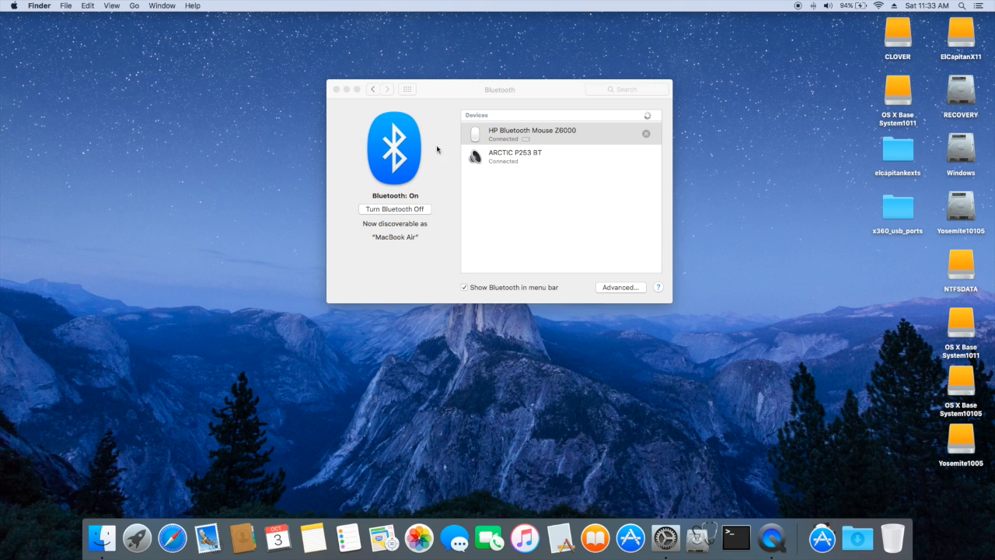
click(337, 90)
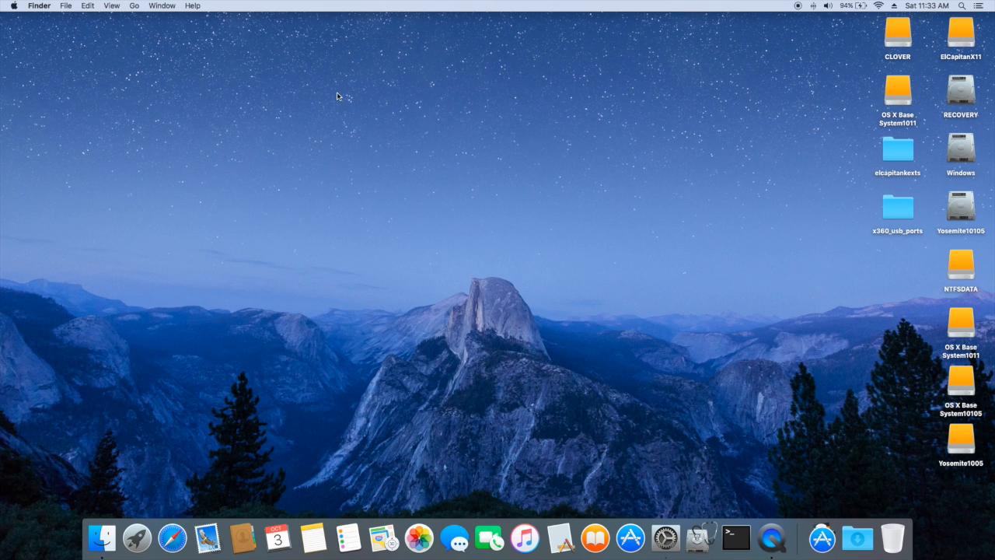
Examine the Bluetooth details and the devices on the USB 2.0 and 3.0 buses in System Information
click(13, 7)
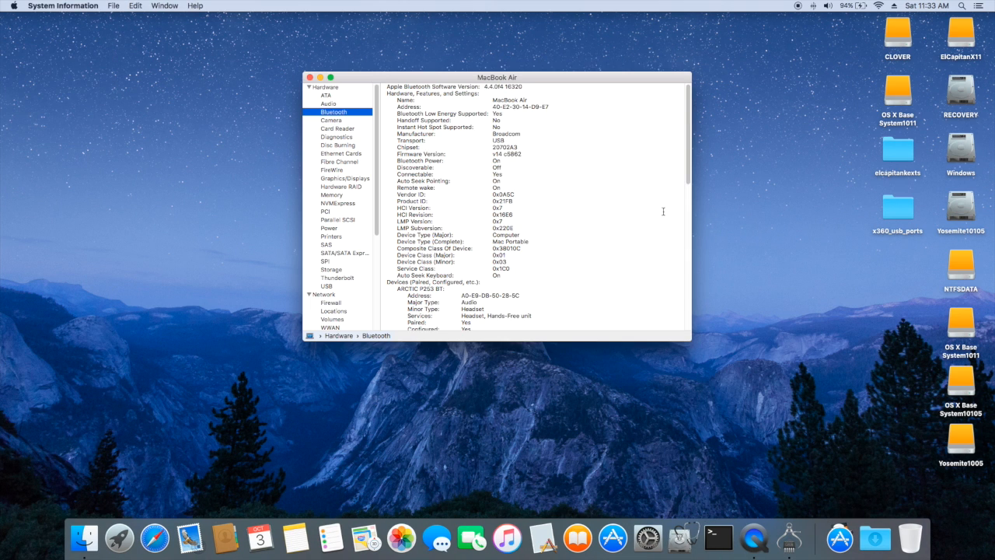
scroll(686, 197, down, 3)
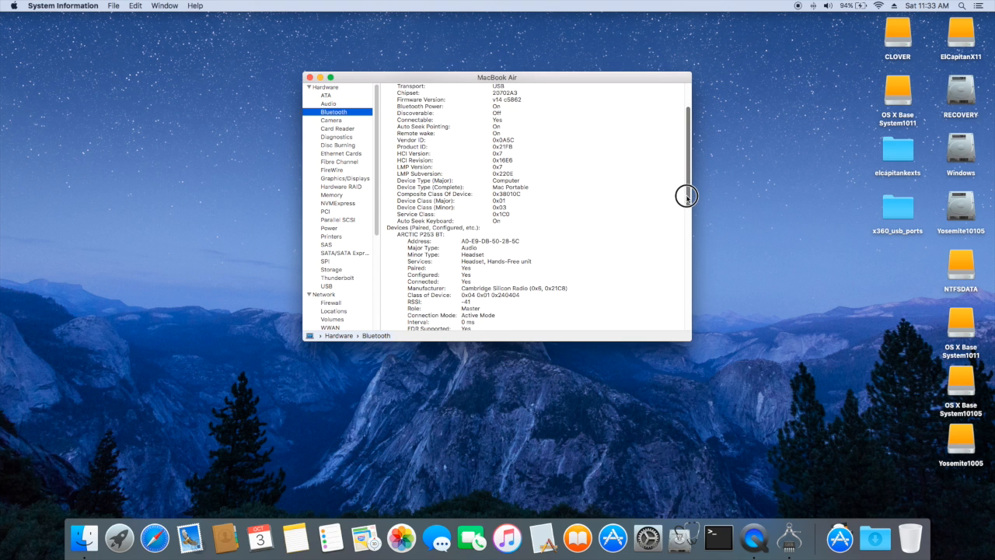
drag(687, 196, 687, 272)
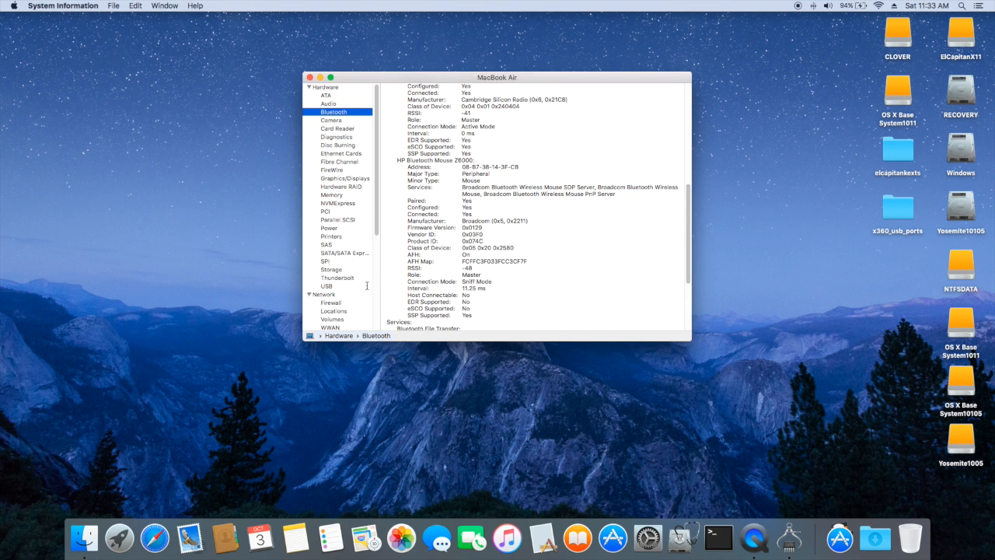
click(325, 287)
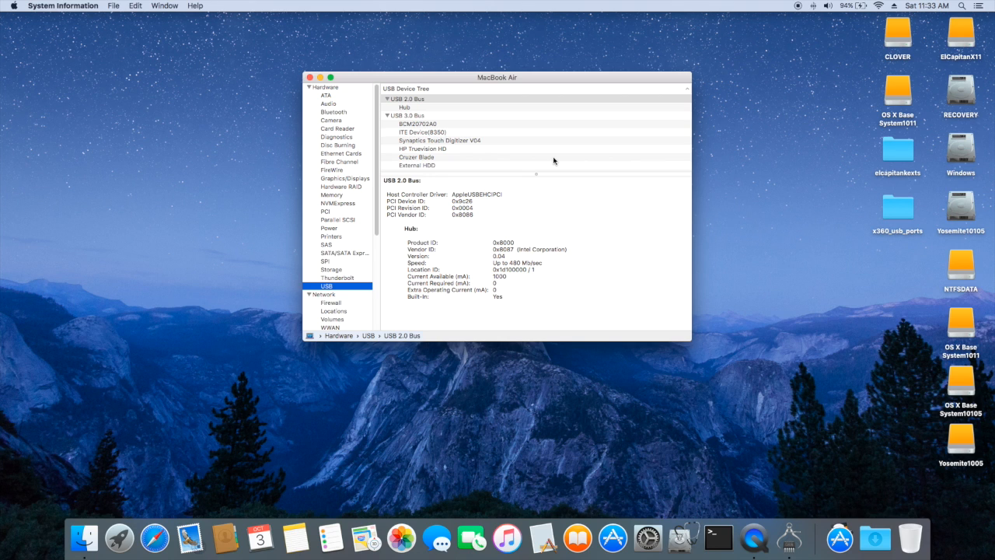
click(432, 123)
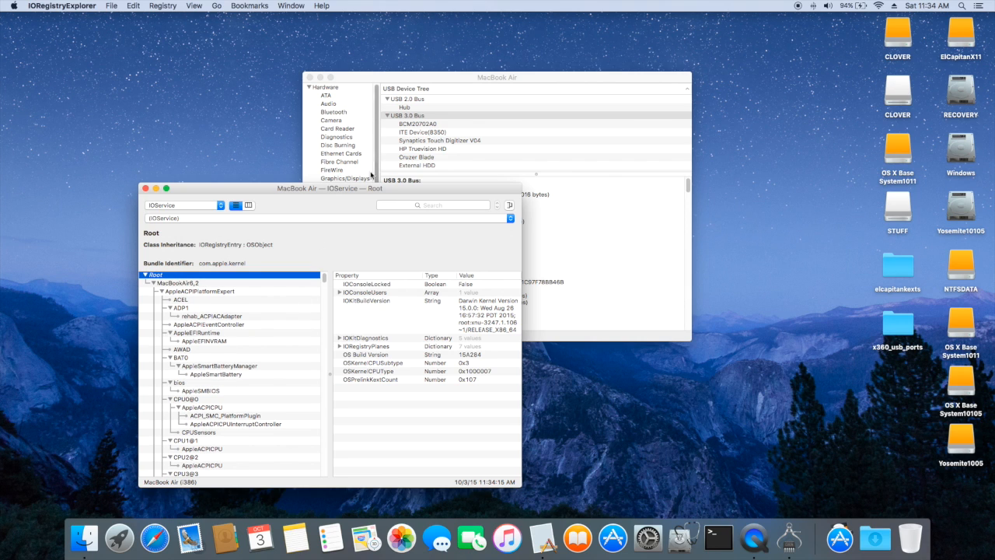
click(461, 80)
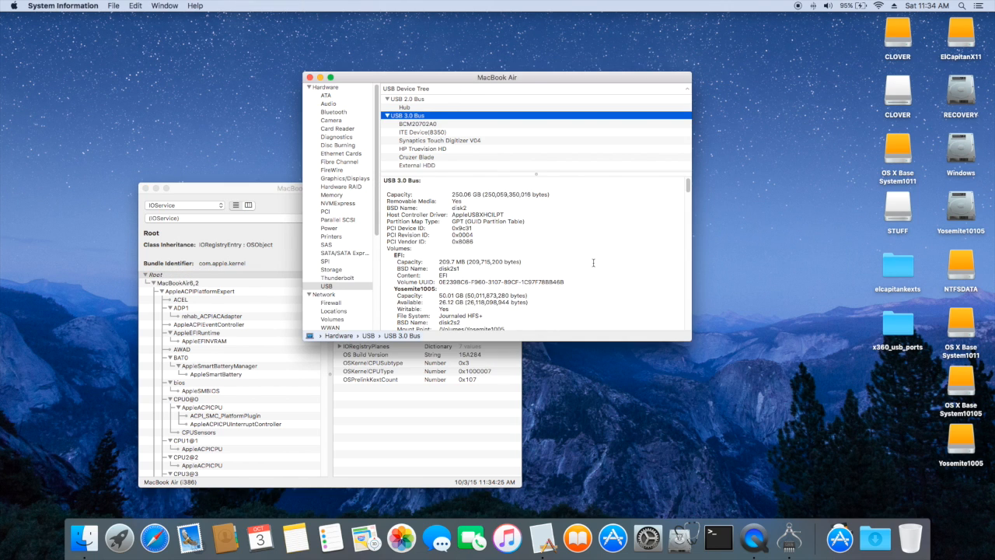
drag(376, 230, 365, 287)
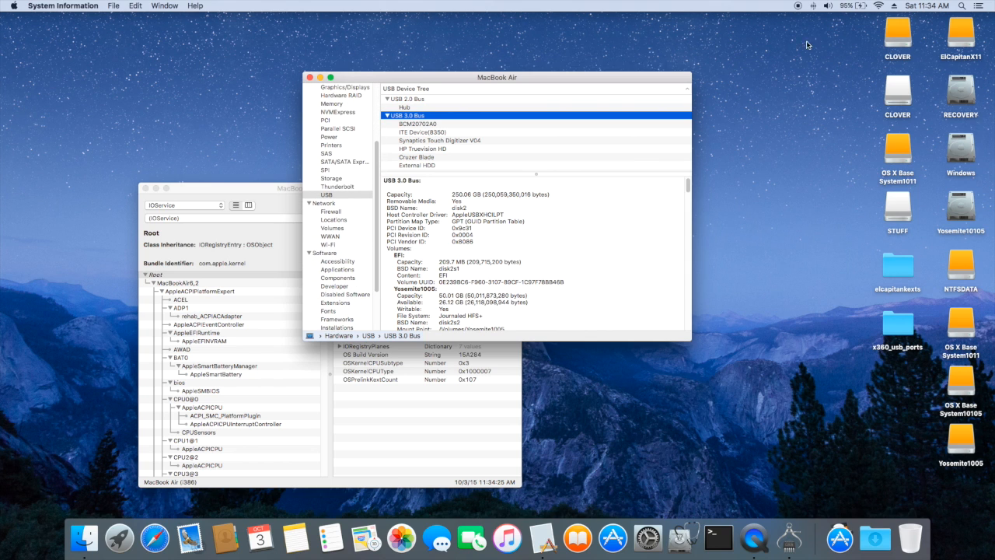
Check the available sound output and input devices in the Sound preferences
click(829, 6)
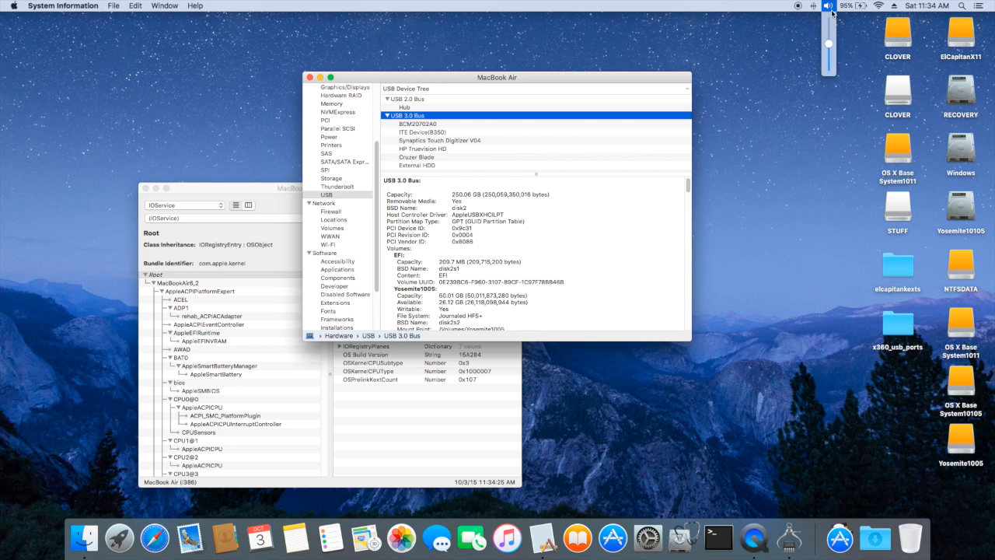
click(830, 9)
click(653, 544)
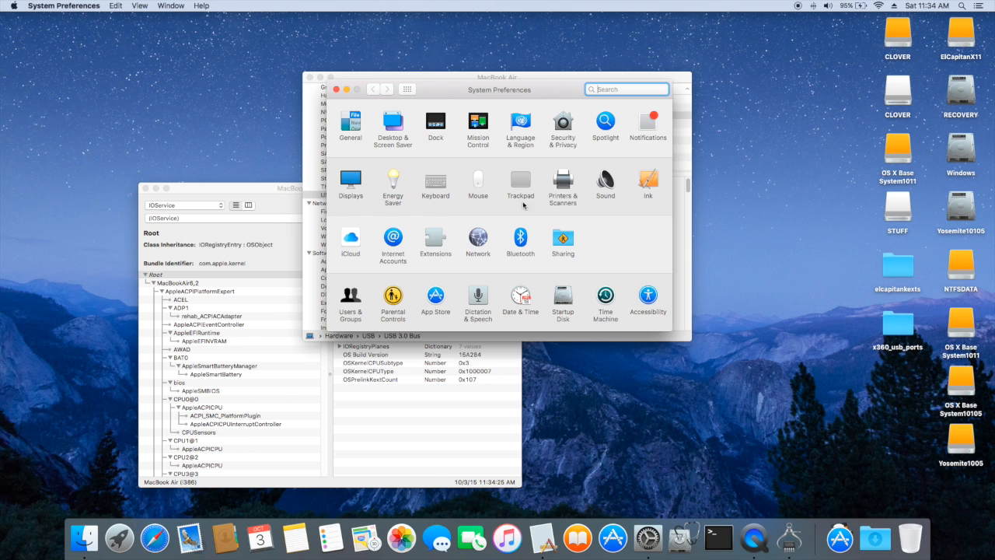
click(605, 182)
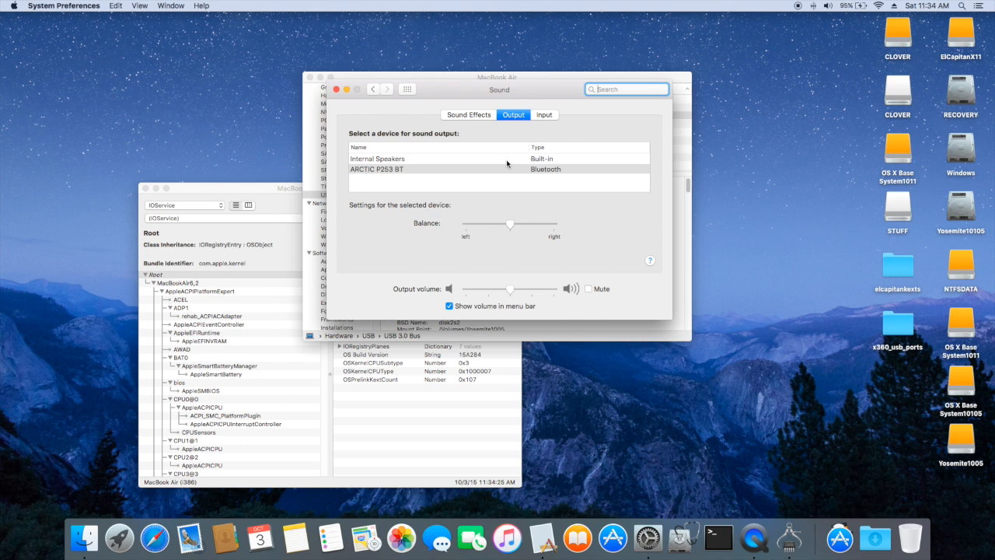
click(545, 115)
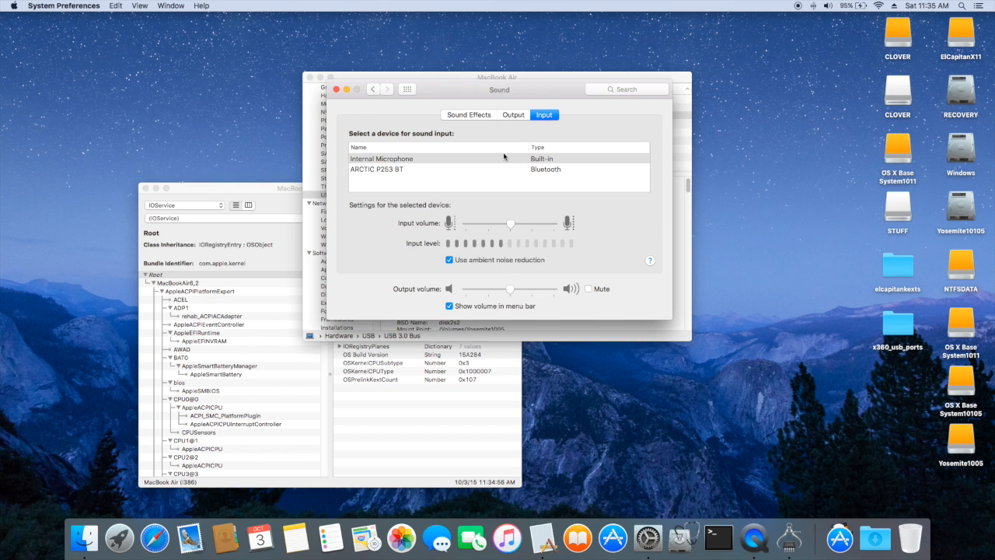
Show the scaled resolution choices for the built-in display in the Displays preferences
click(407, 89)
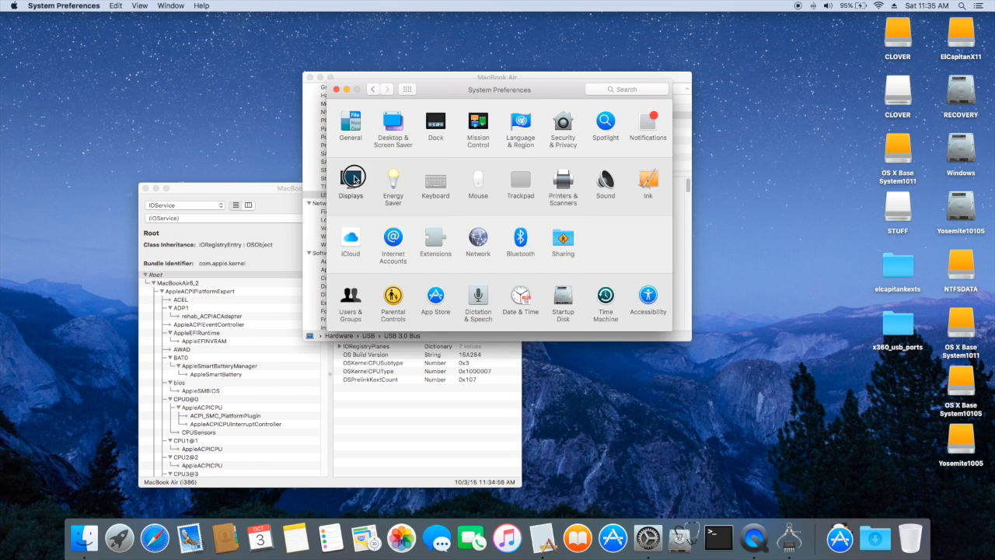
click(365, 178)
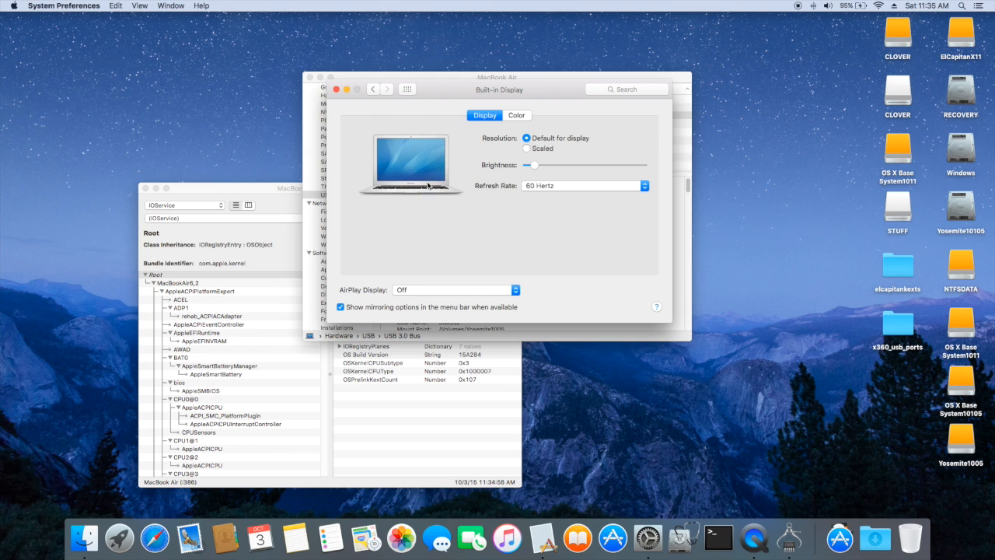
click(530, 149)
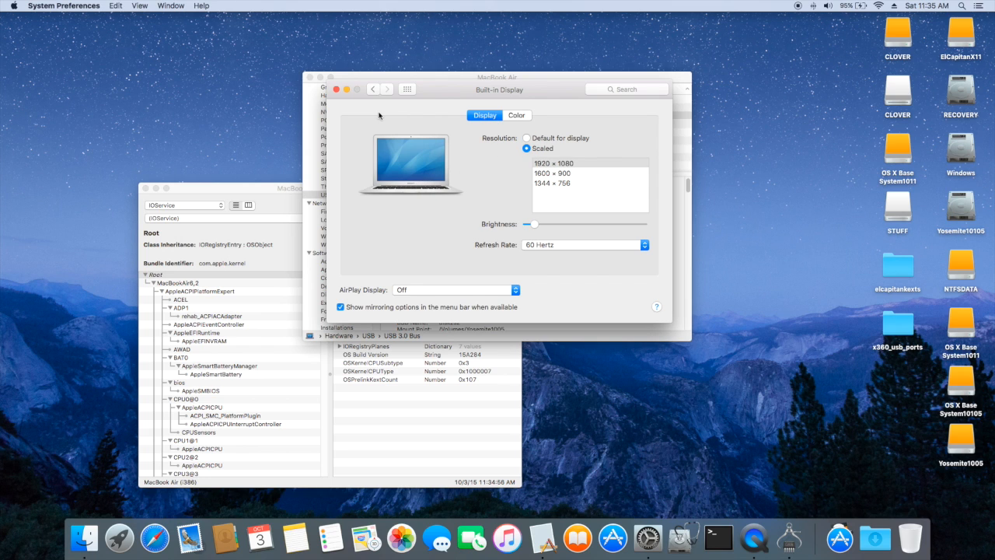
Open the Network preferences, connect Wi-Fi to dognmonkey_Guest_5GHz, and try switching it to dognmonkey_Guest_2.4GHz
click(406, 89)
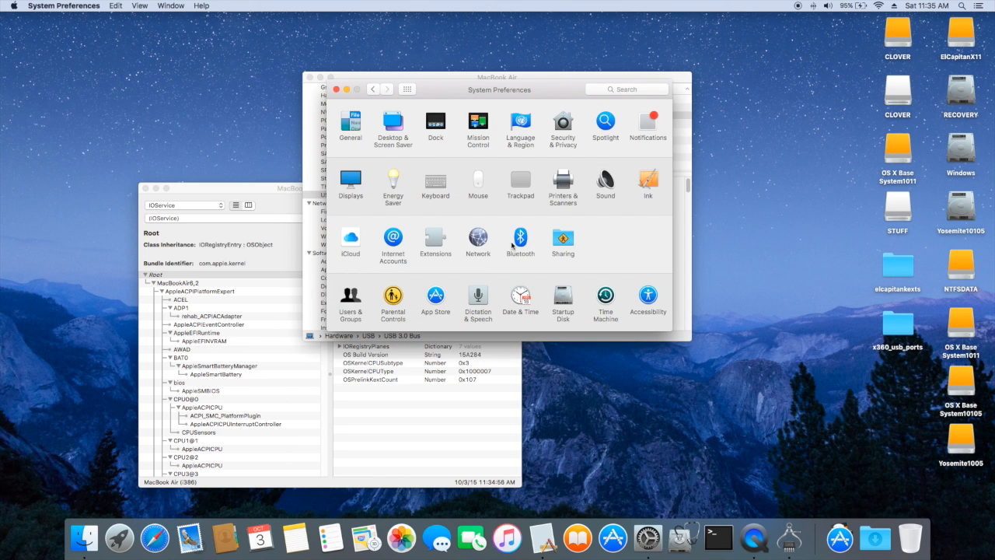
click(484, 240)
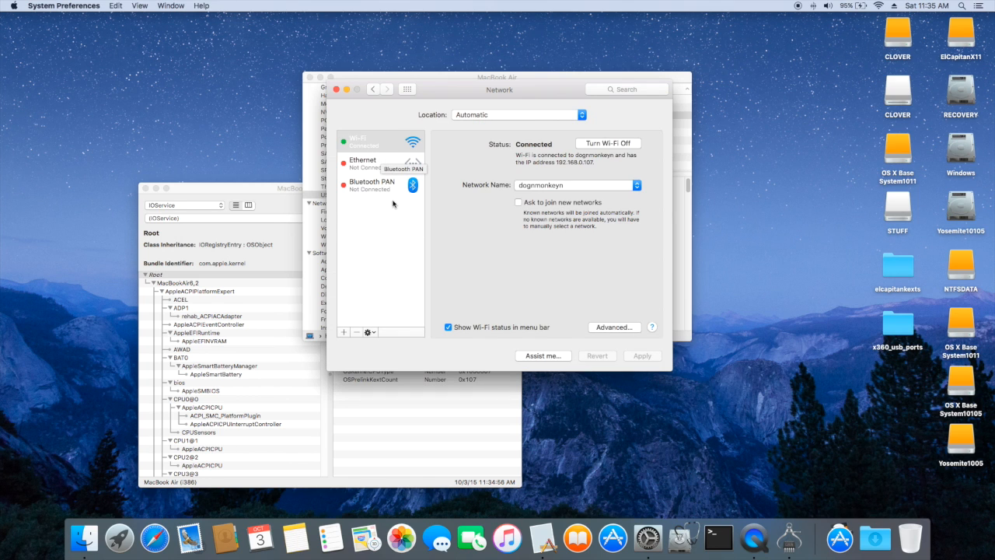
click(878, 8)
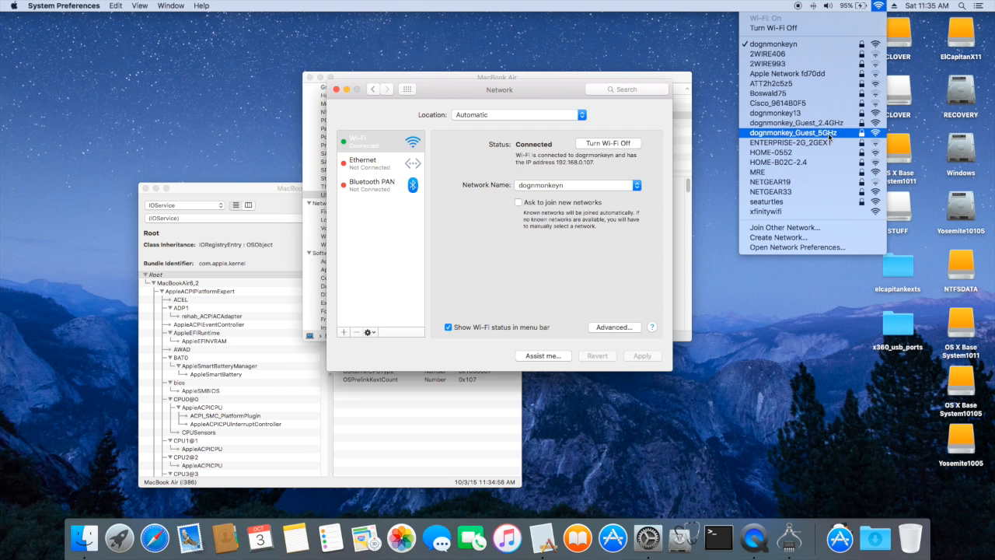
click(831, 137)
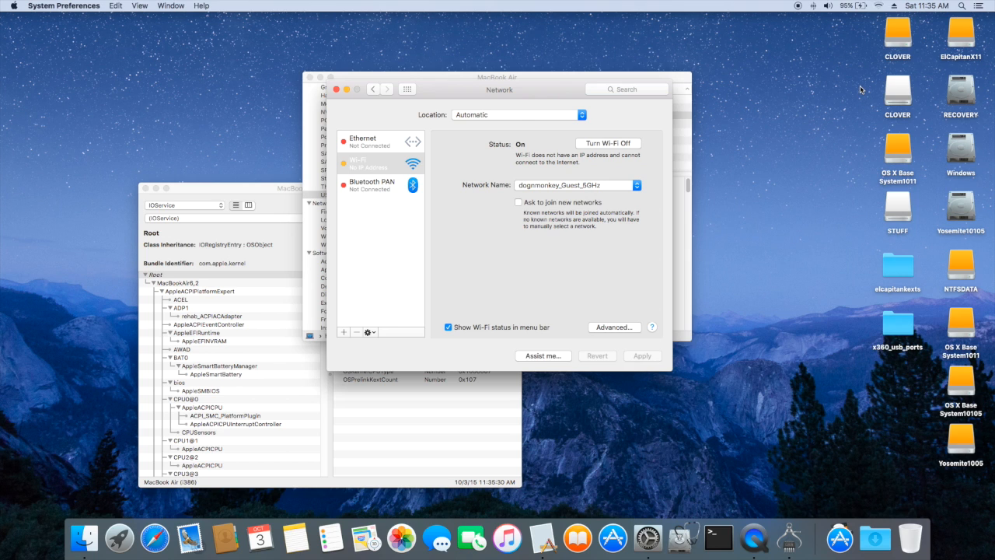
click(880, 9)
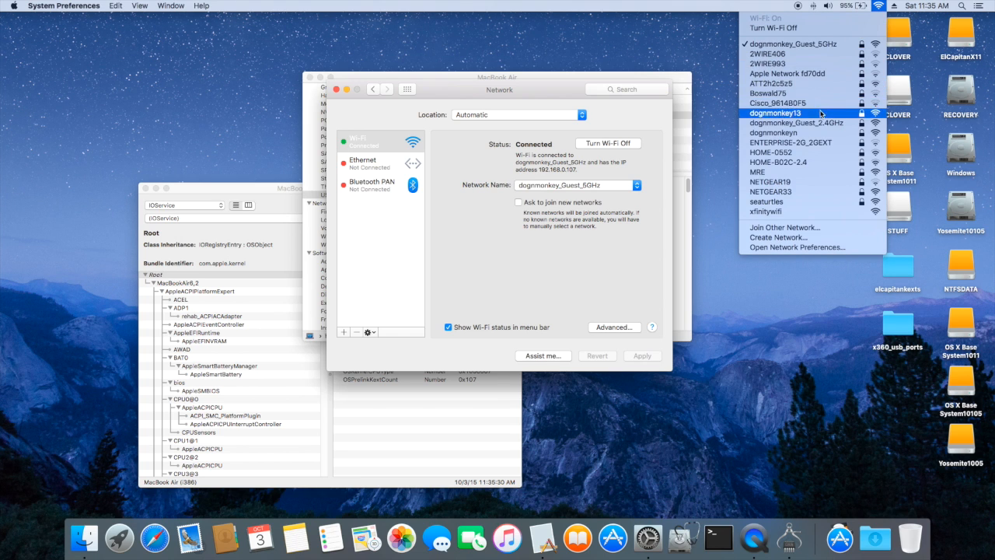
click(831, 124)
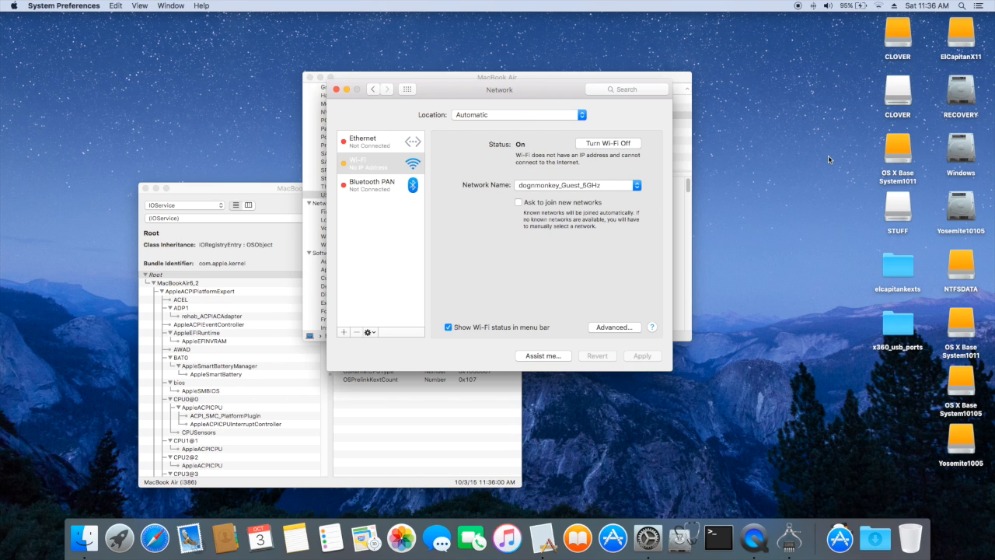
Switch to IORegistryExplorer, filter the registry for xhc, and examine the properties of ports HS09 through HS01 under XHC
click(241, 192)
click(424, 205)
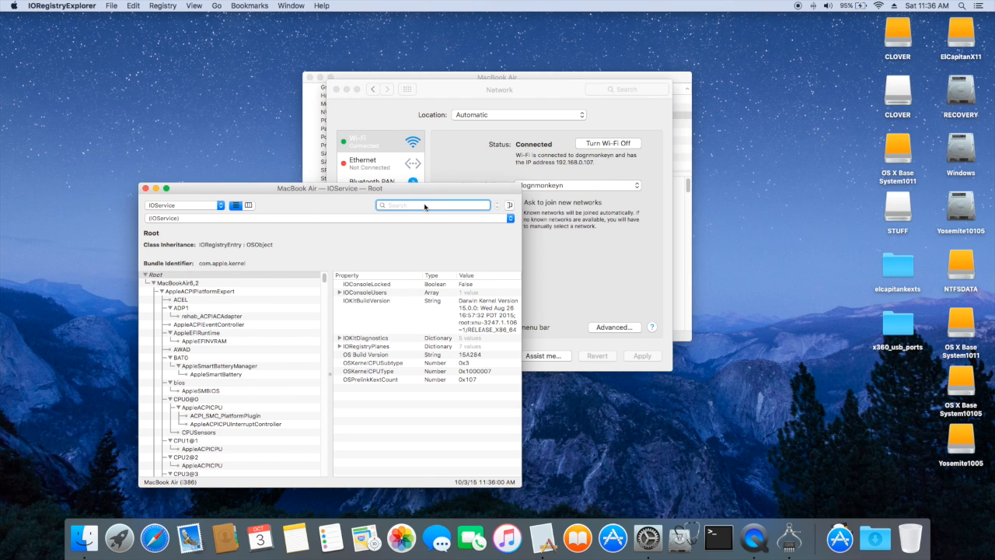
text(c)
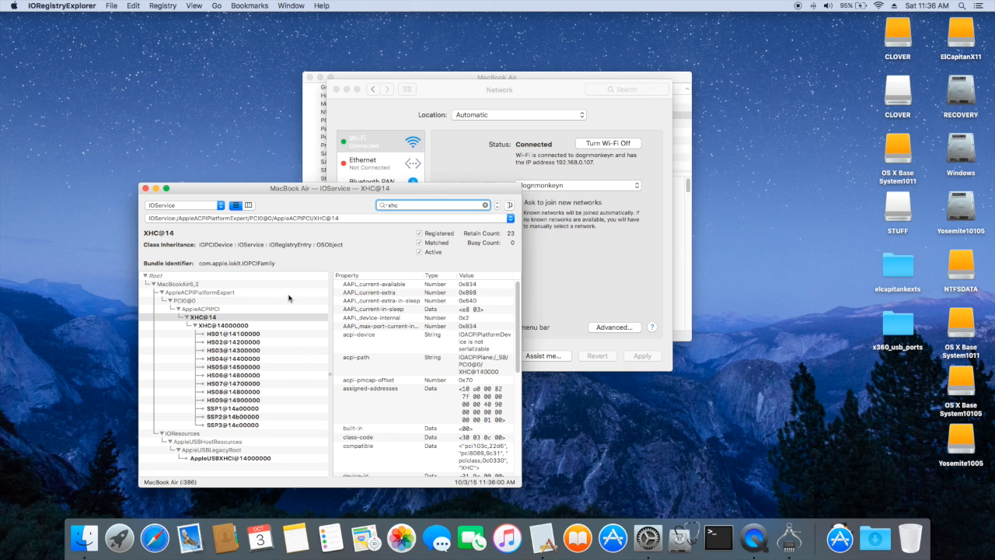
click(252, 400)
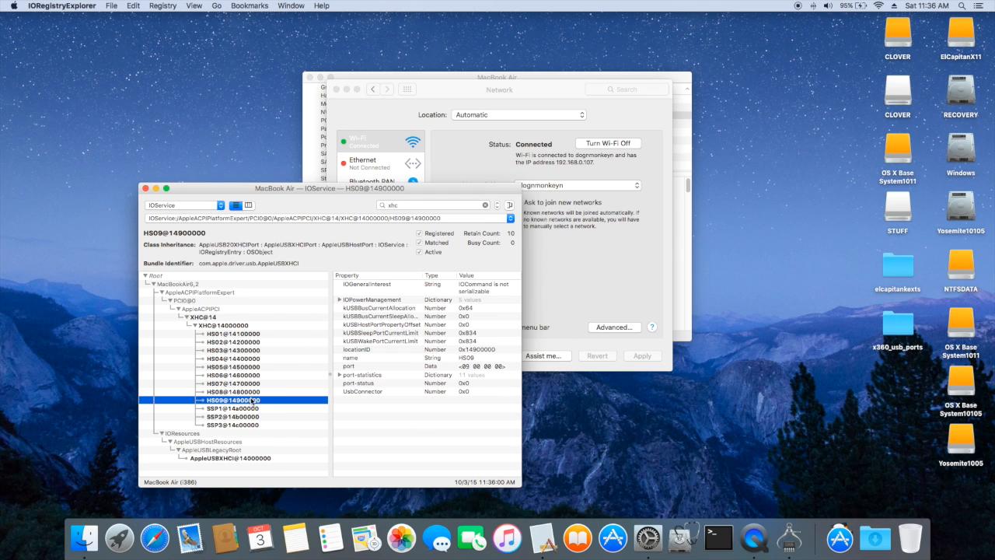
click(248, 393)
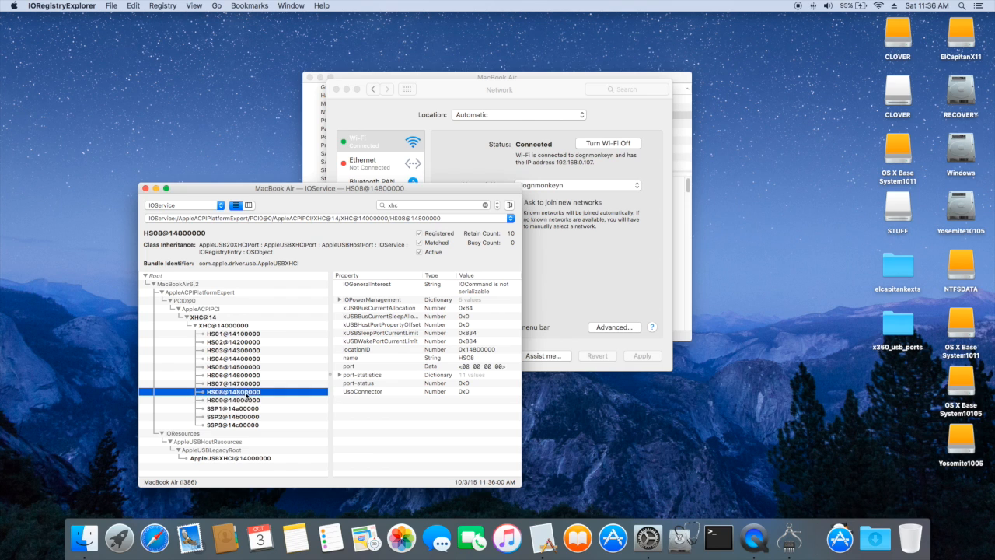
click(250, 385)
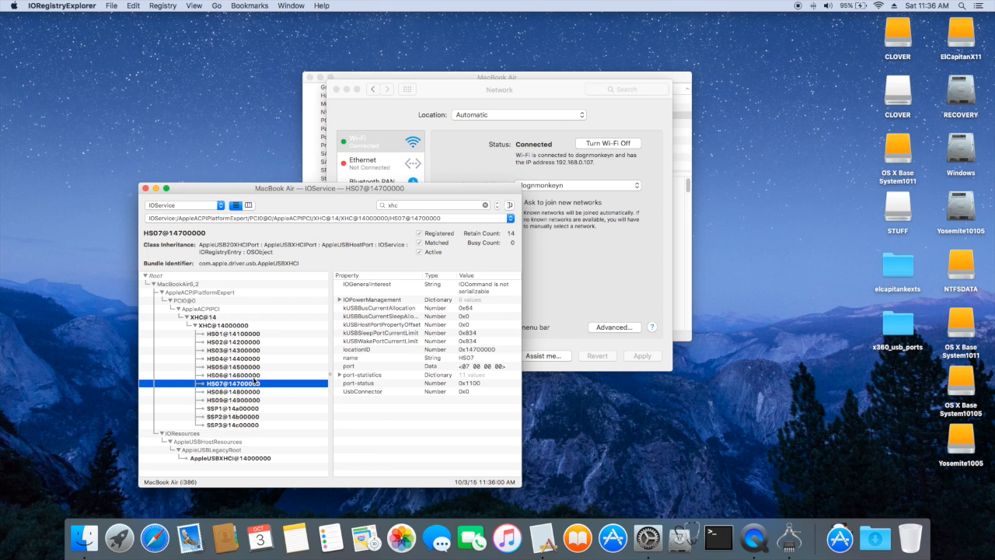
click(257, 376)
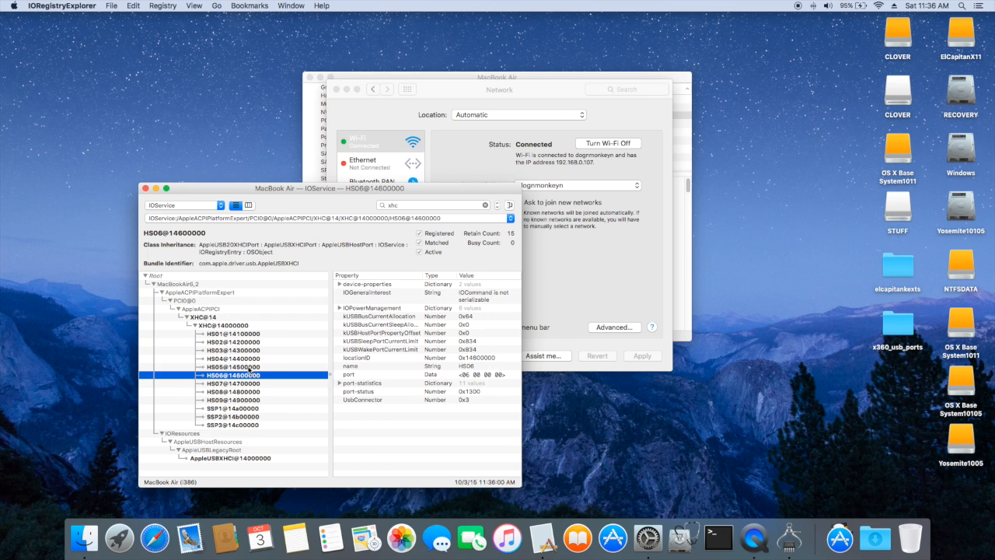
click(258, 367)
click(259, 359)
click(260, 351)
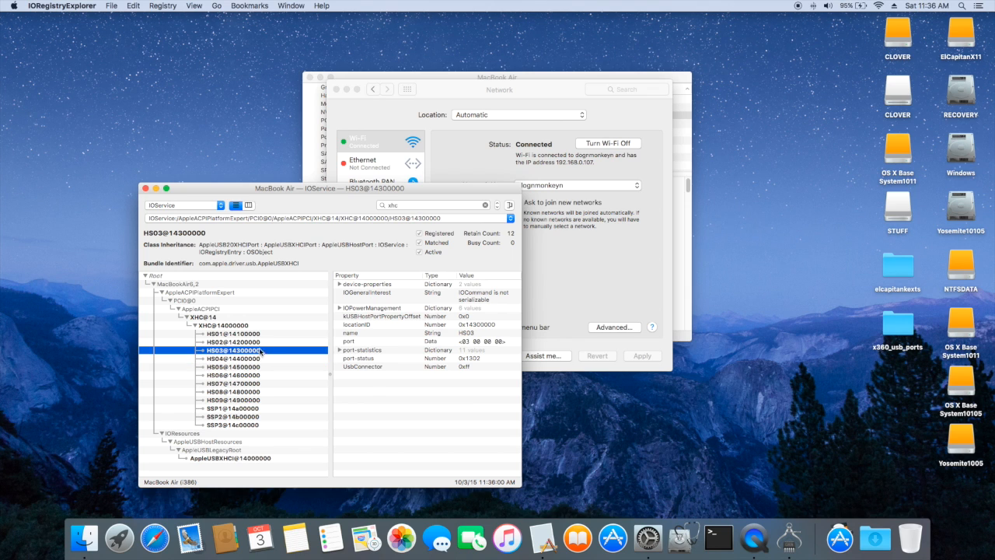
click(264, 343)
click(262, 334)
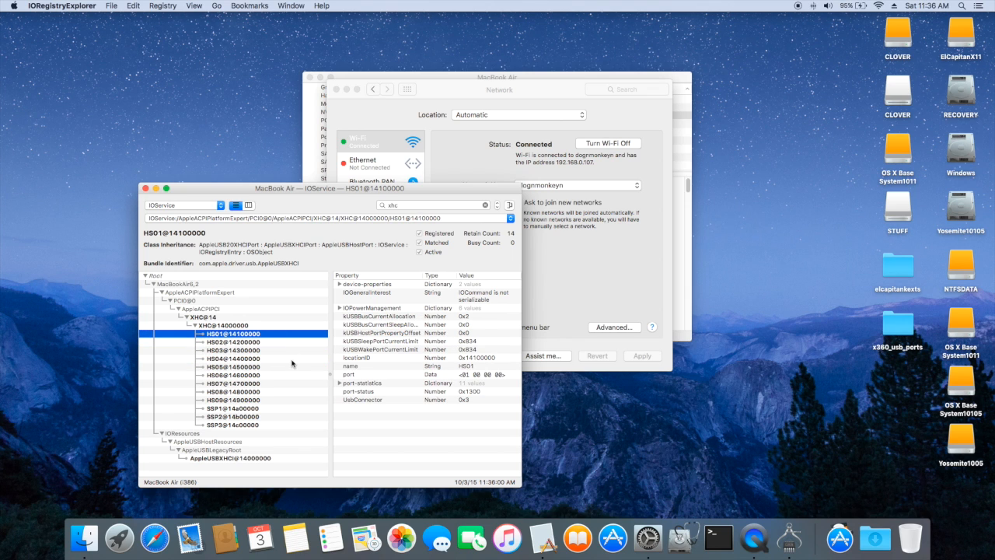
Examine the properties of the SSP1, SSP2 and SSP3 ports under the XHC controller
click(252, 409)
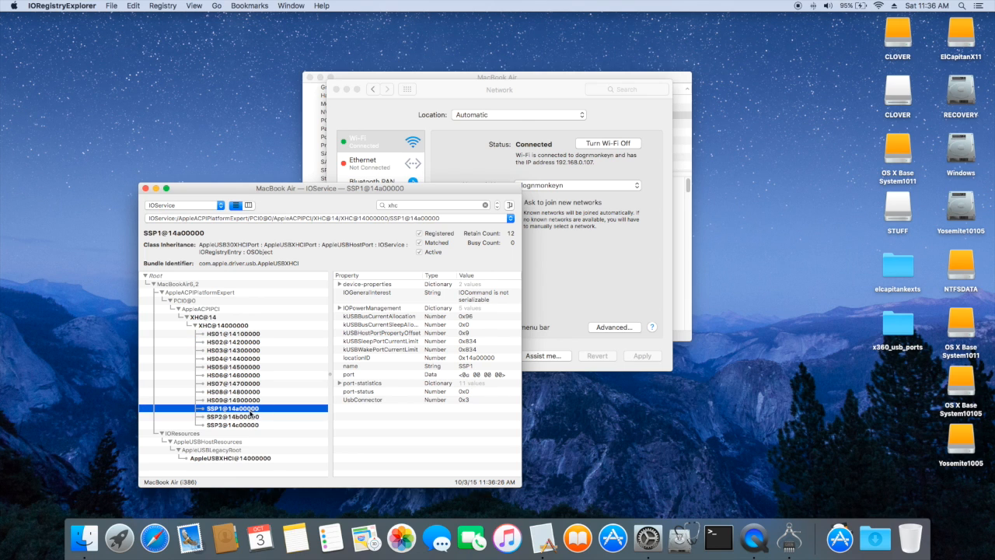
mouse_move(249, 420)
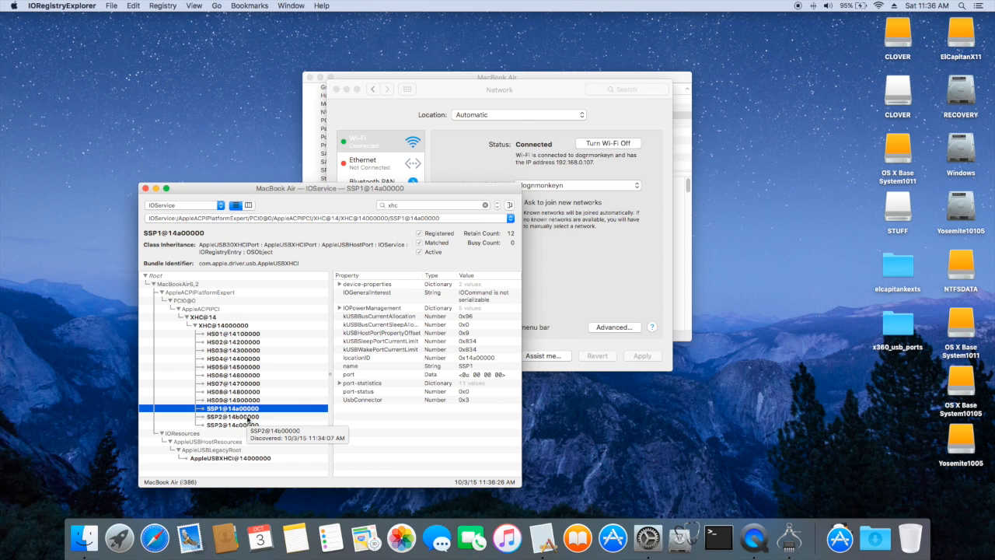
click(248, 419)
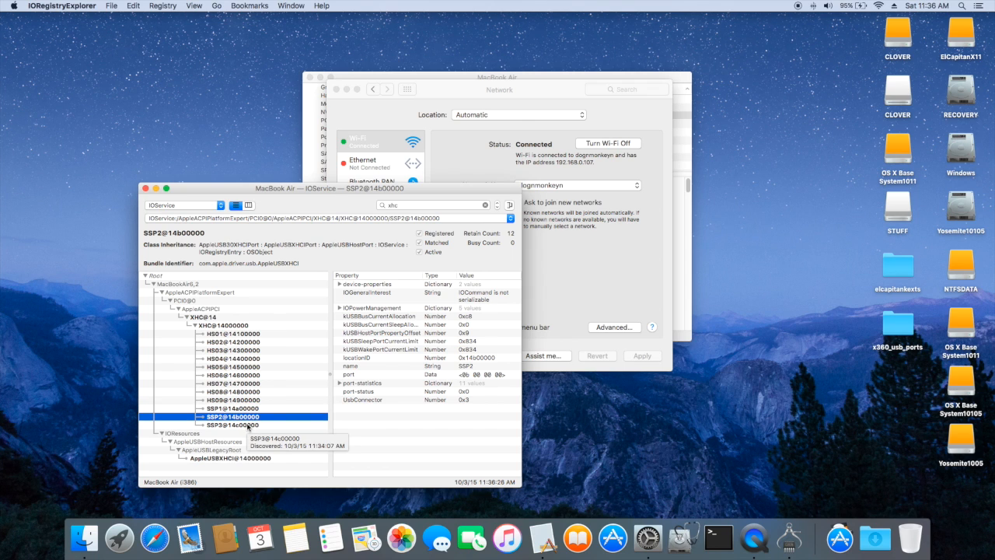
click(248, 425)
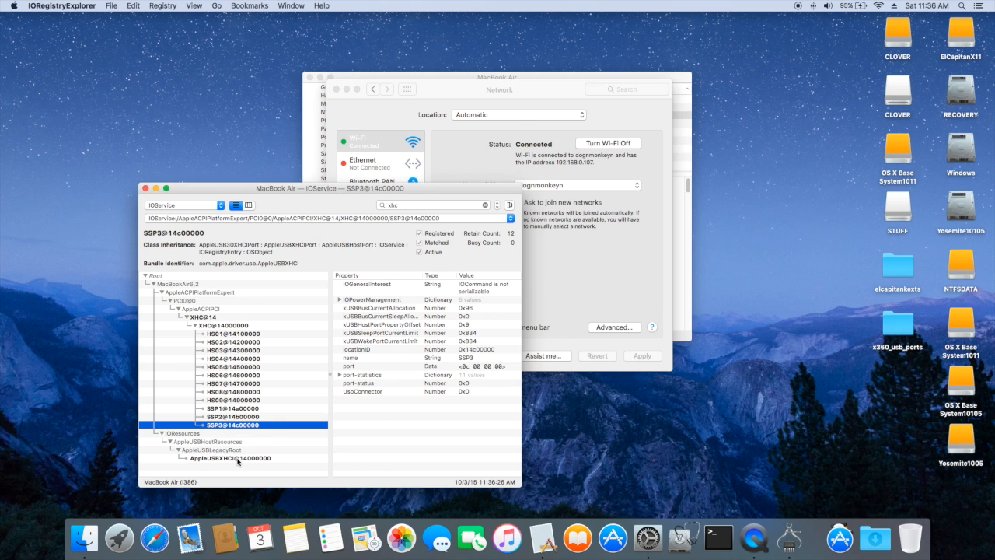
Filter the registry for ehc, examine the EHC1 controller and its PR01 port, and close the registry window
click(412, 204)
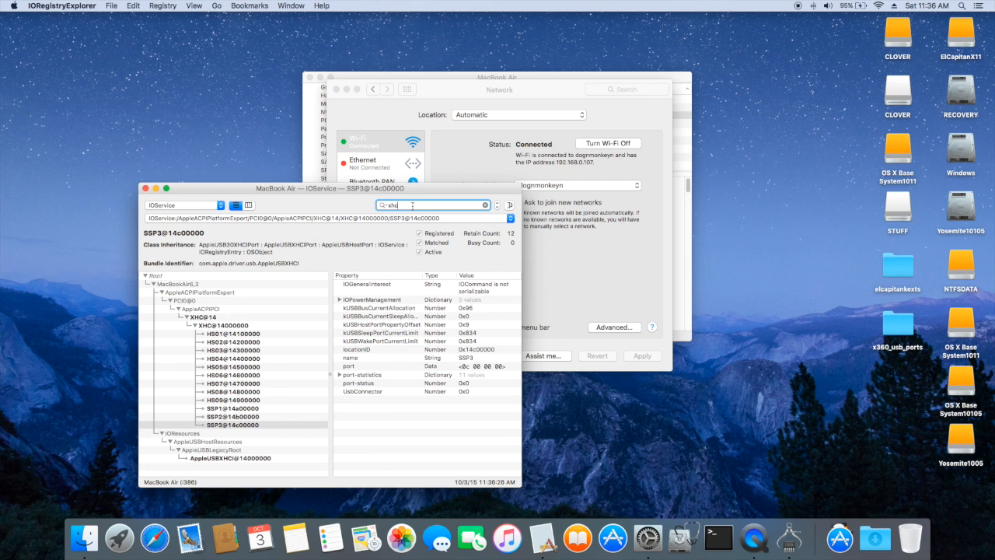
key(BackSpace)
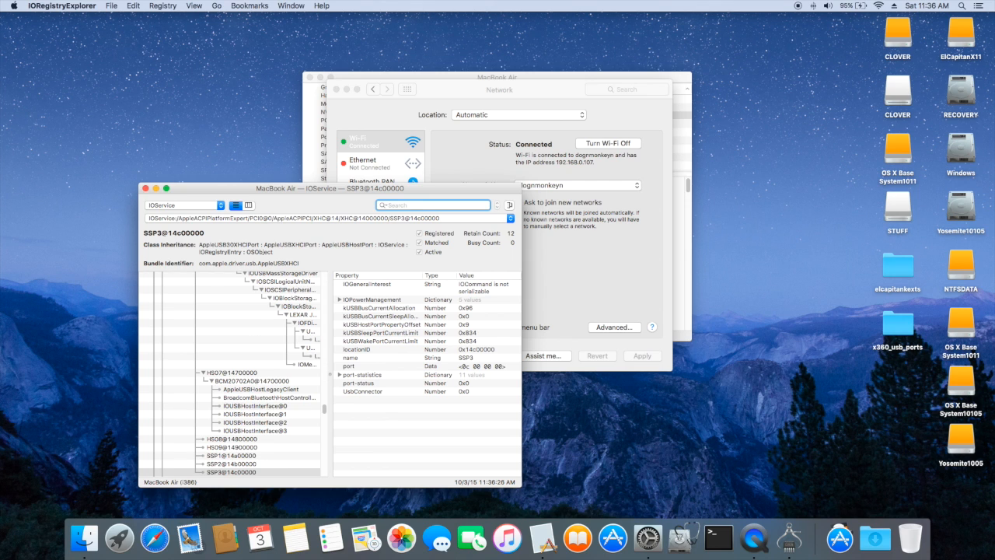
text(ehc)
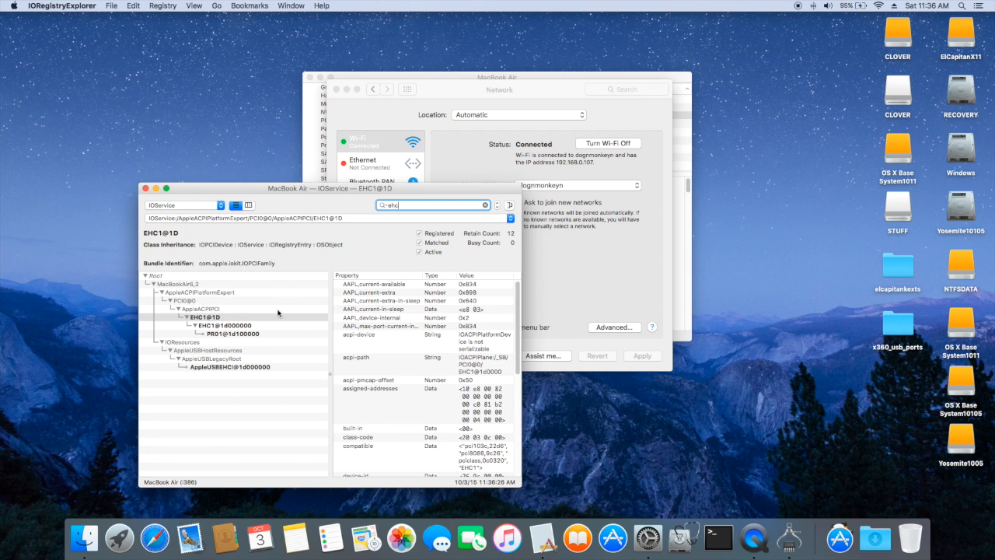
click(244, 328)
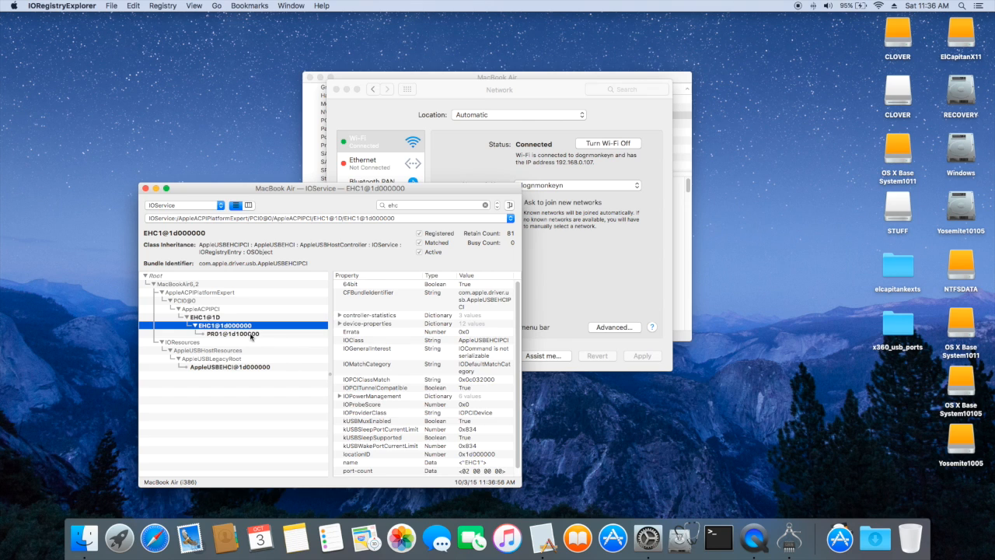
click(250, 335)
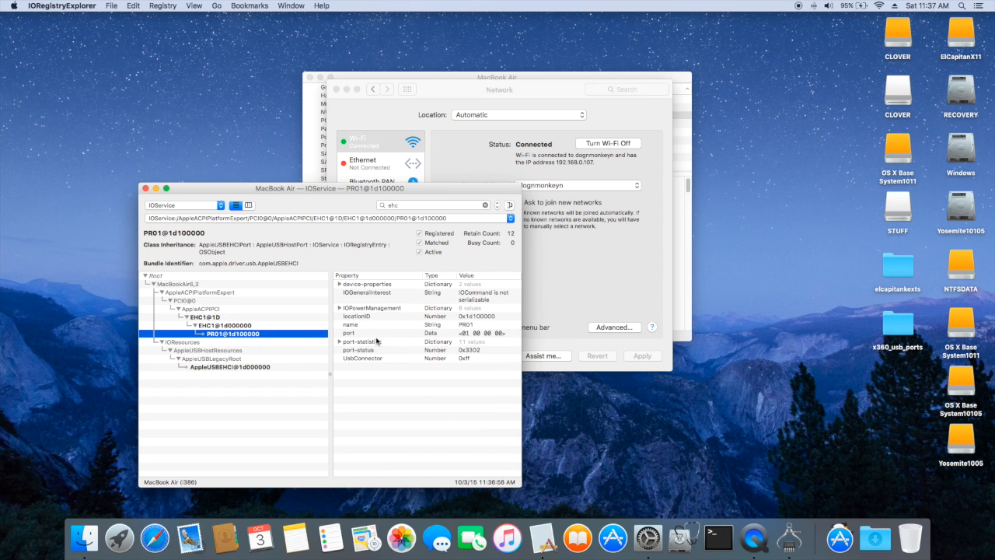
click(147, 190)
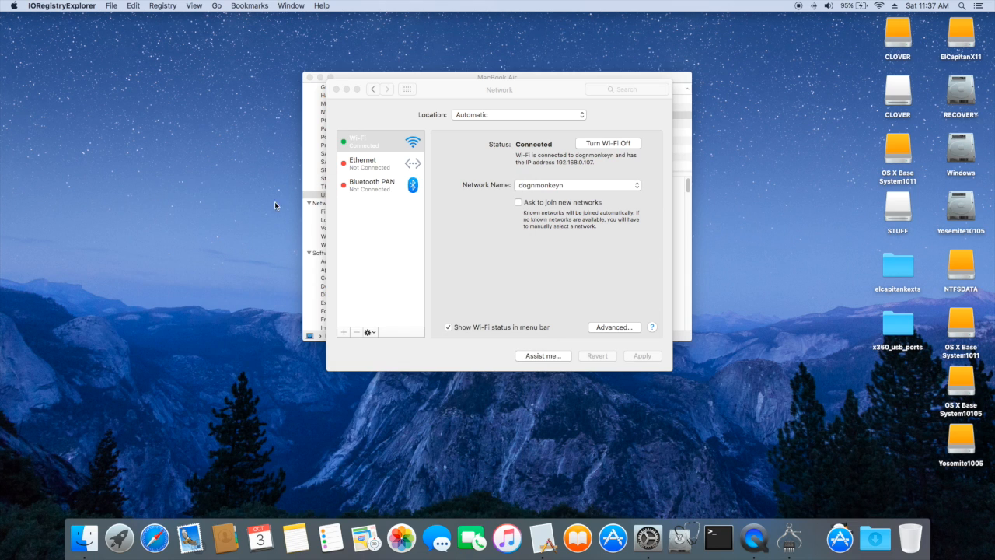